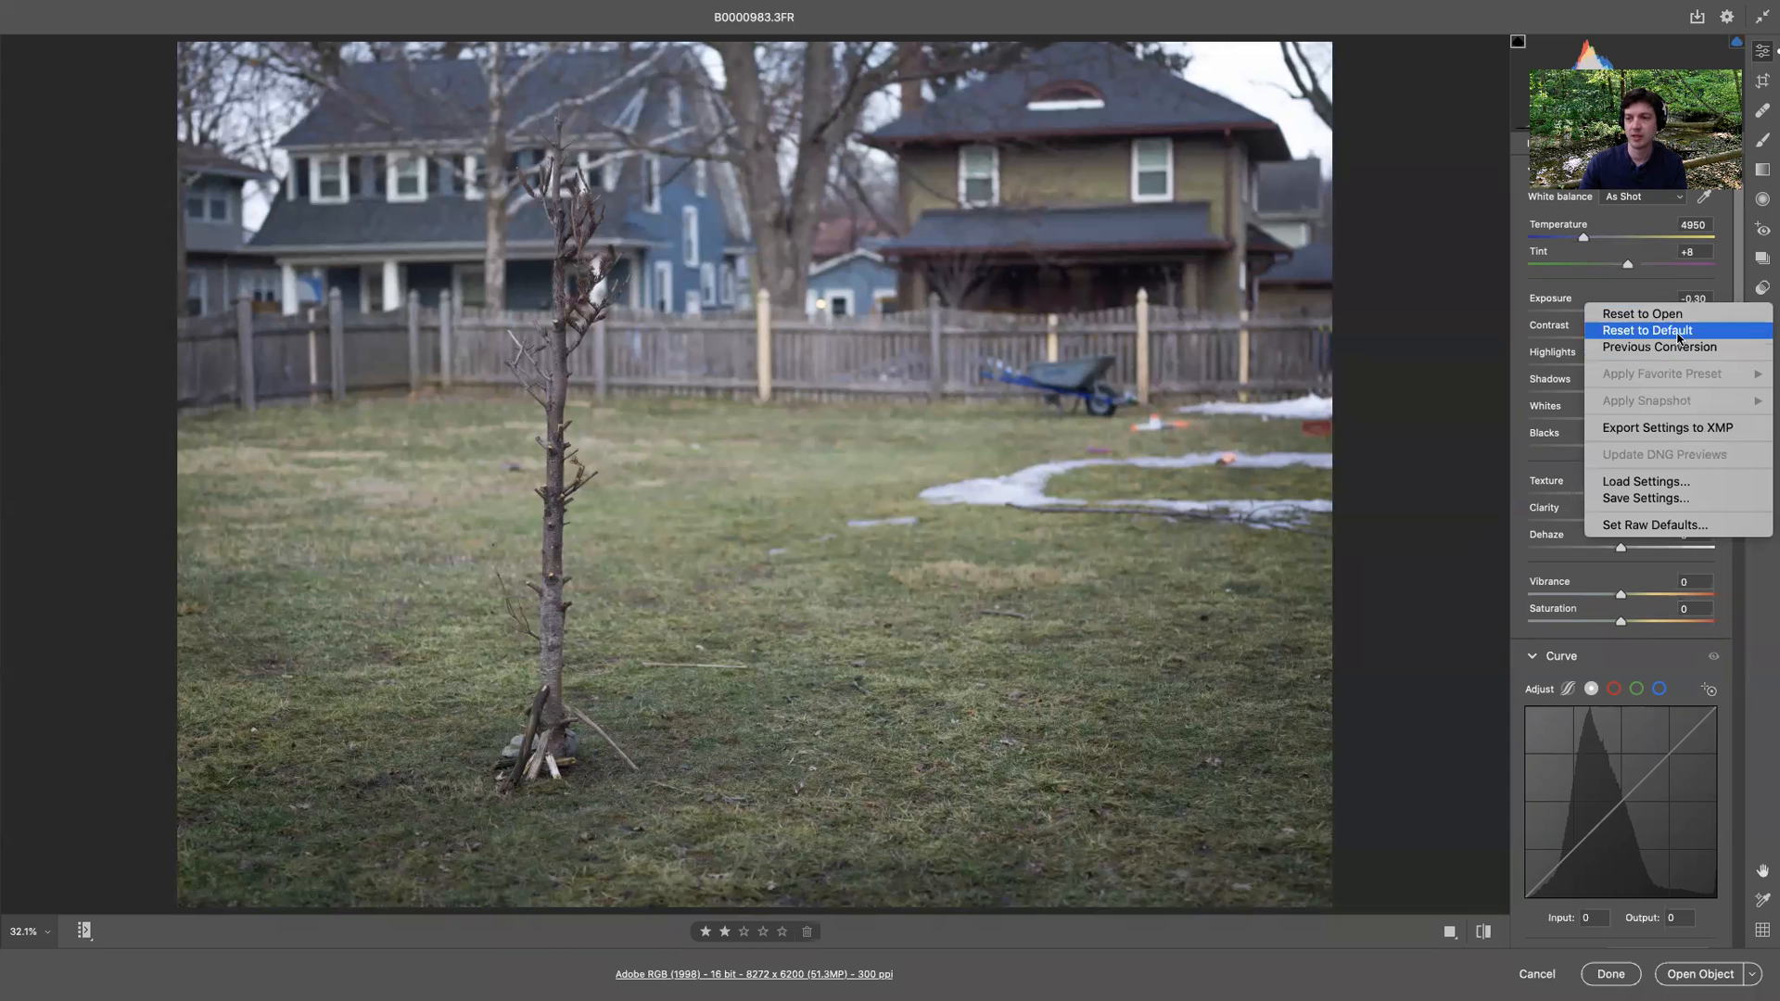
# - Reset the raw photo's develop settings to default and return to the Basic adjustments
pyautogui.click(1678, 334)
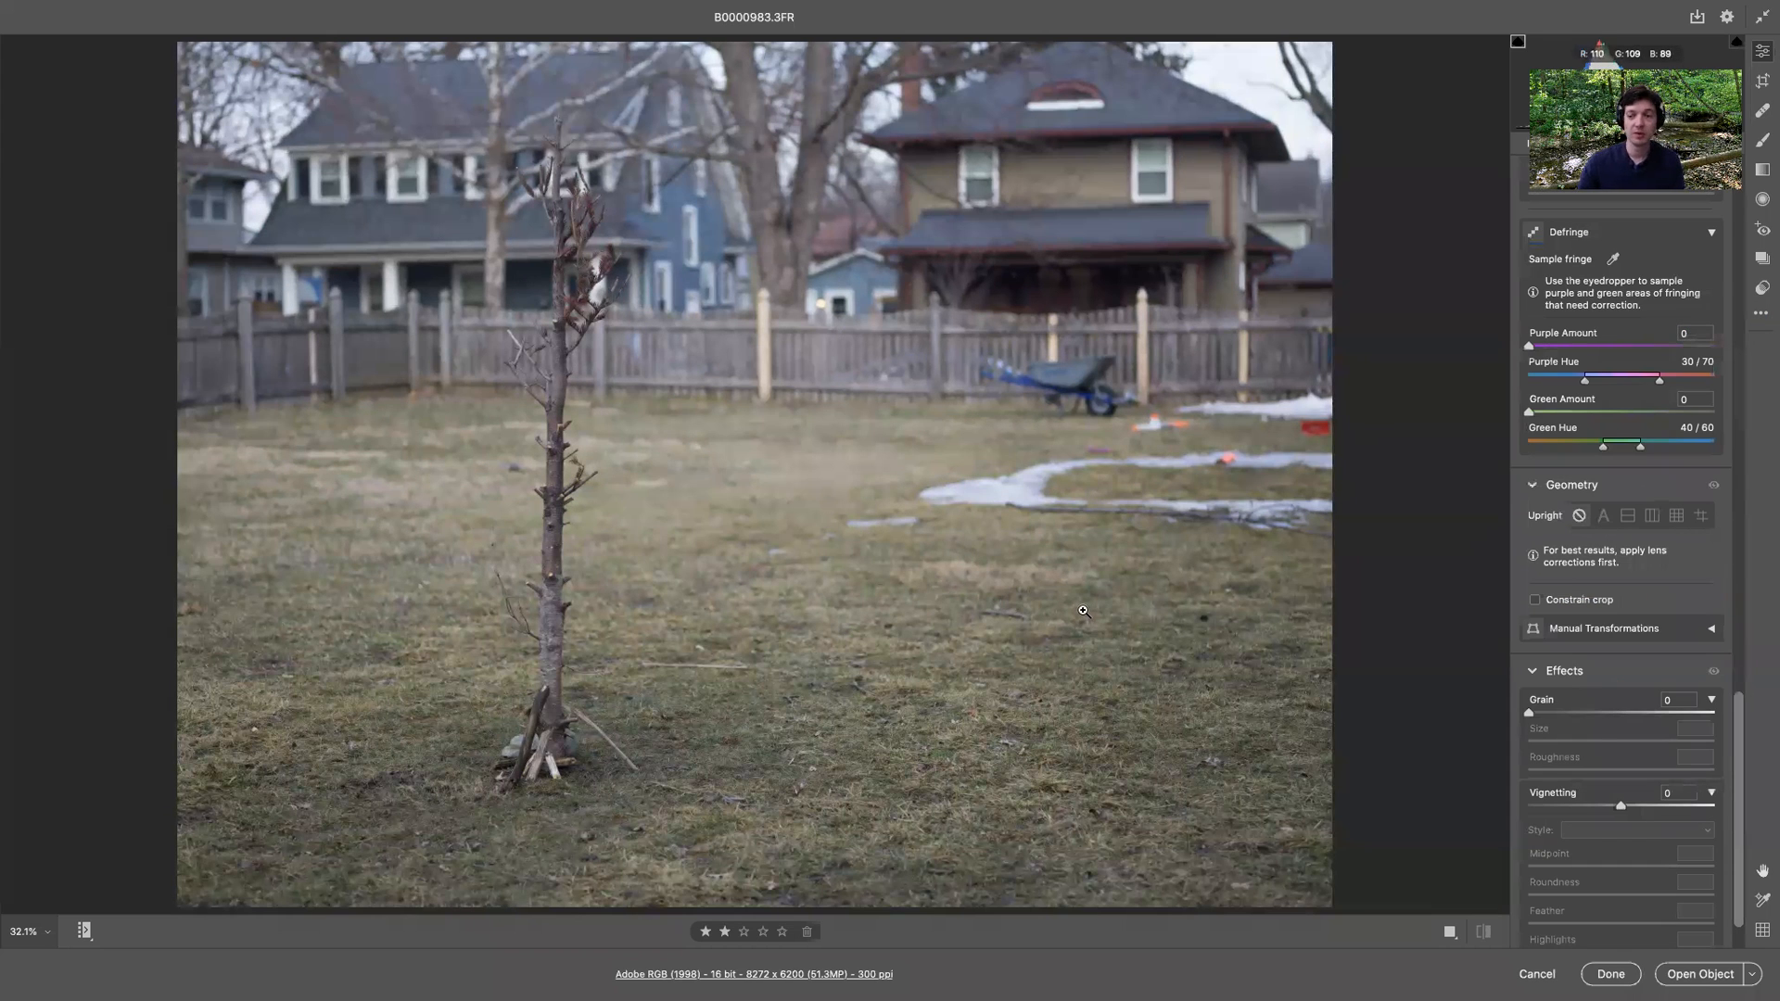
pyautogui.moveTo(1738, 747); pyautogui.dragTo(1738, 65)
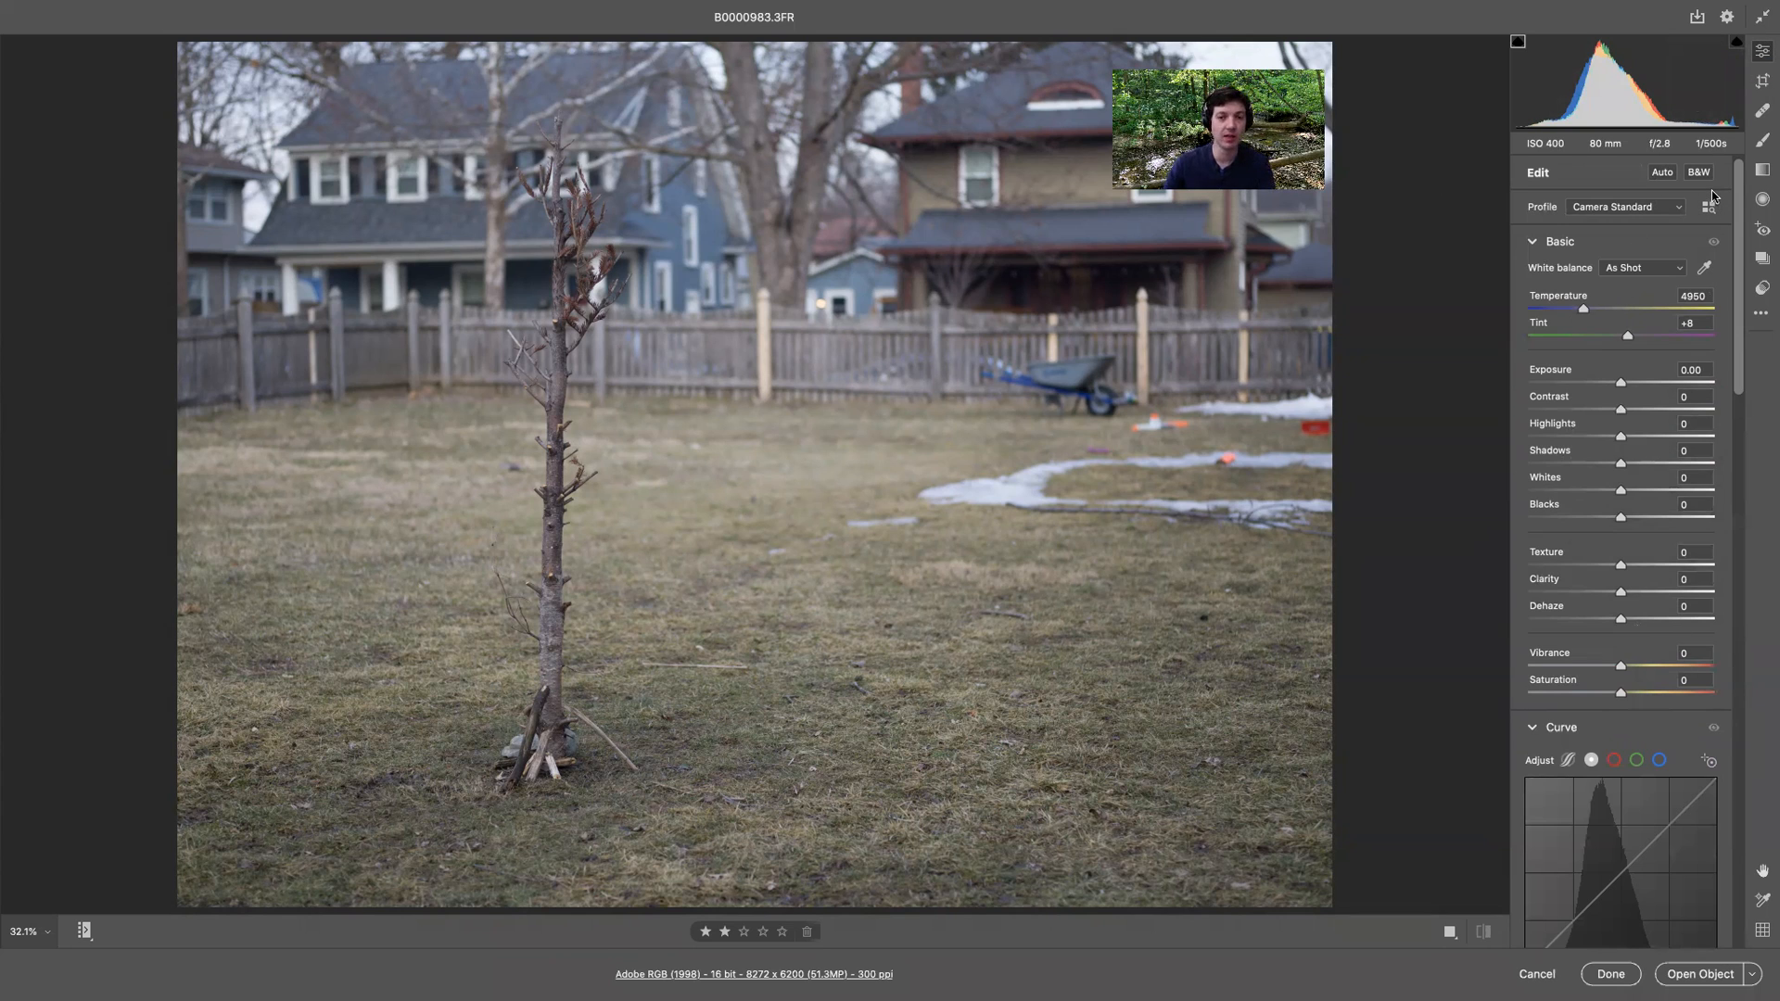
# - Look at the crop settings, and try the Auto tone adjustment on the photo before reverting it
pyautogui.click(1764, 82)
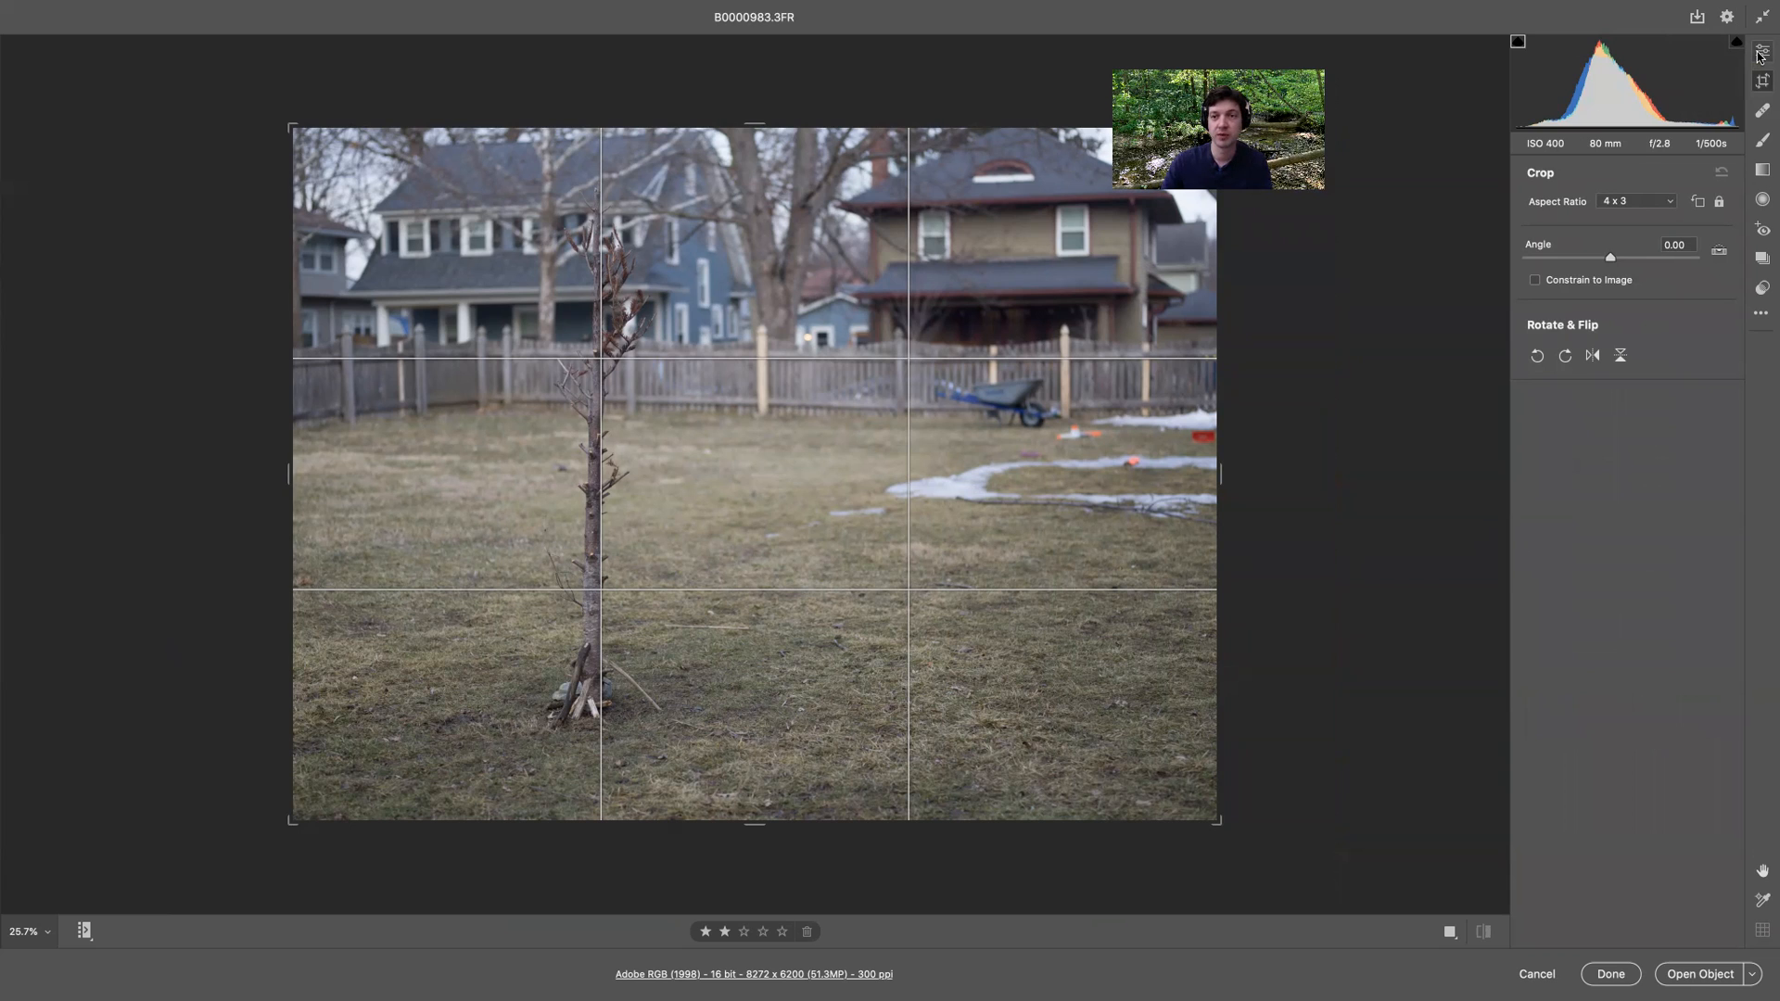
pyautogui.click(1763, 52)
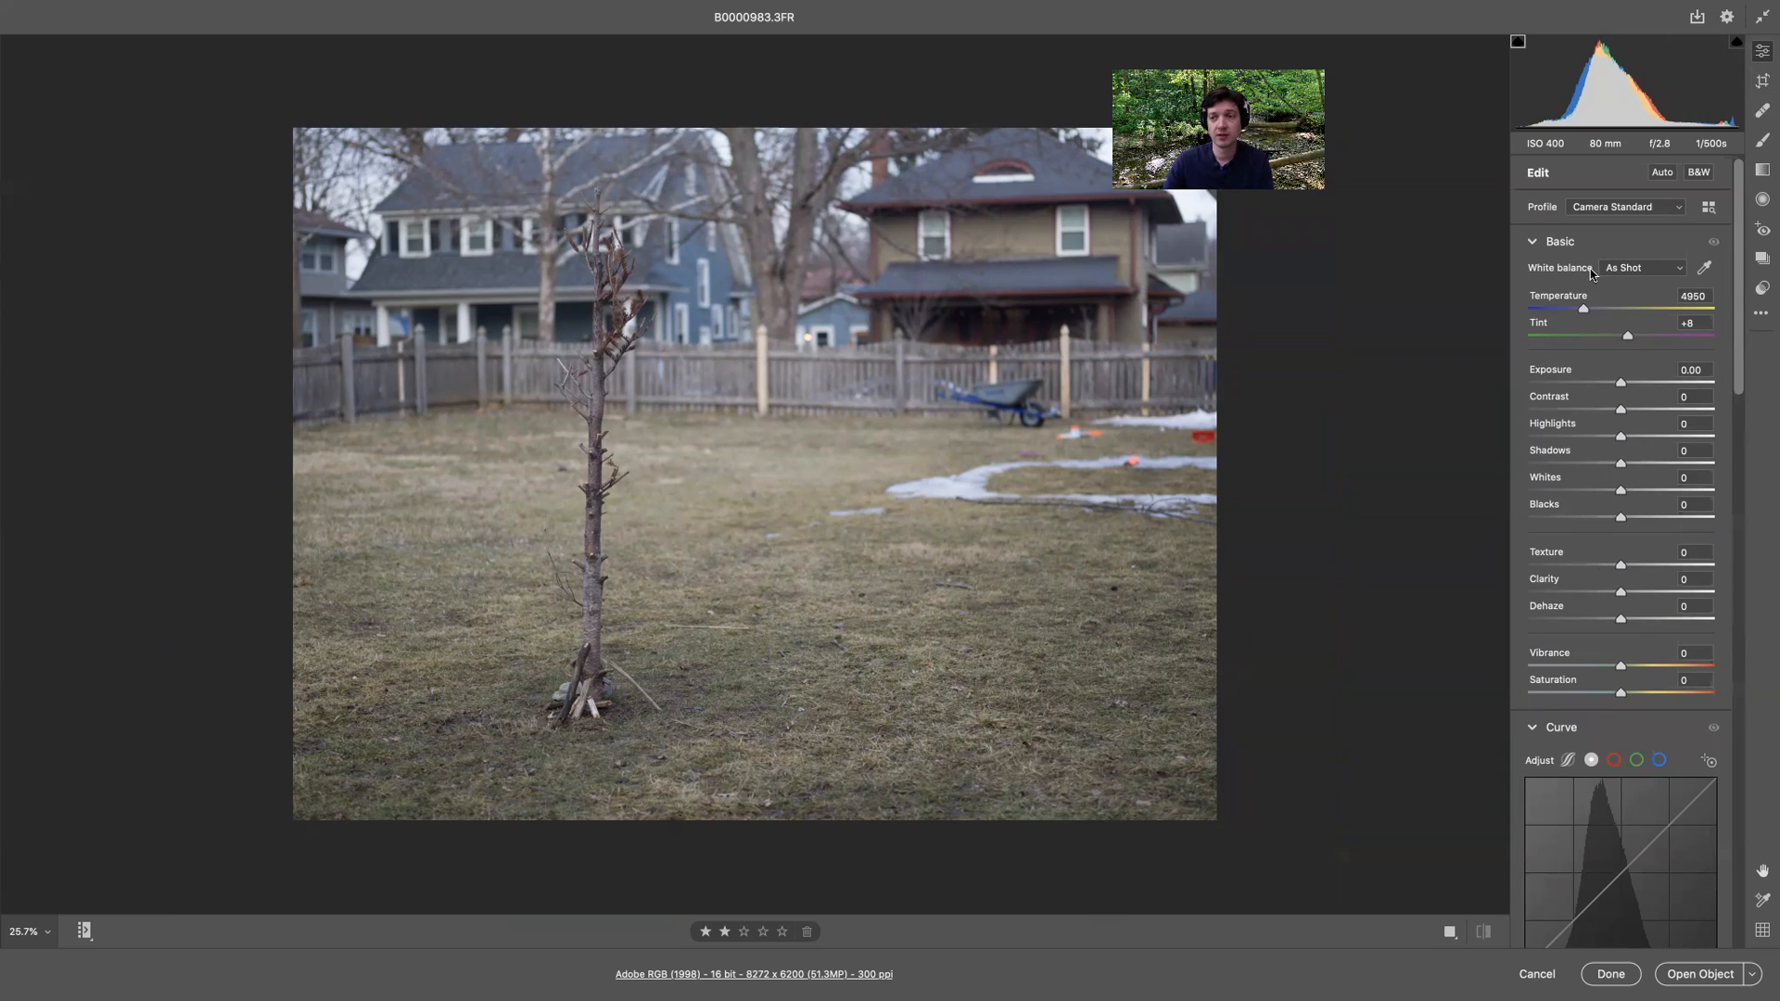
pyautogui.click(1662, 173)
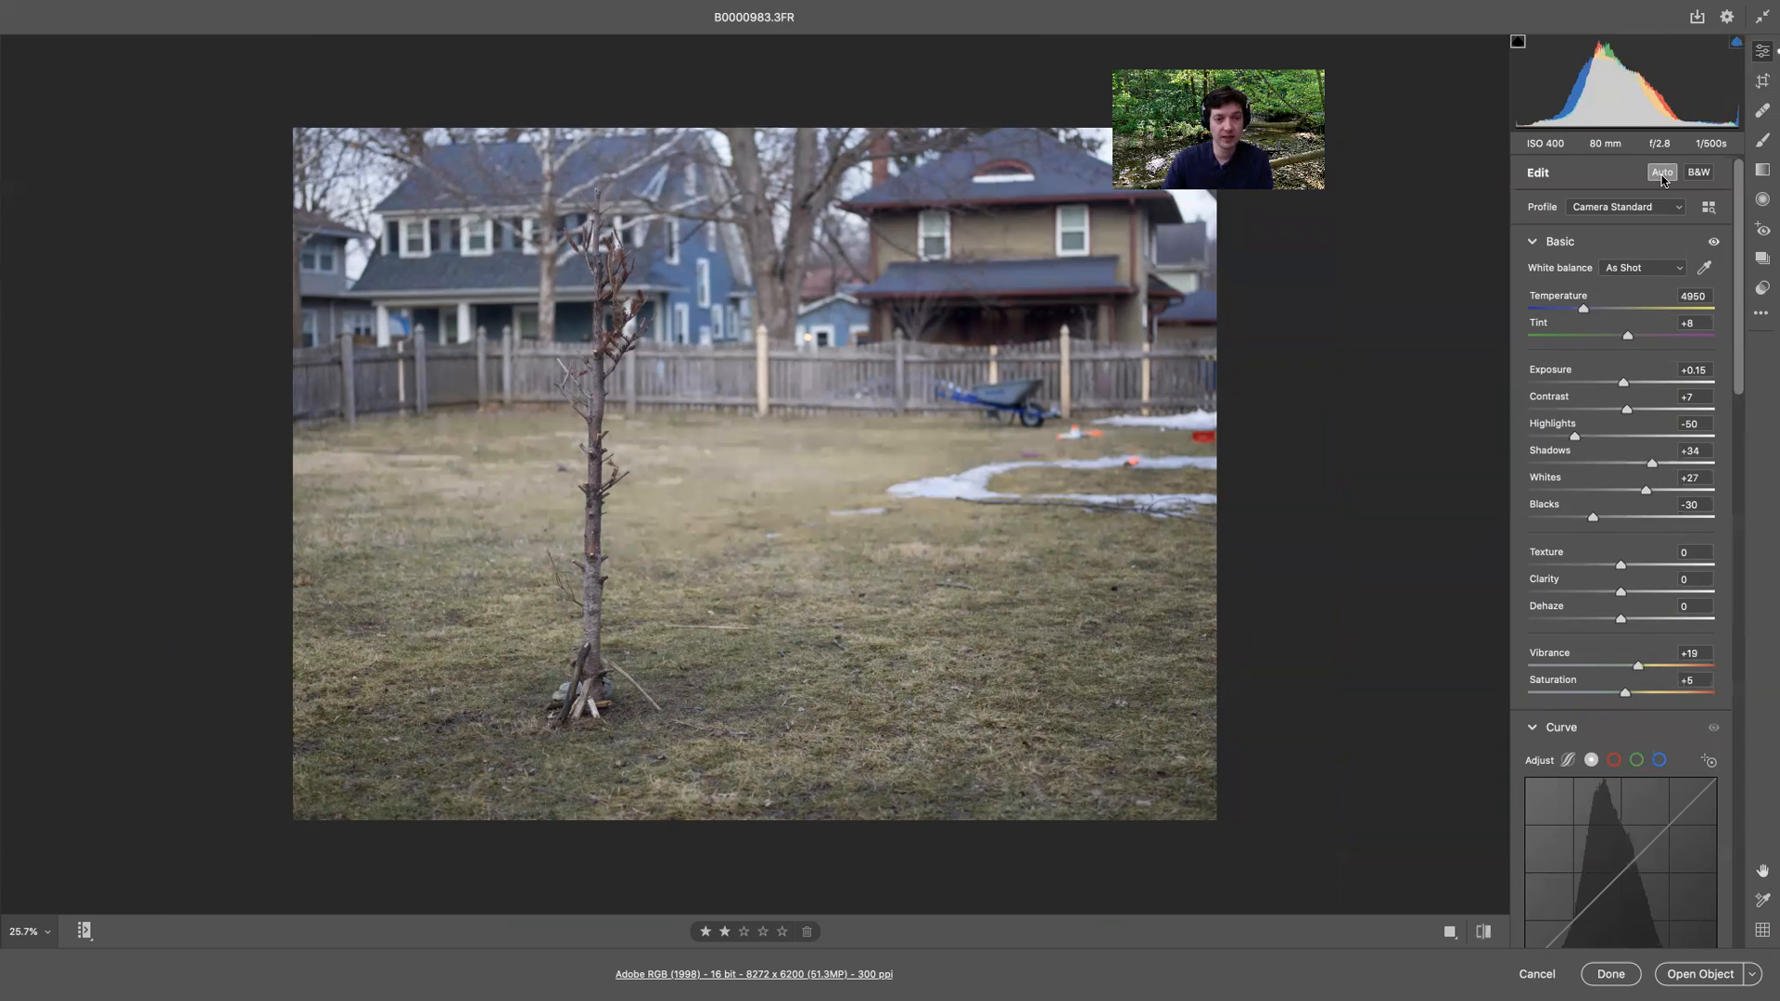
pyautogui.click(1662, 174)
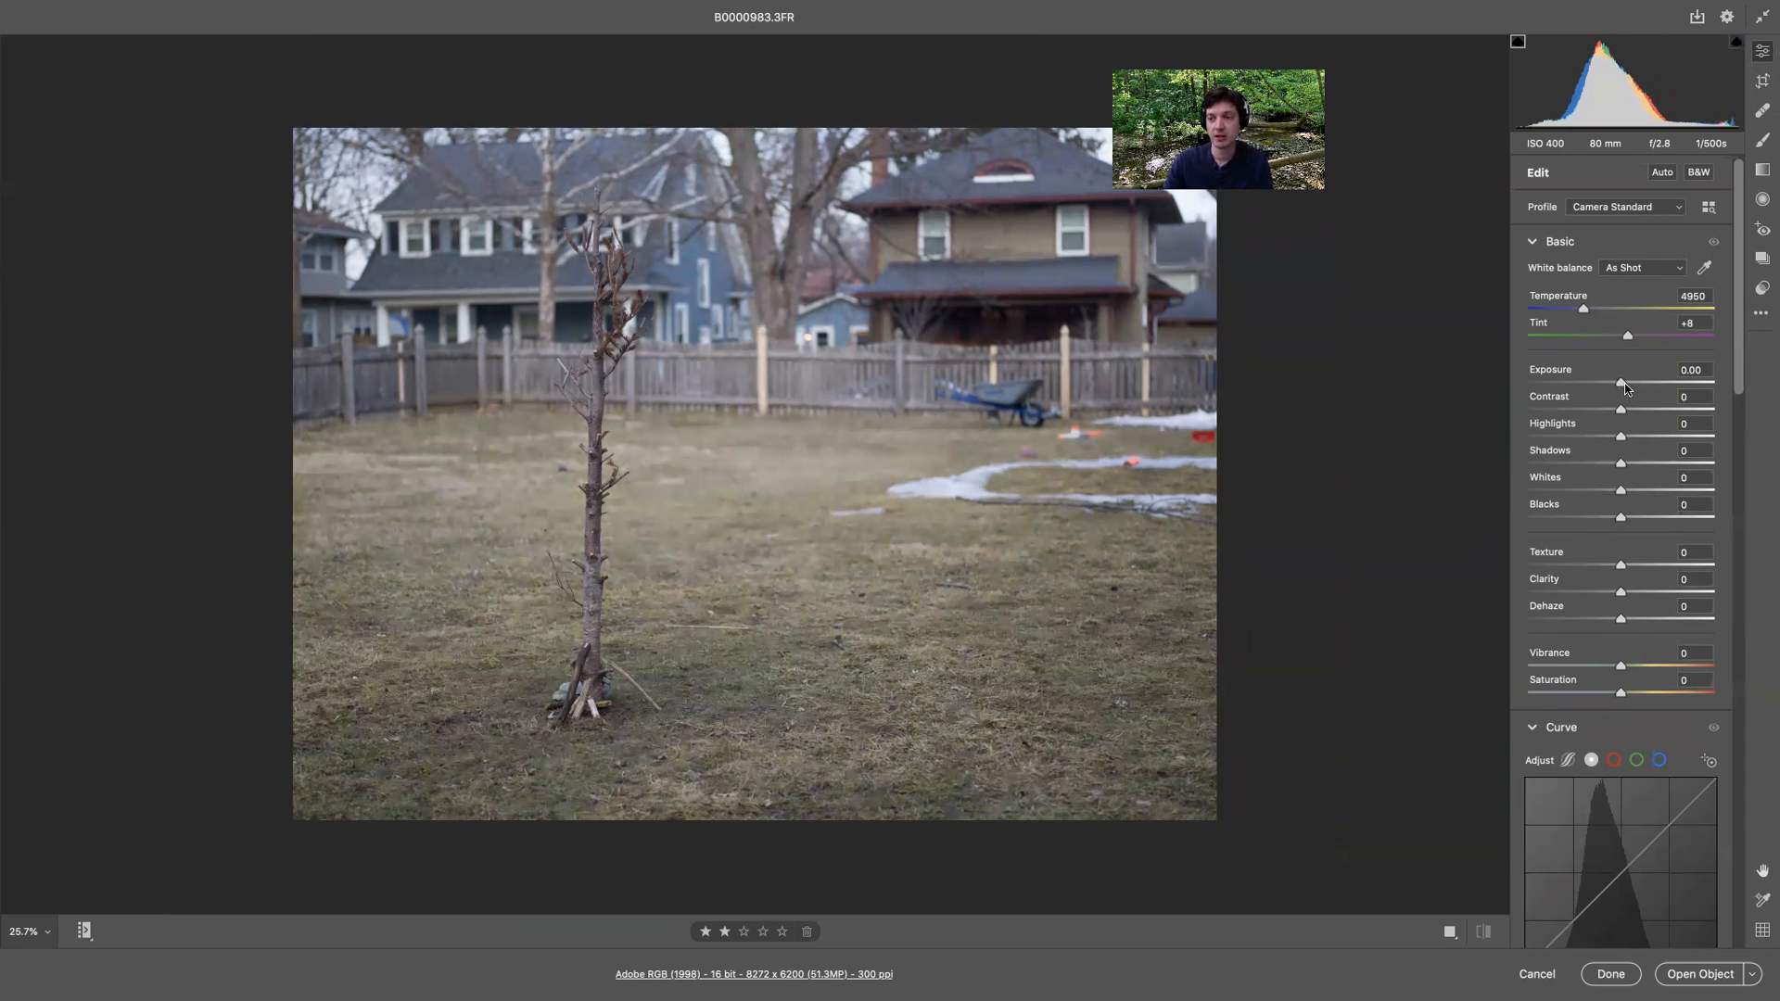
# - Set Exposure to -0.10, Contrast +26, Highlights -10, Shadows +18, Whites +13, Blacks -15 and Vibrance +22
pyautogui.moveTo(1625, 386); pyautogui.dragTo(1605, 519)
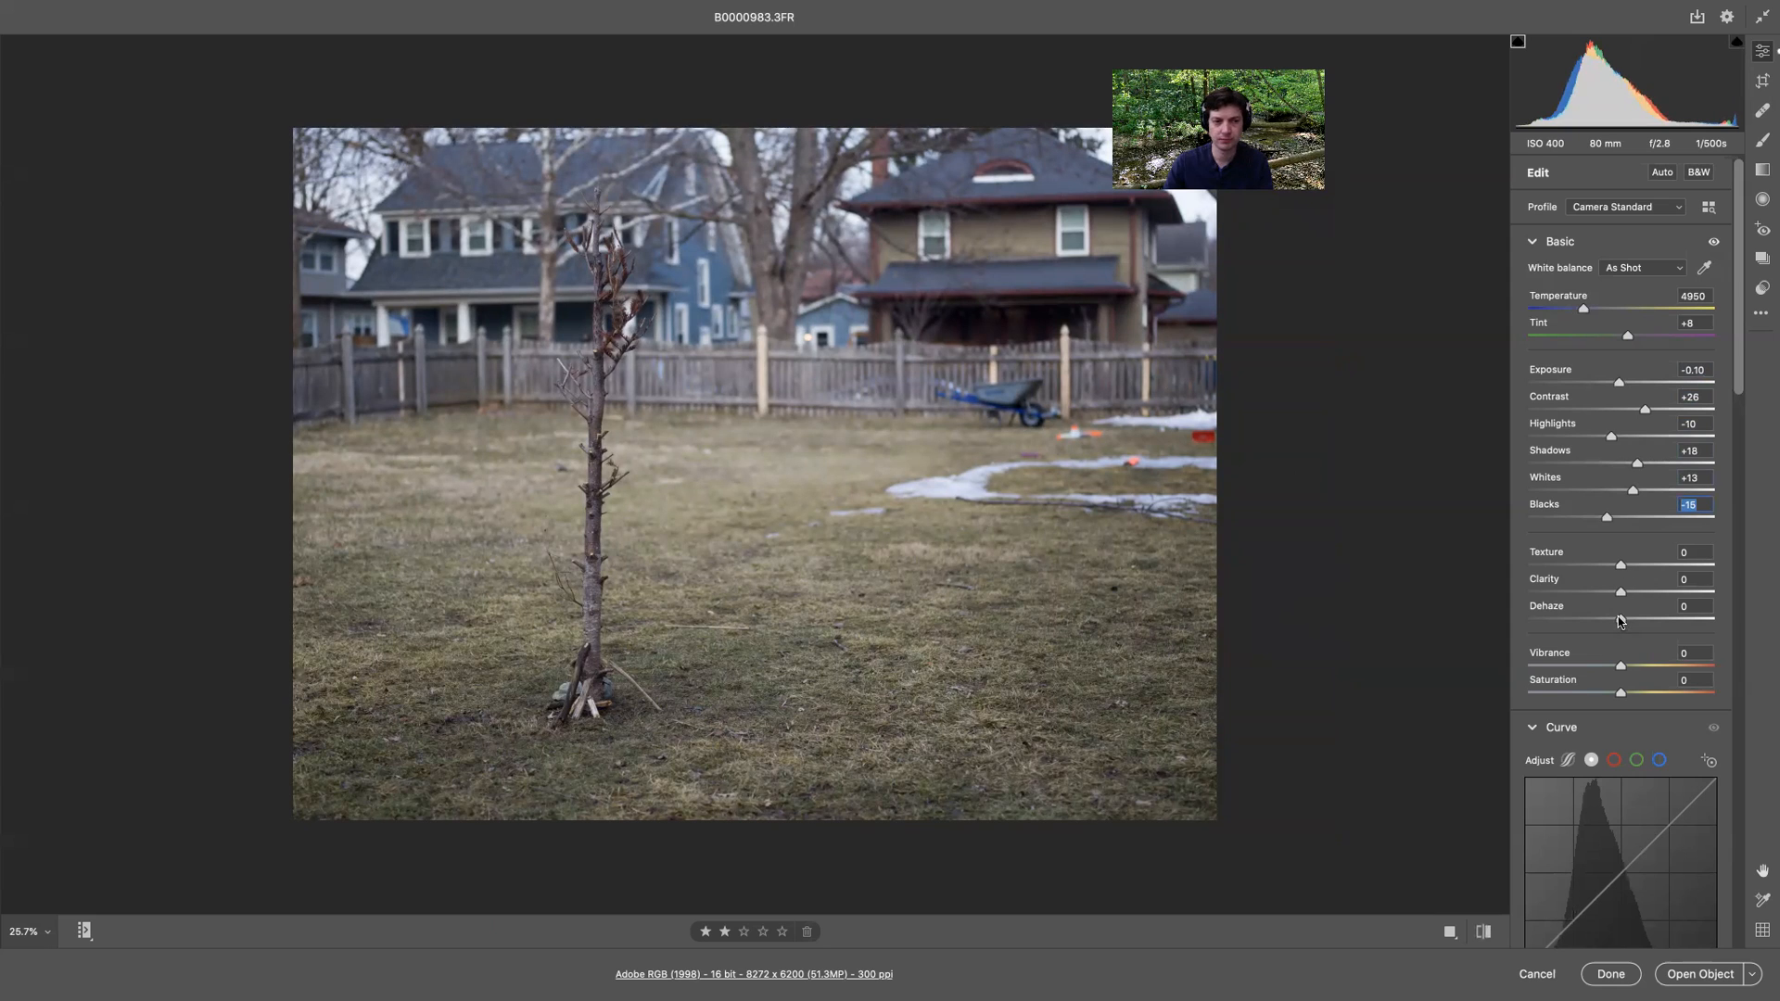
pyautogui.moveTo(1621, 667)
pyautogui.mouseDown()
pyautogui.moveTo(1601, 670)
pyautogui.moveTo(1640, 669)
pyautogui.mouseUp()
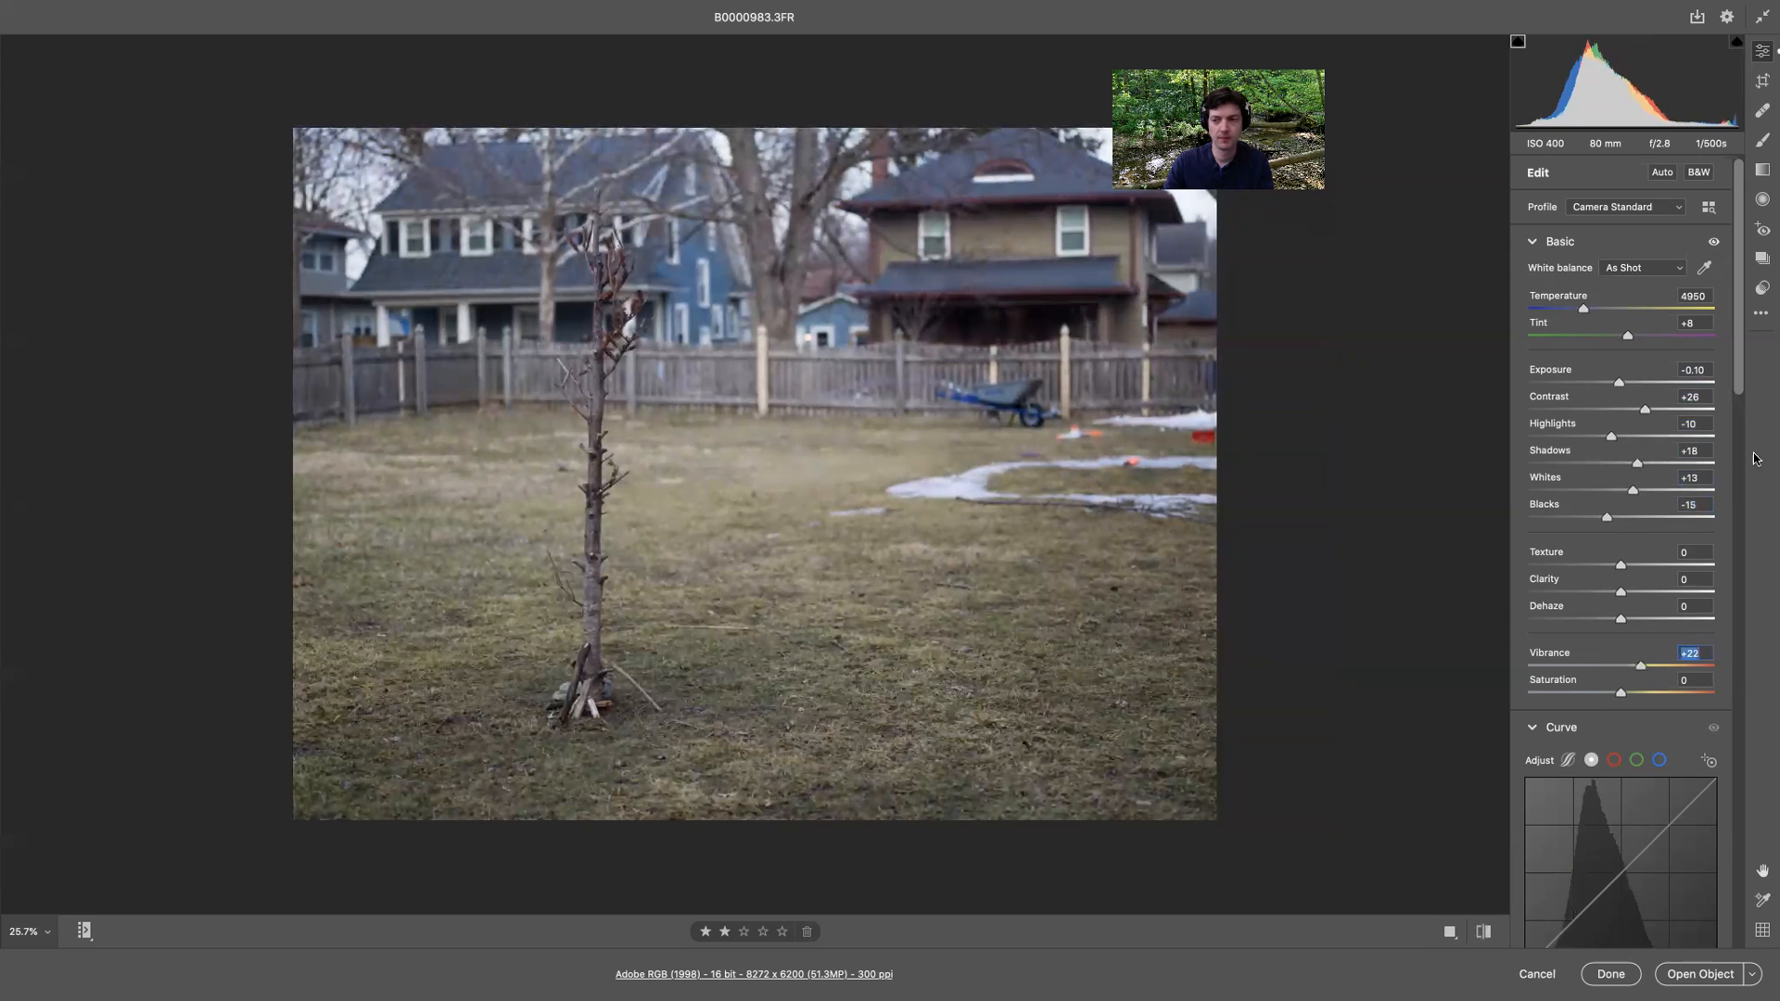
# - Shape the point curve with a slightly raised shadow point and a highlight point at input 195, output 208
pyautogui.moveTo(1744, 386); pyautogui.dragTo(1716, 555)
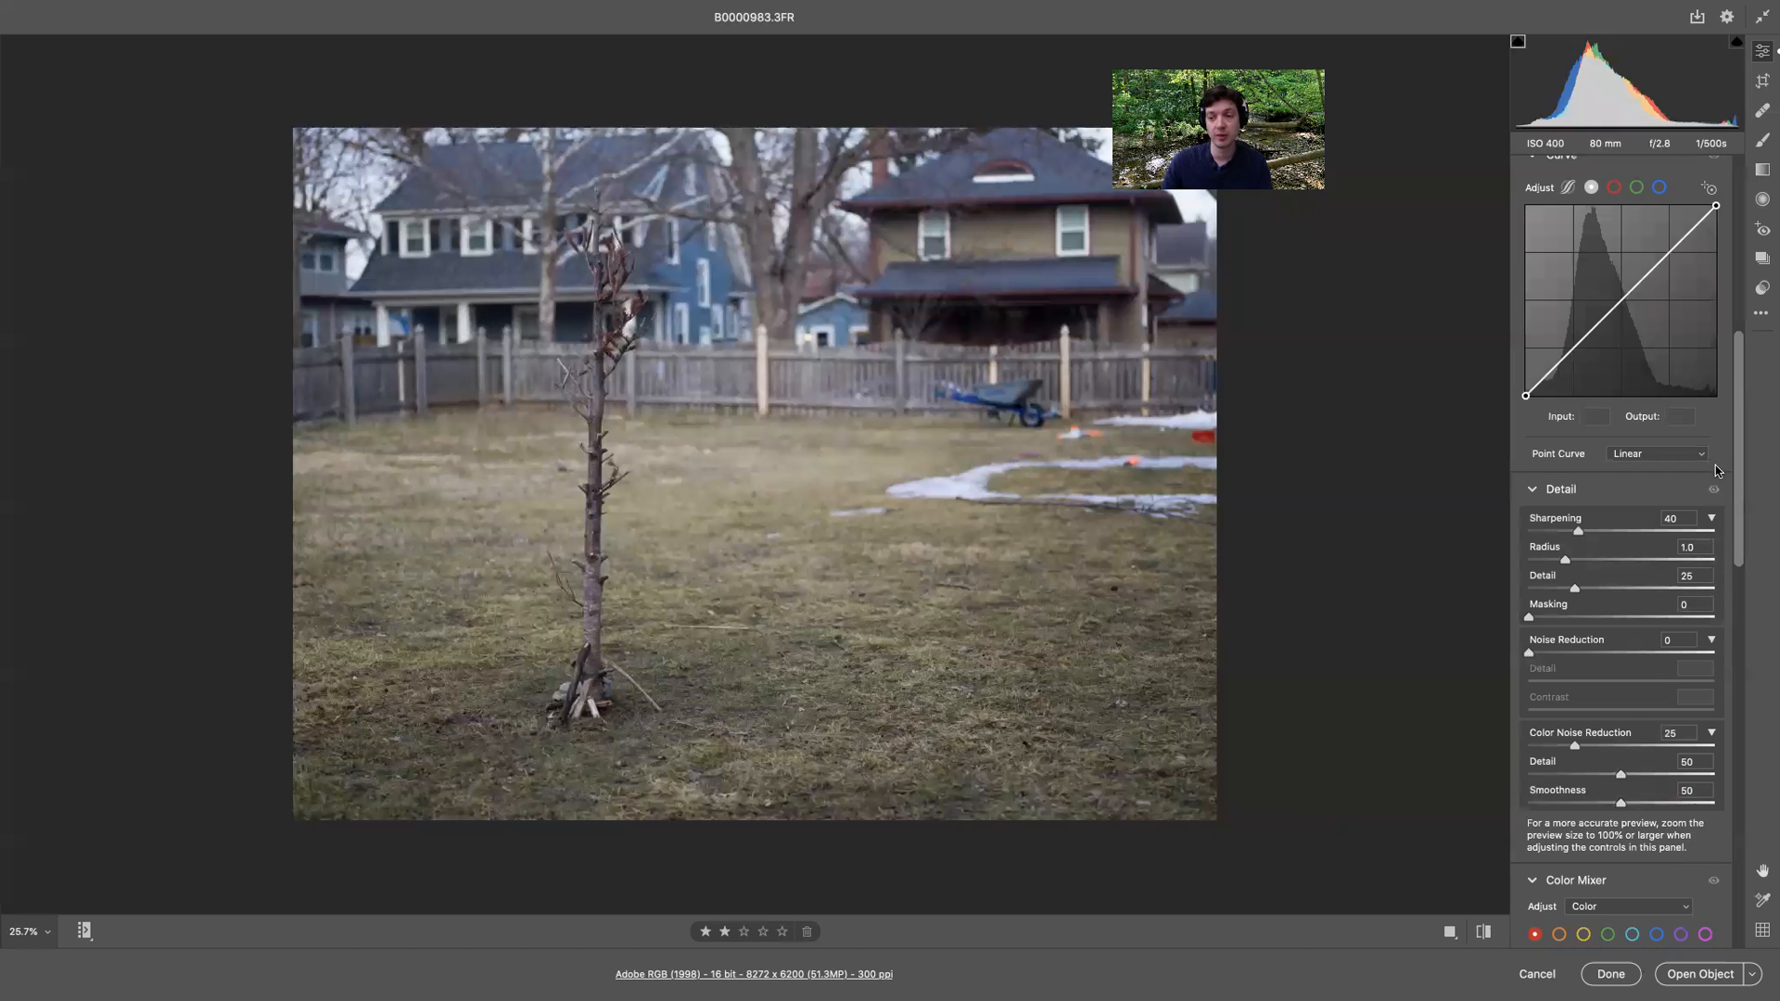
pyautogui.scroll(2, 1728, 397)
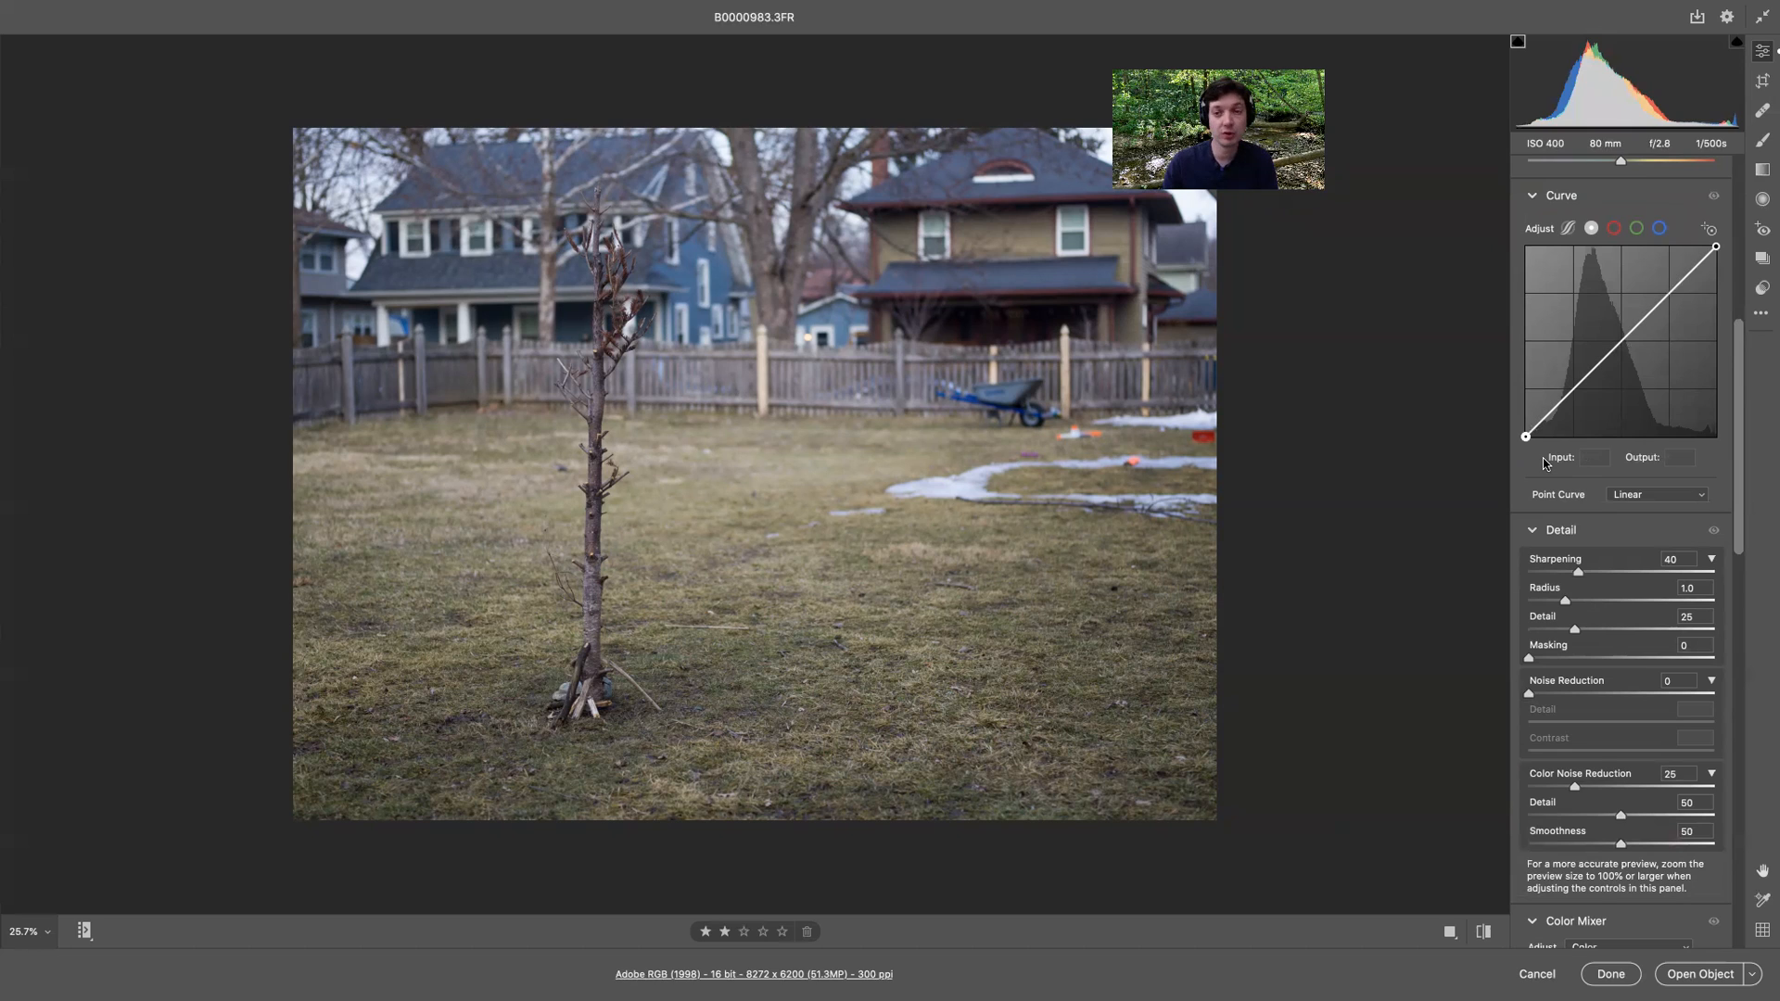
pyautogui.click(1667, 289)
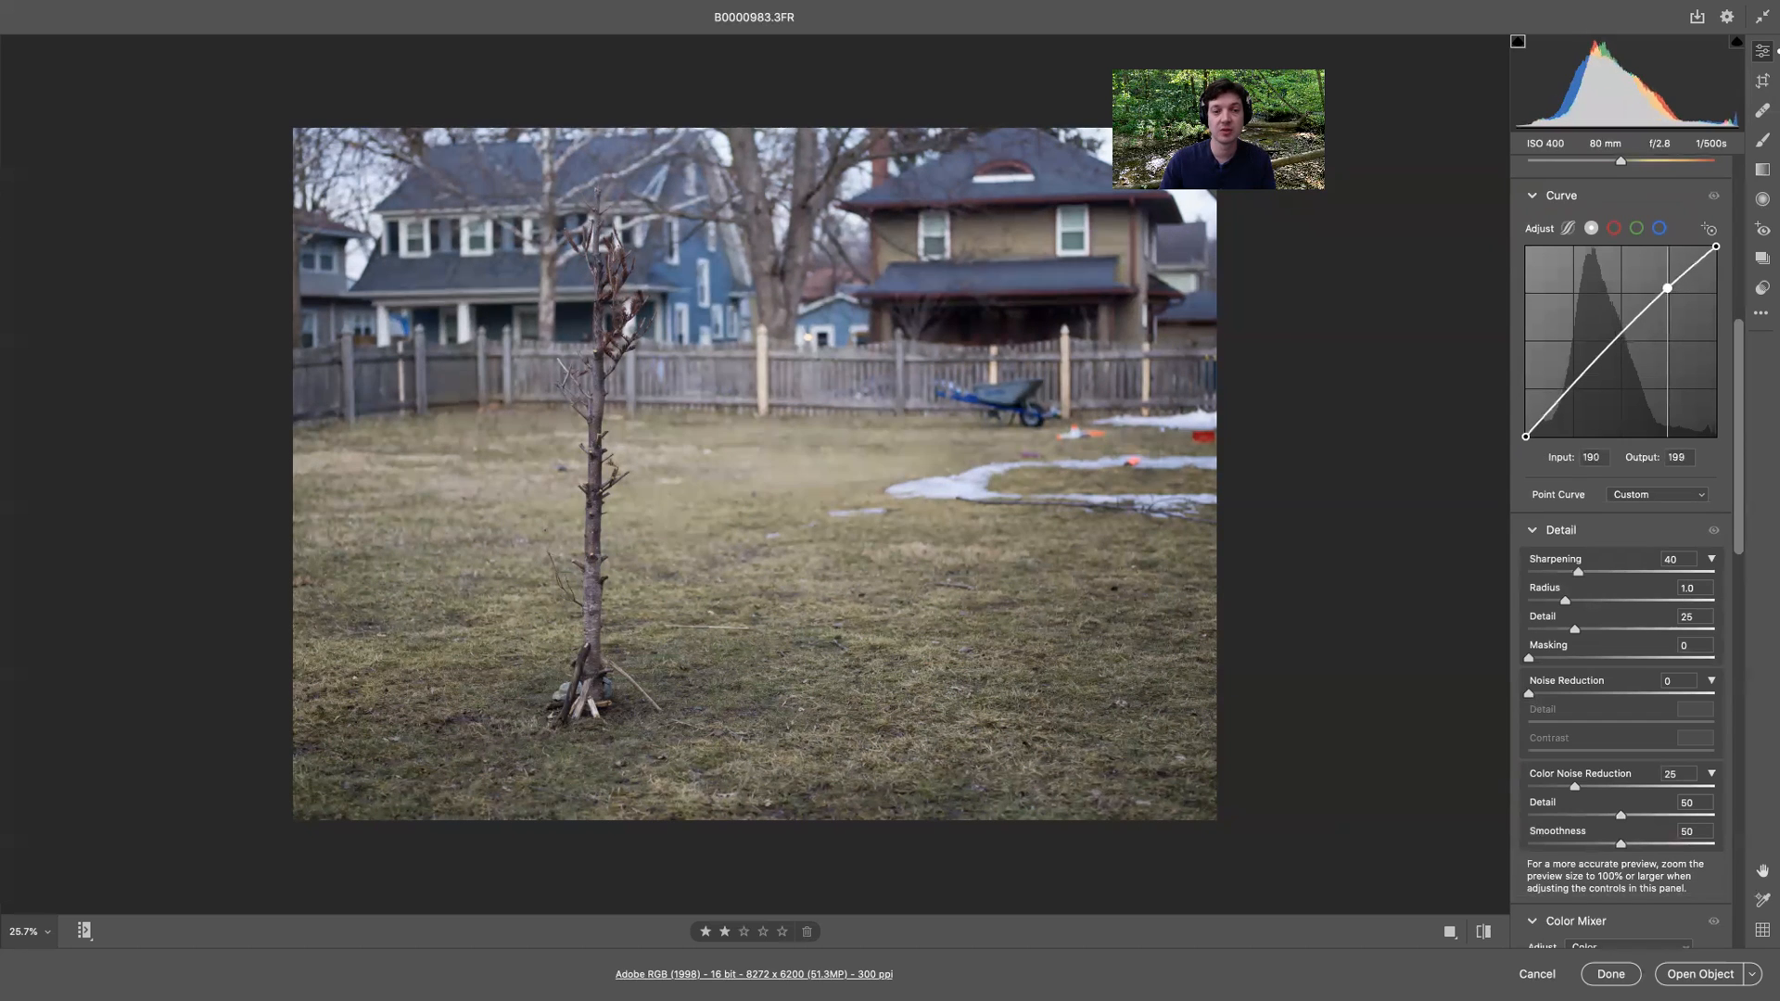
pyautogui.click(1573, 392)
pyautogui.moveTo(1573, 393); pyautogui.dragTo(1572, 390)
pyautogui.moveTo(1667, 286); pyautogui.dragTo(1670, 281)
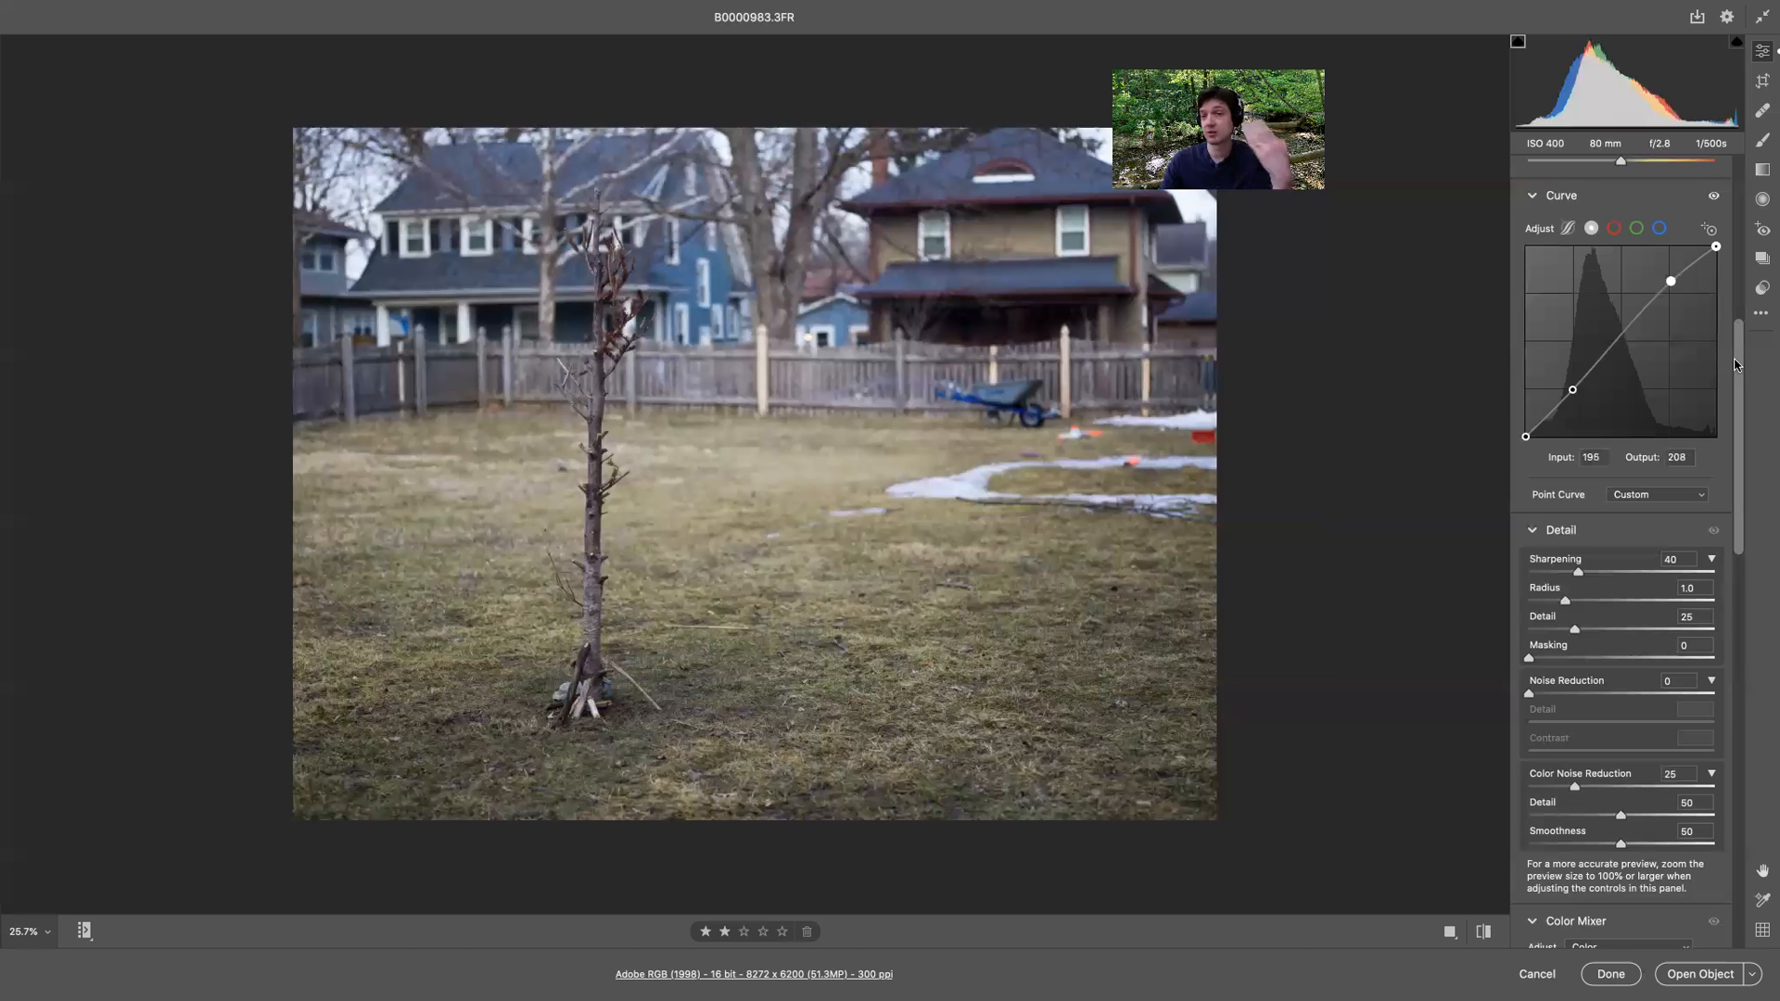
# - Reduce the photo's Vibrance to +2
pyautogui.scroll(4, 1660, 305)
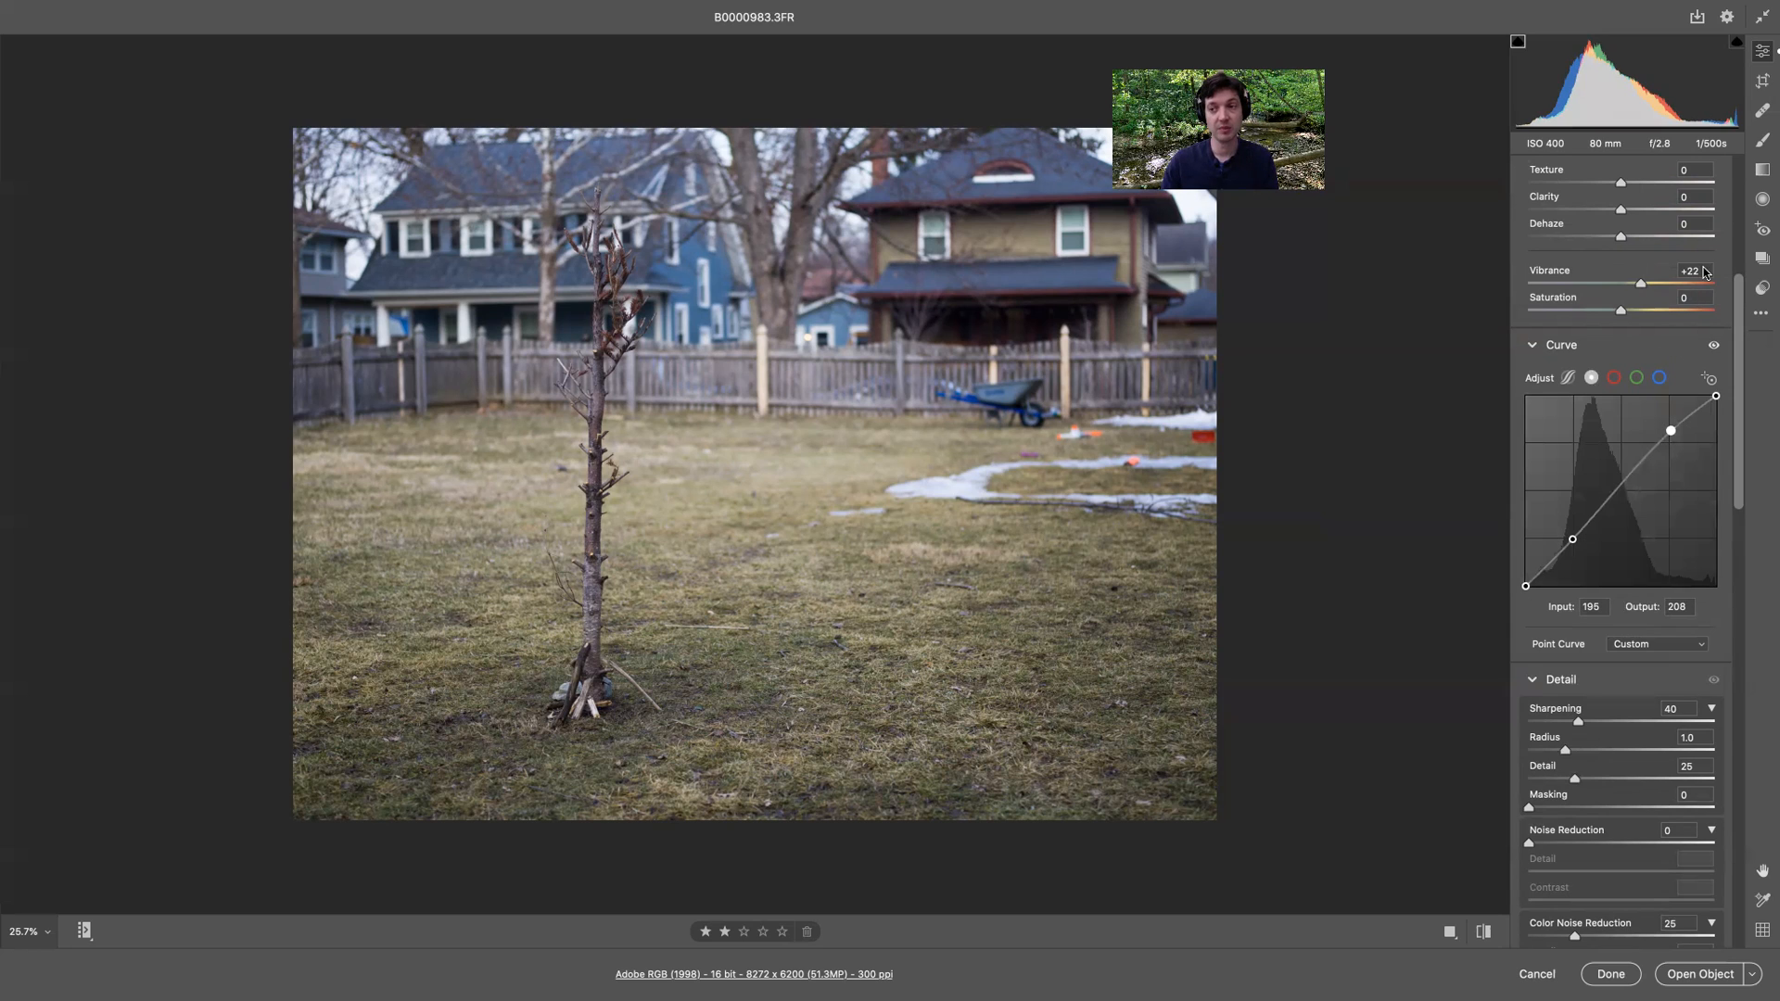
pyautogui.click(1639, 286)
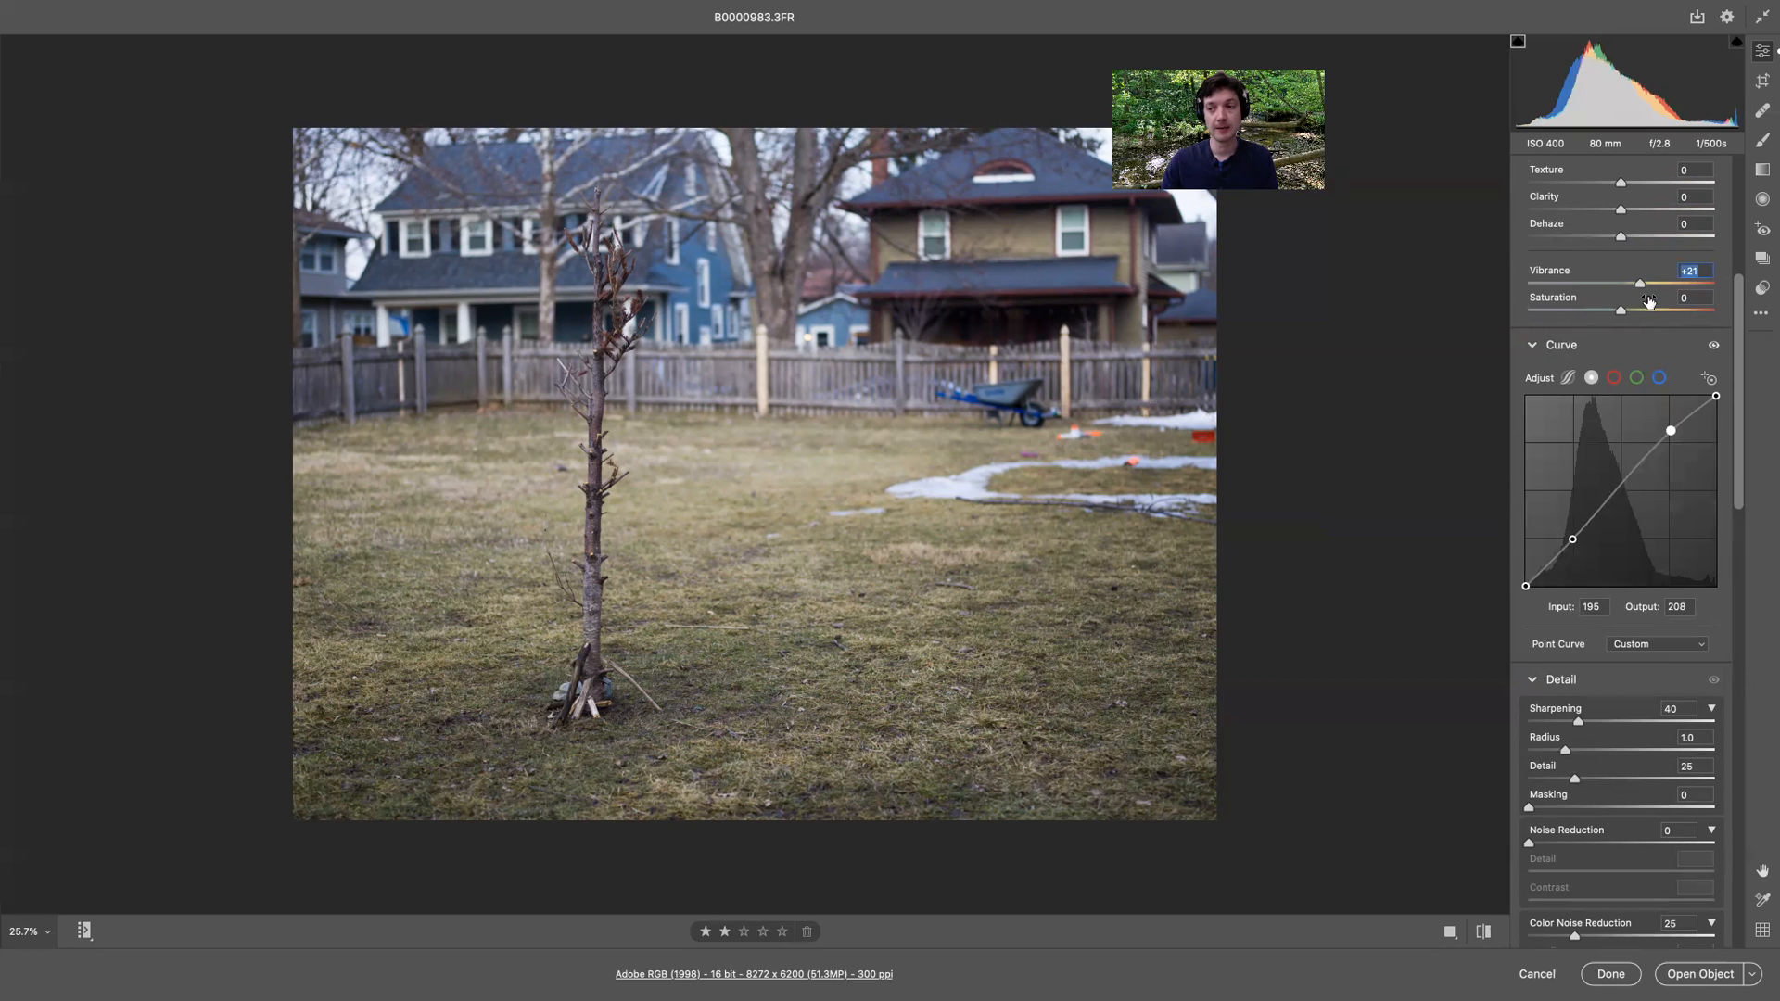
pyautogui.moveTo(1633, 285); pyautogui.dragTo(1629, 286)
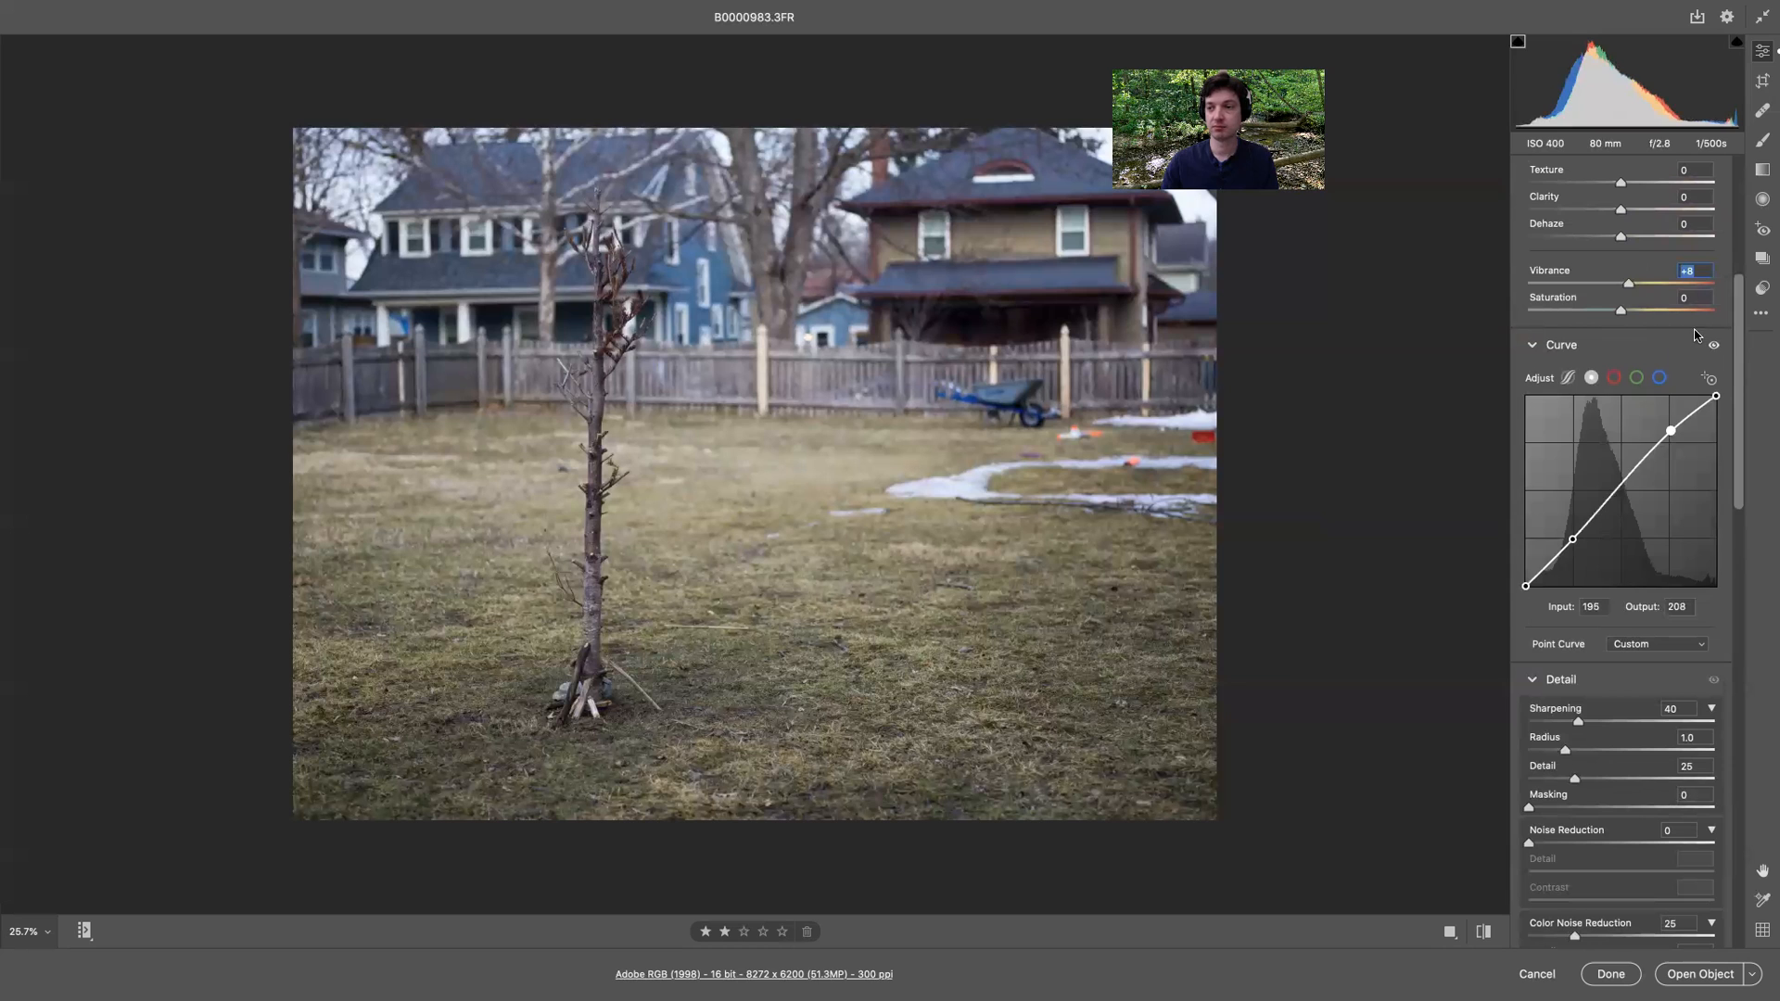
pyautogui.press('Down')
pyautogui.press('Down')
pyautogui.press('Down')
pyautogui.press('Down')
pyautogui.press('Down')
pyautogui.press('Down')
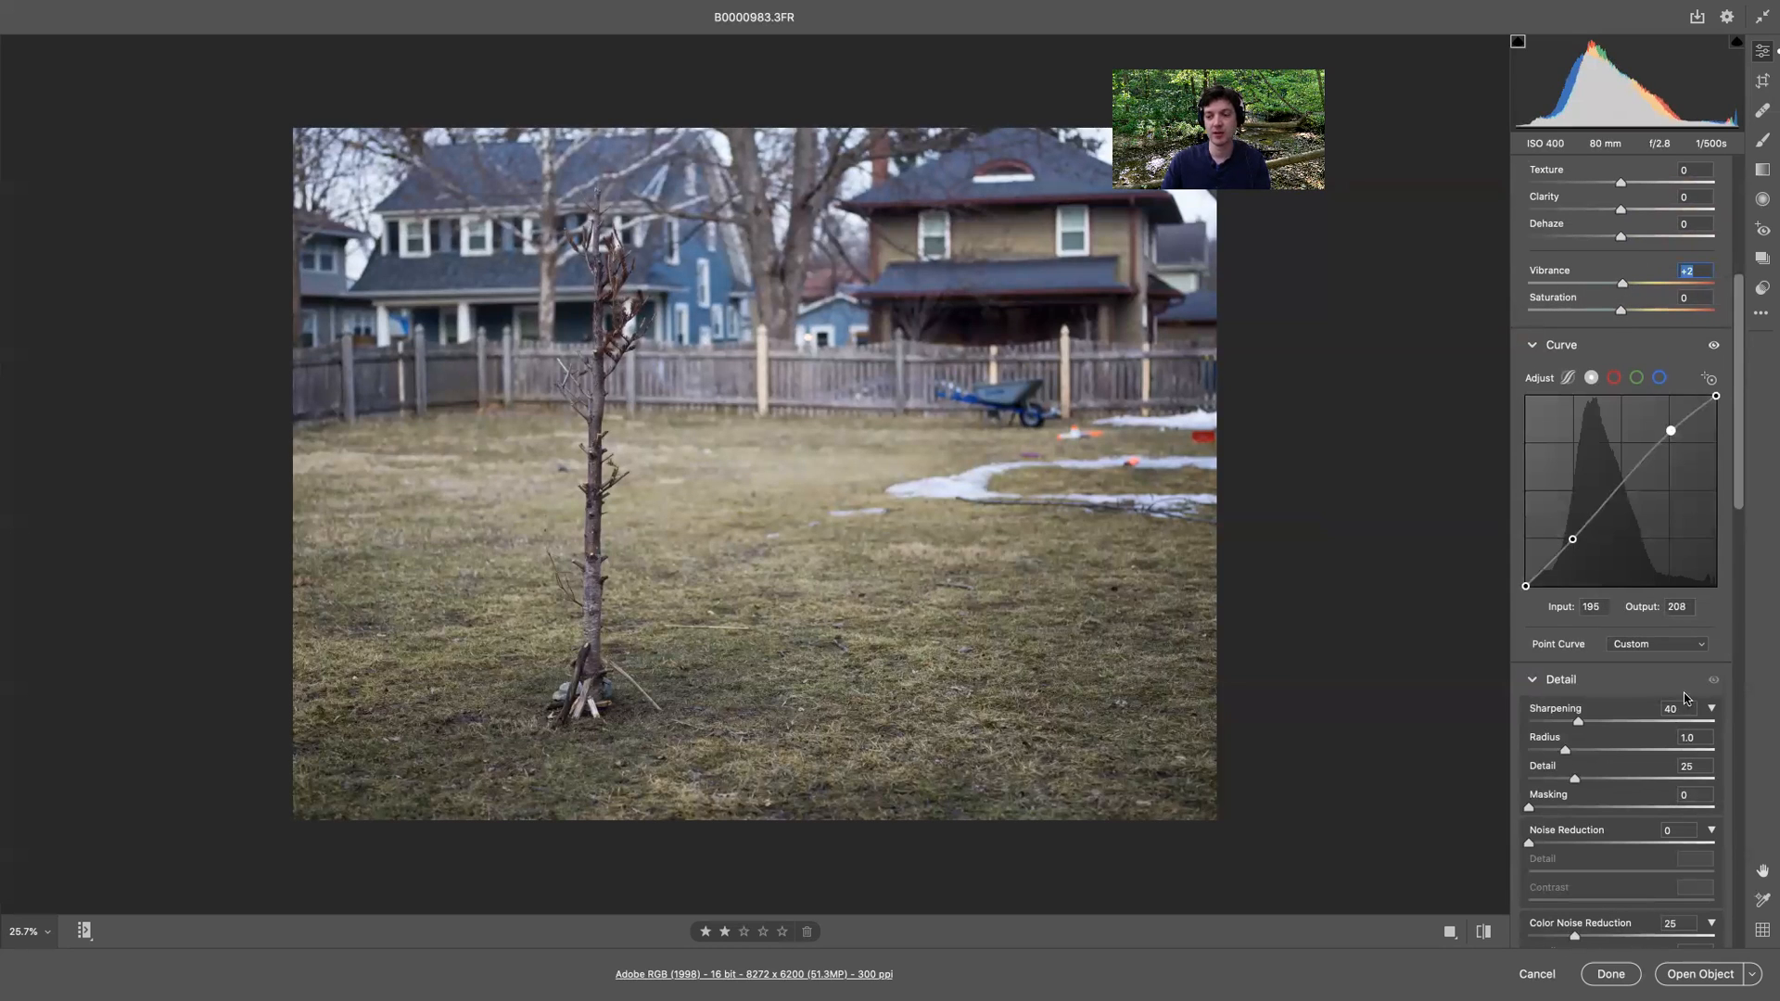
# - Try Sharpening amounts between 0 and 137 while comparing detail and noise on the magnified tree trunk
pyautogui.scroll(-5, 1742, 498)
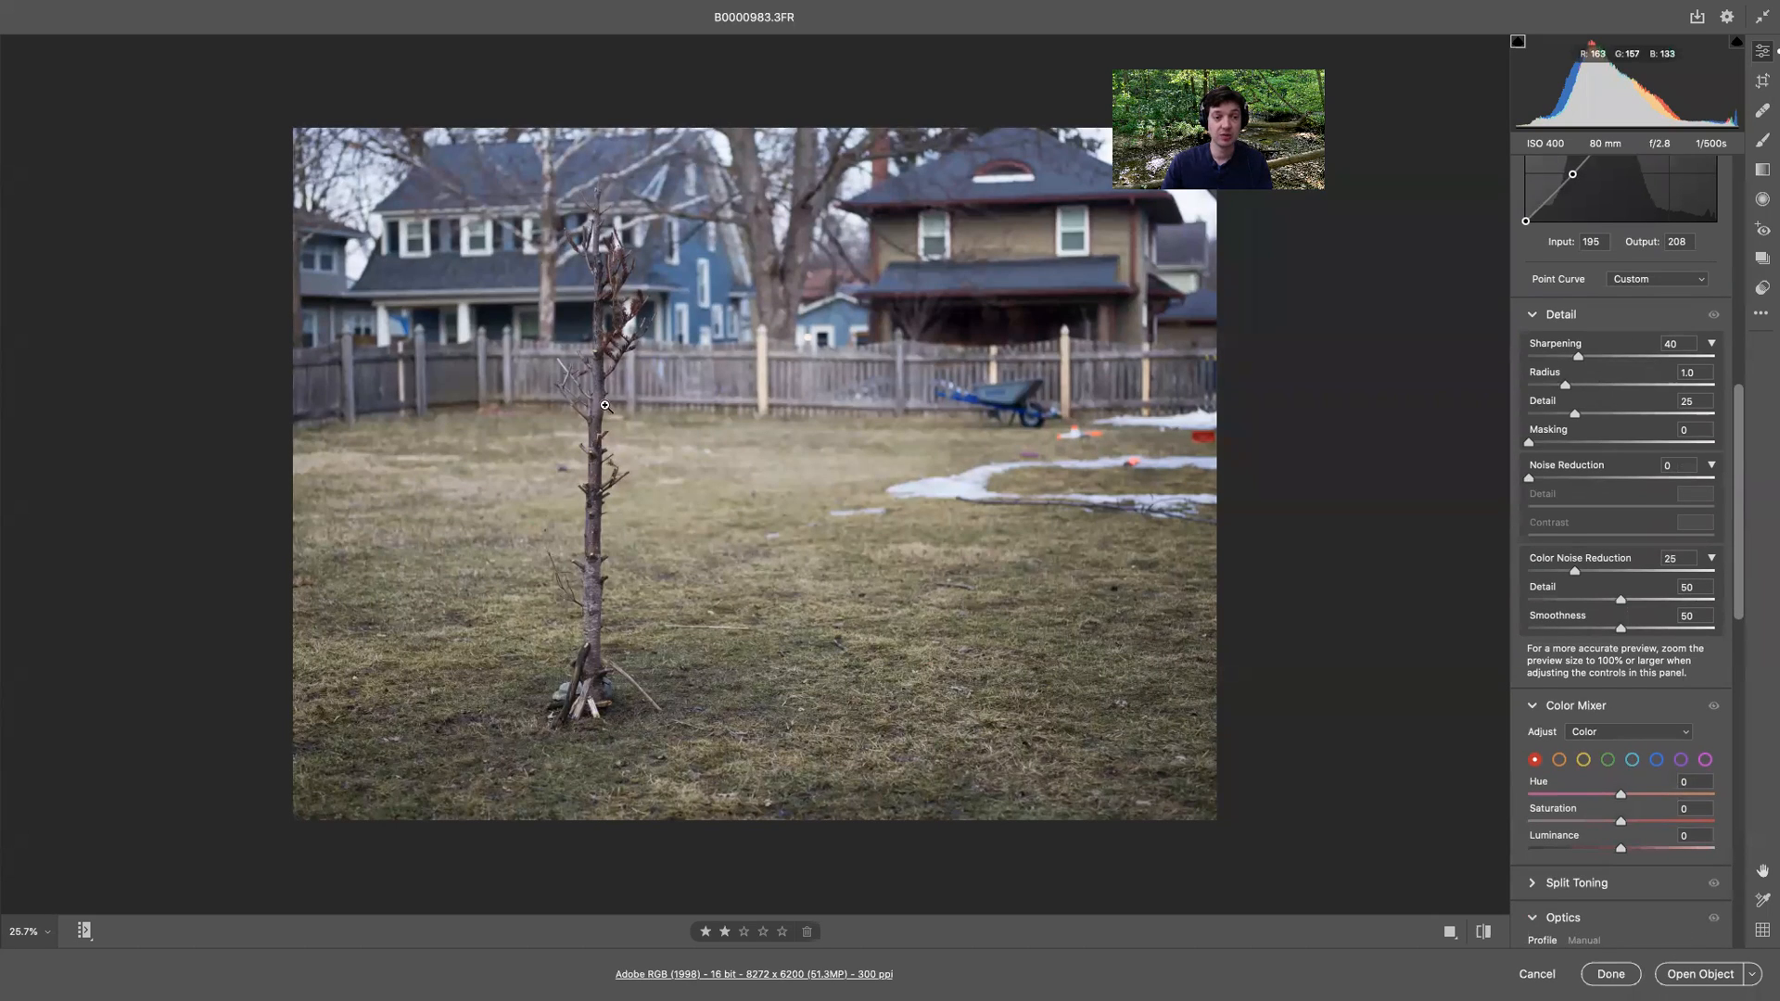
pyautogui.moveTo(517, 359); pyautogui.dragTo(673, 586)
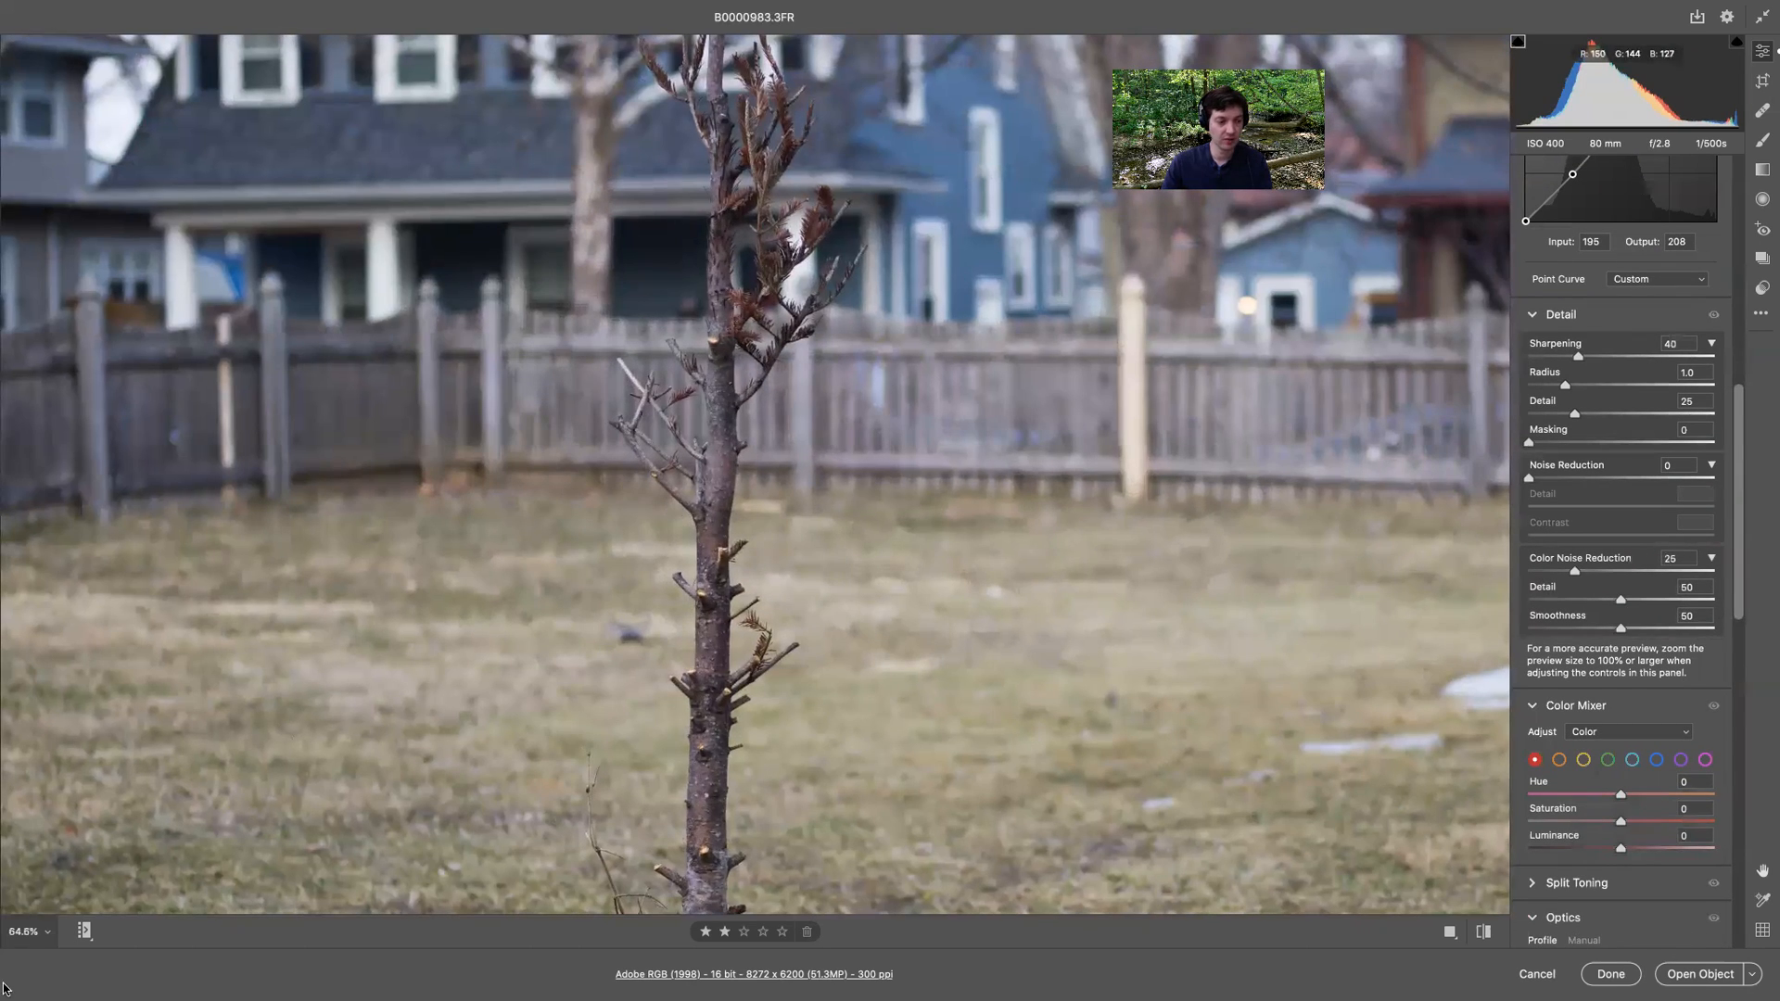
pyautogui.click(46, 933)
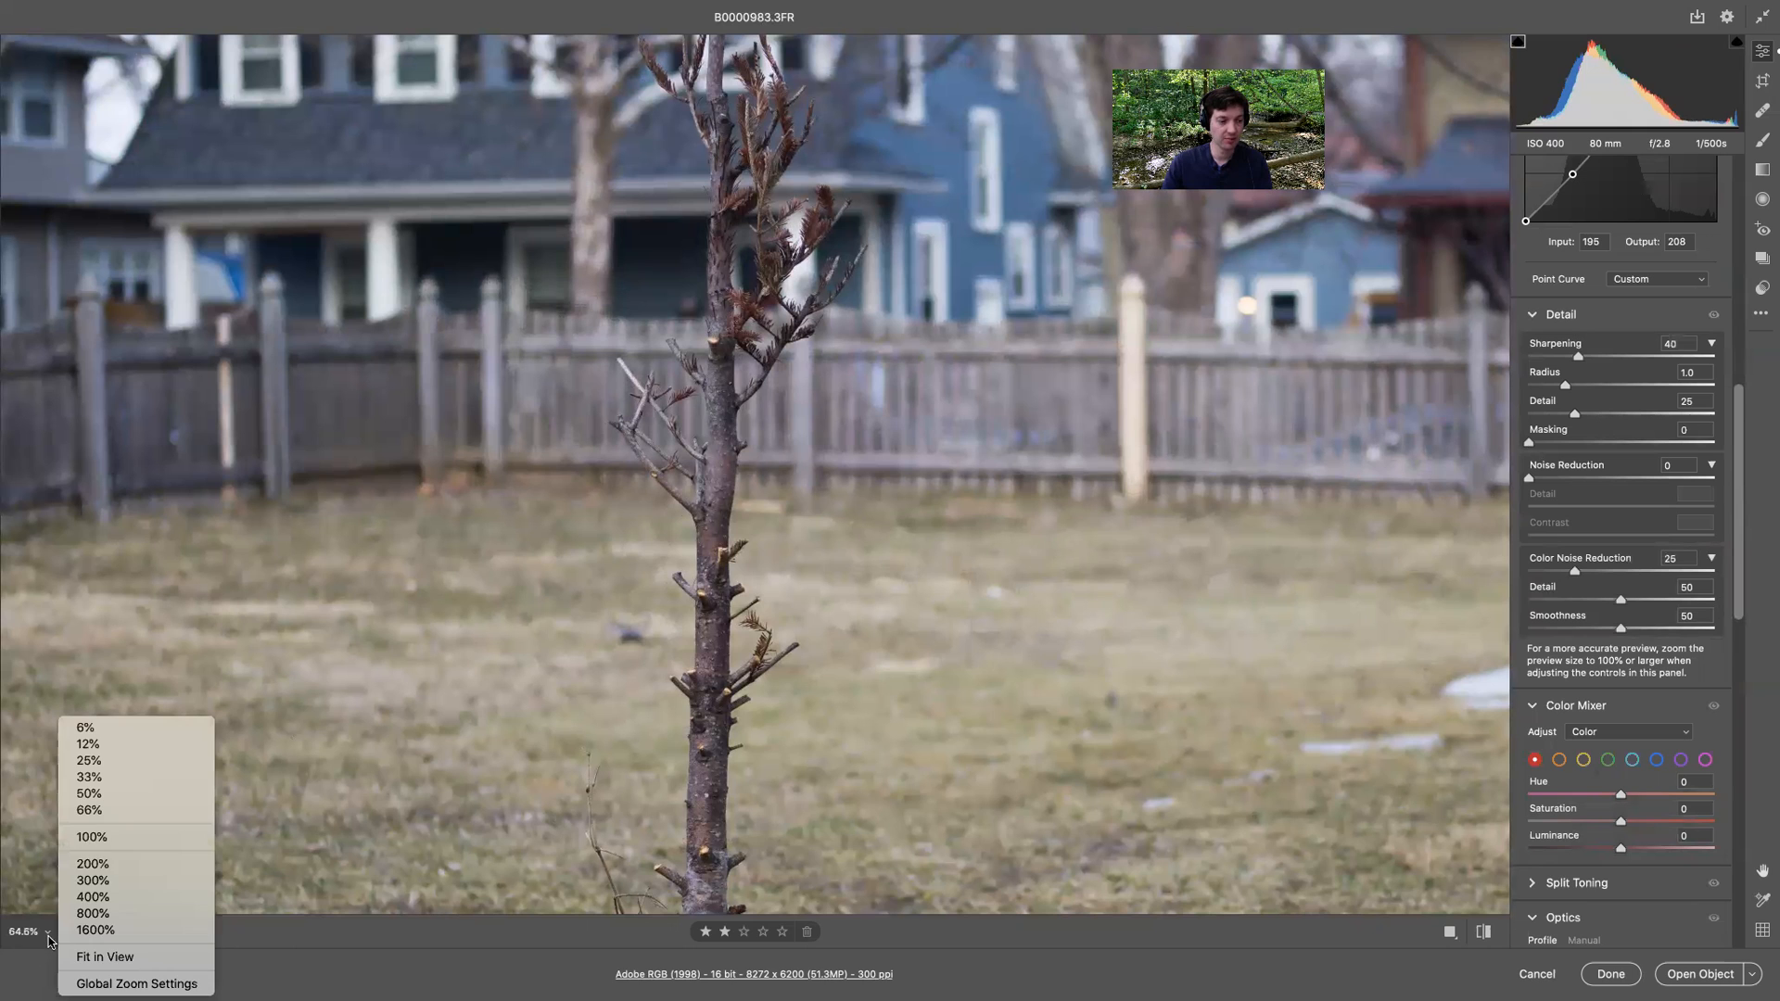
pyautogui.click(91, 839)
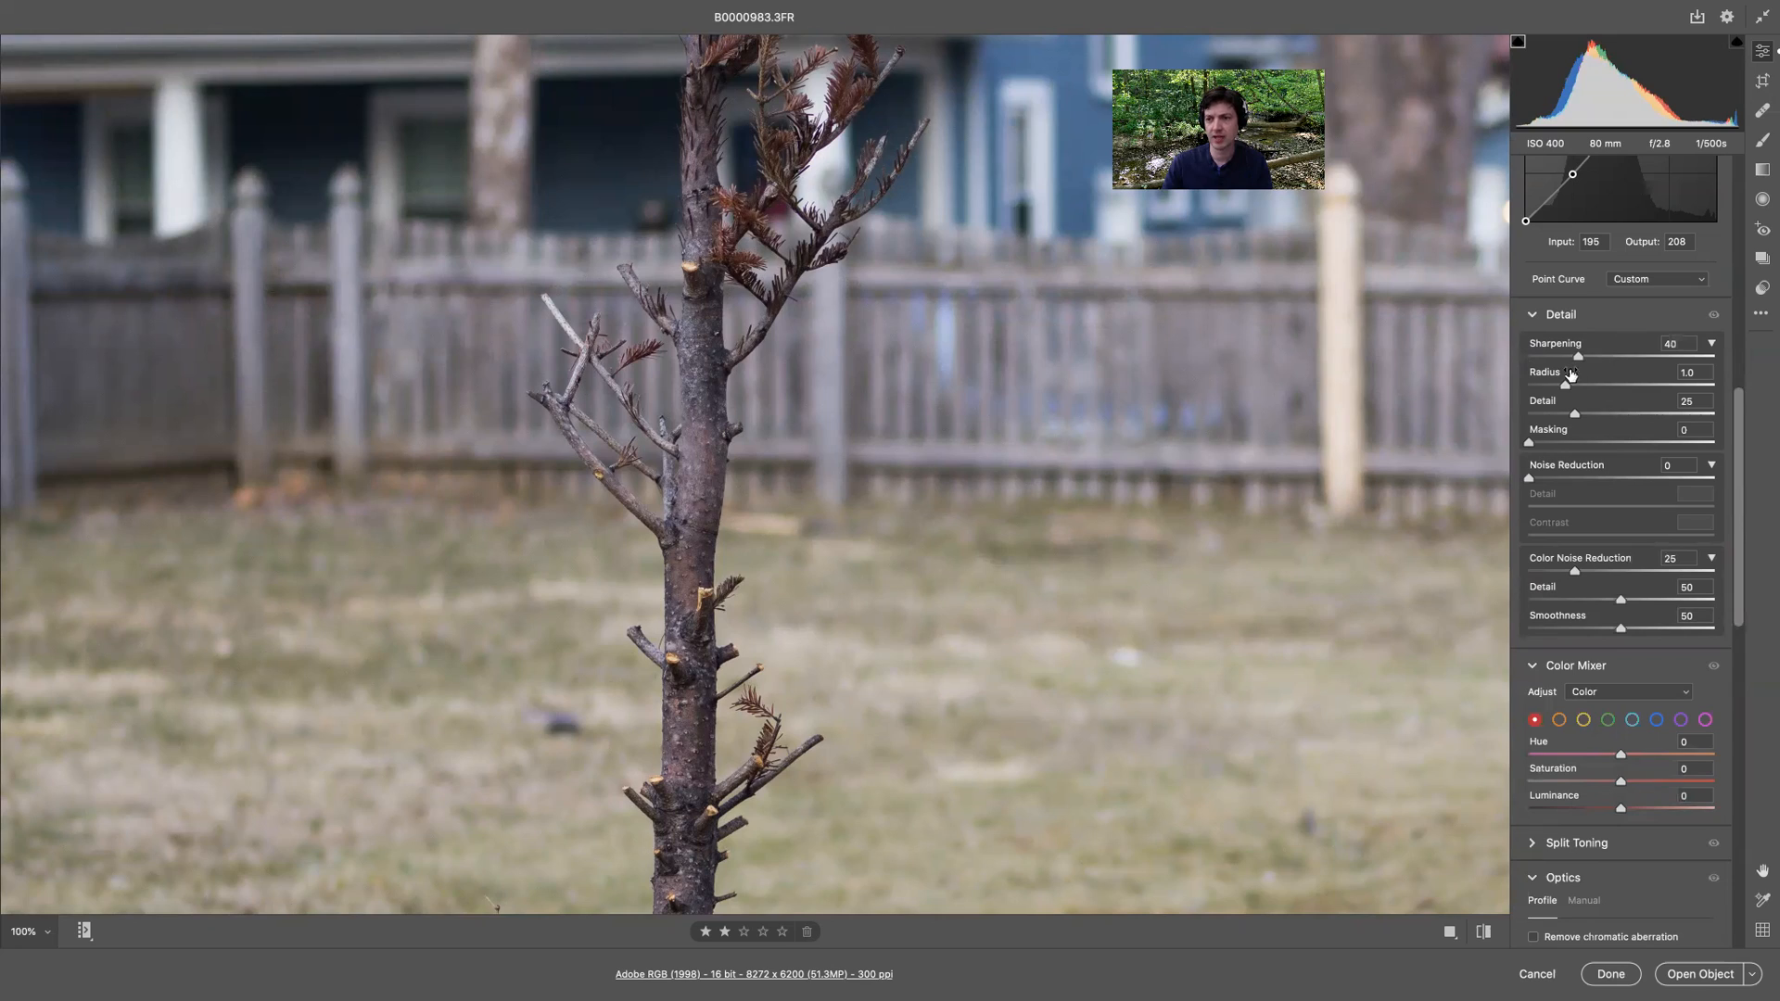
pyautogui.moveTo(1578, 357); pyautogui.dragTo(1695, 357)
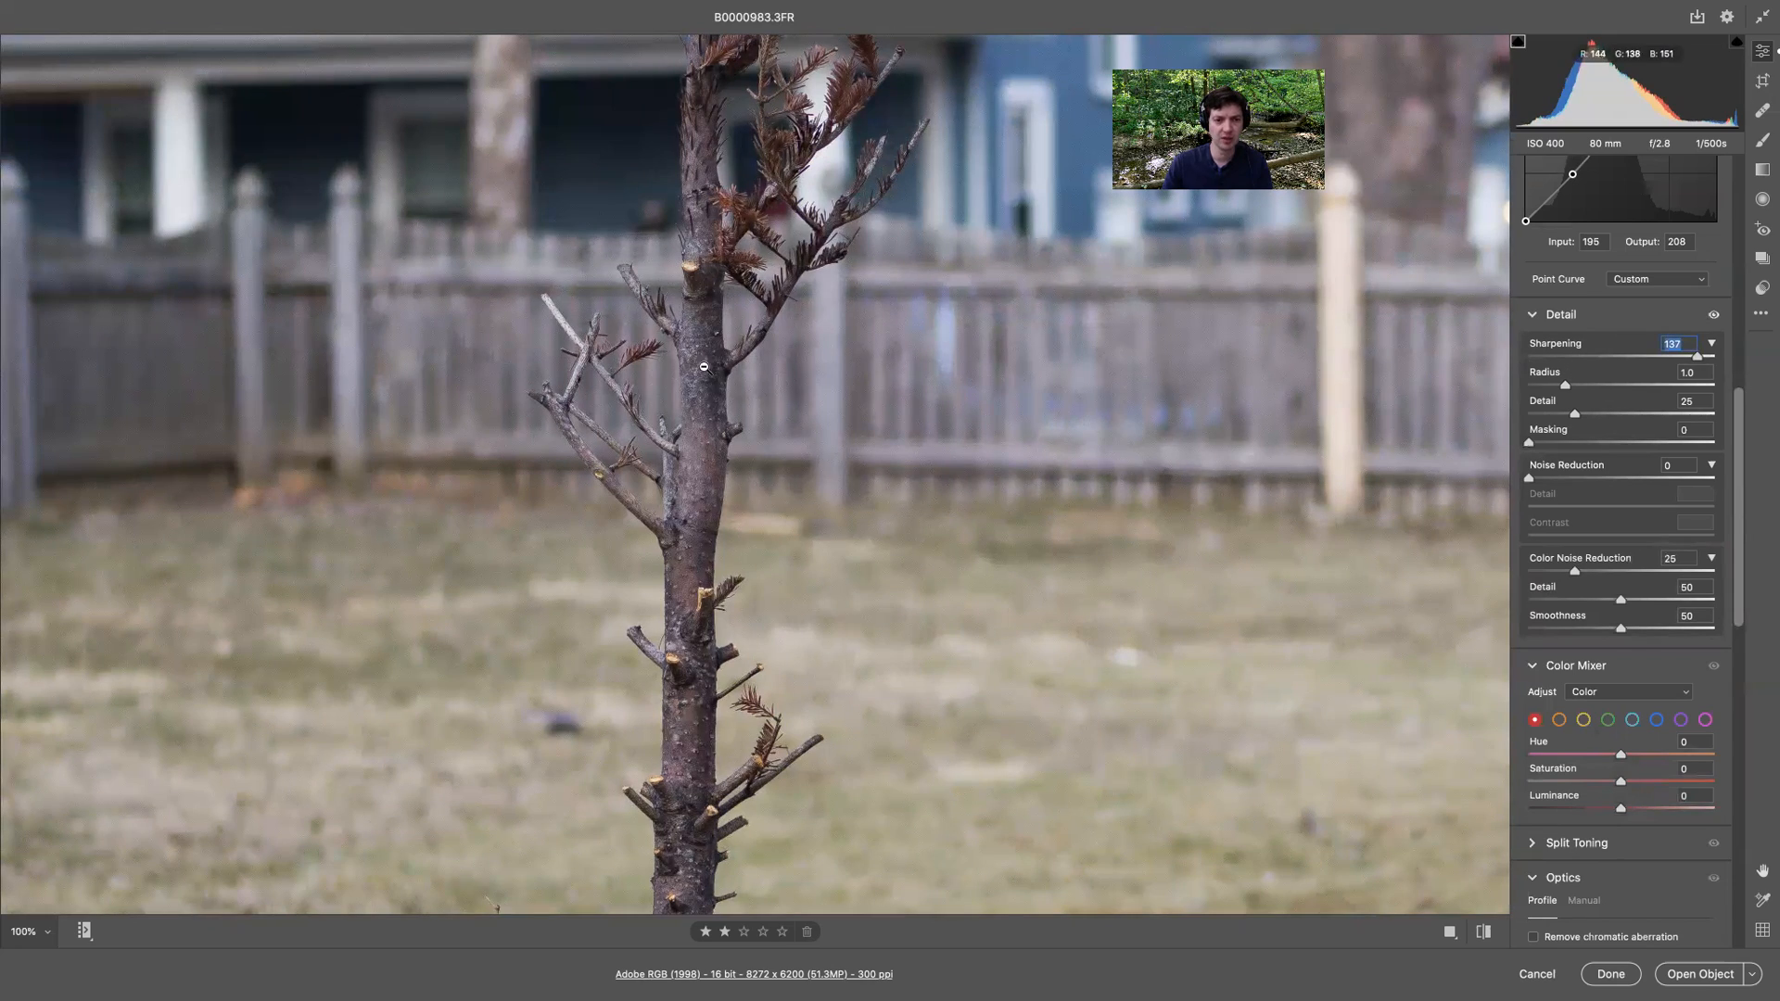
pyautogui.moveTo(682, 363); pyautogui.dragTo(799, 515)
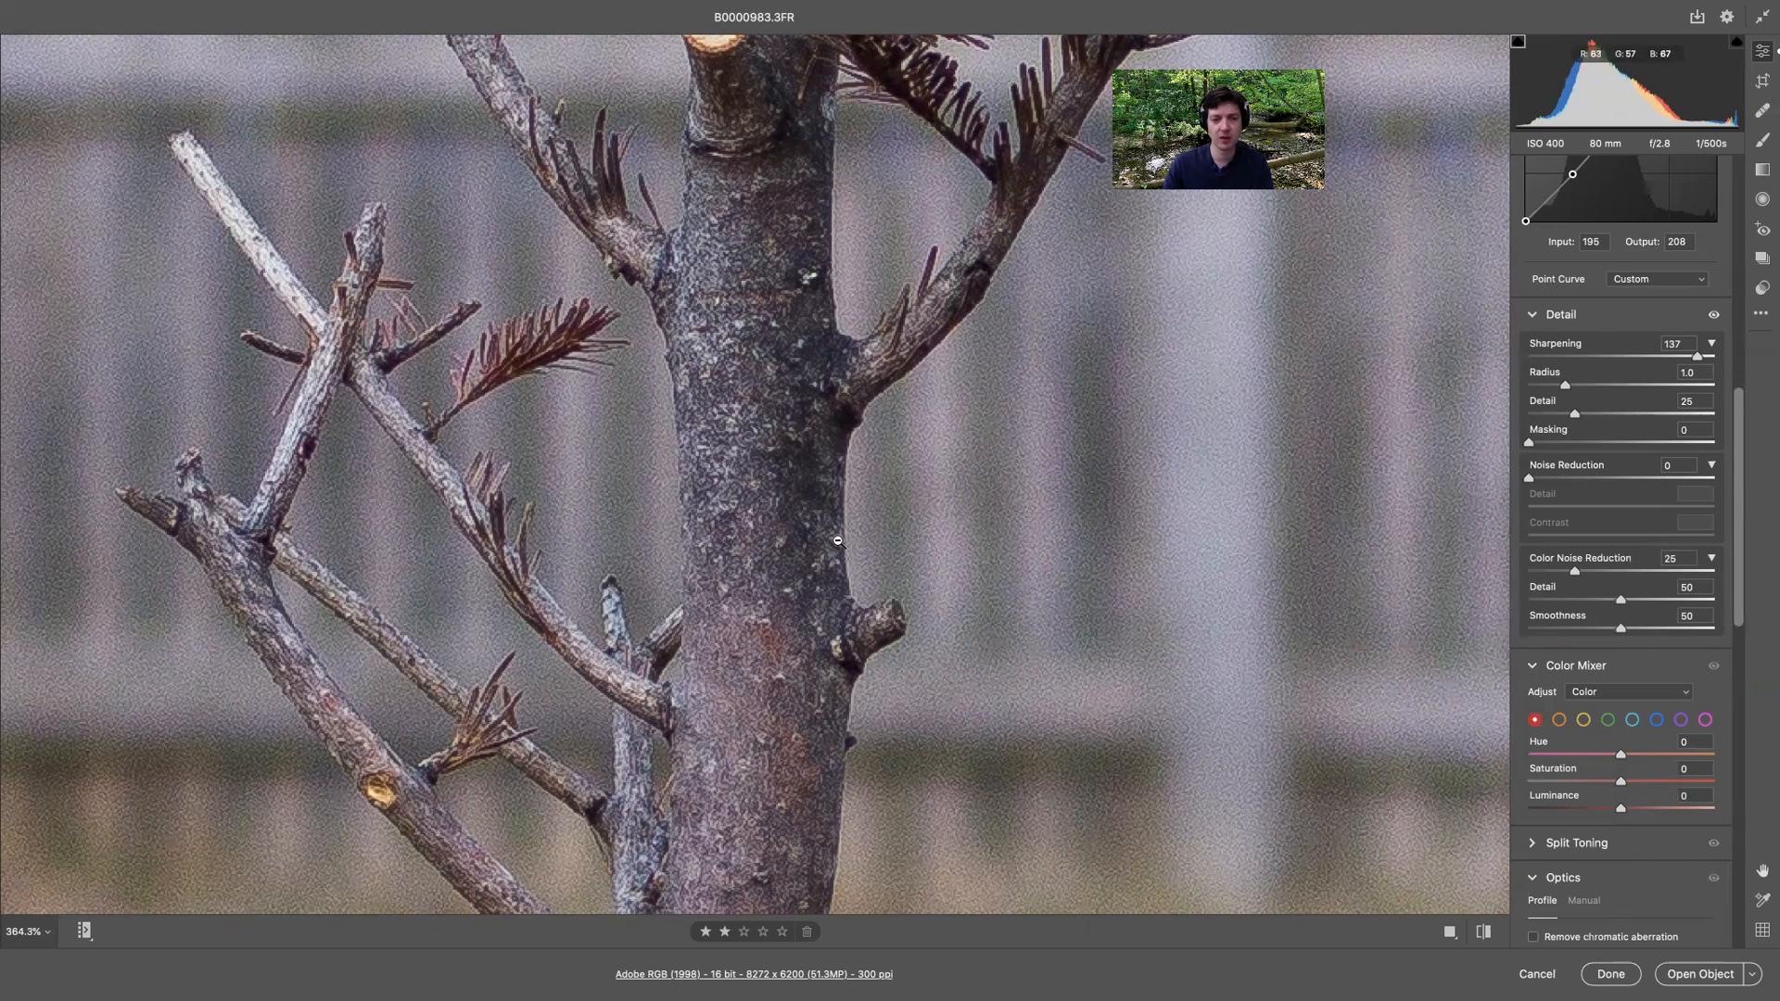
pyautogui.moveTo(1696, 358); pyautogui.dragTo(1573, 357)
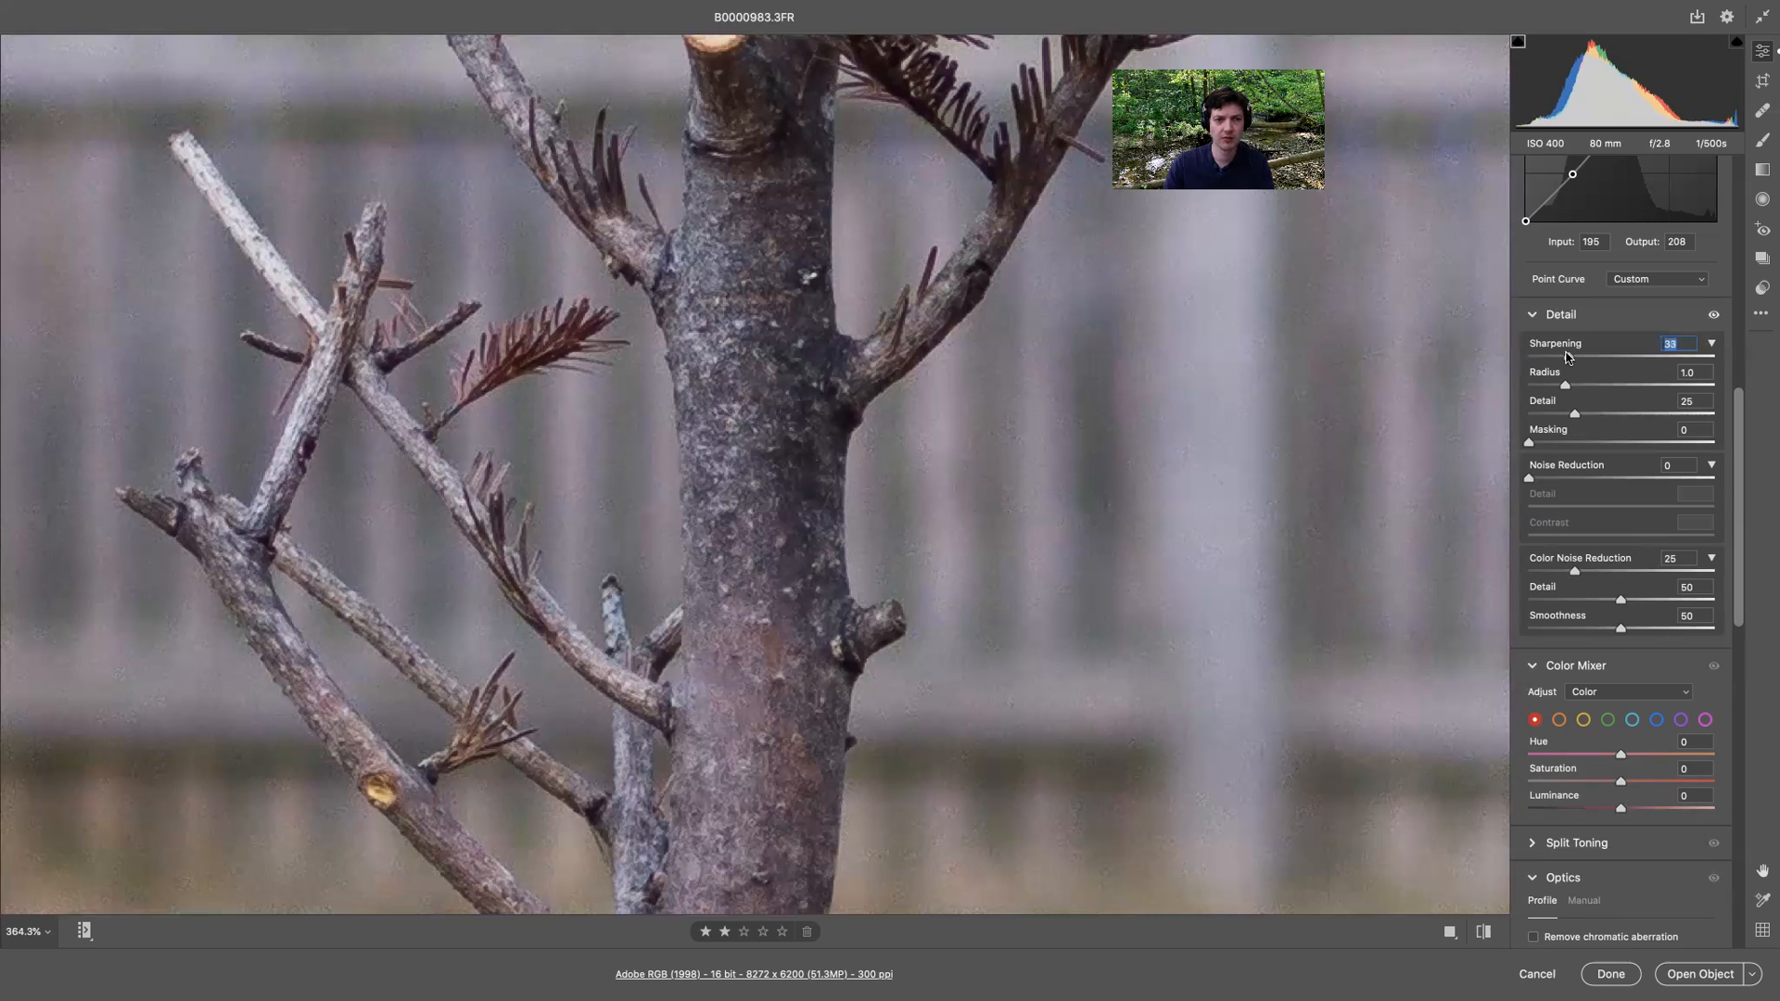
pyautogui.moveTo(1565, 359); pyautogui.dragTo(1669, 362)
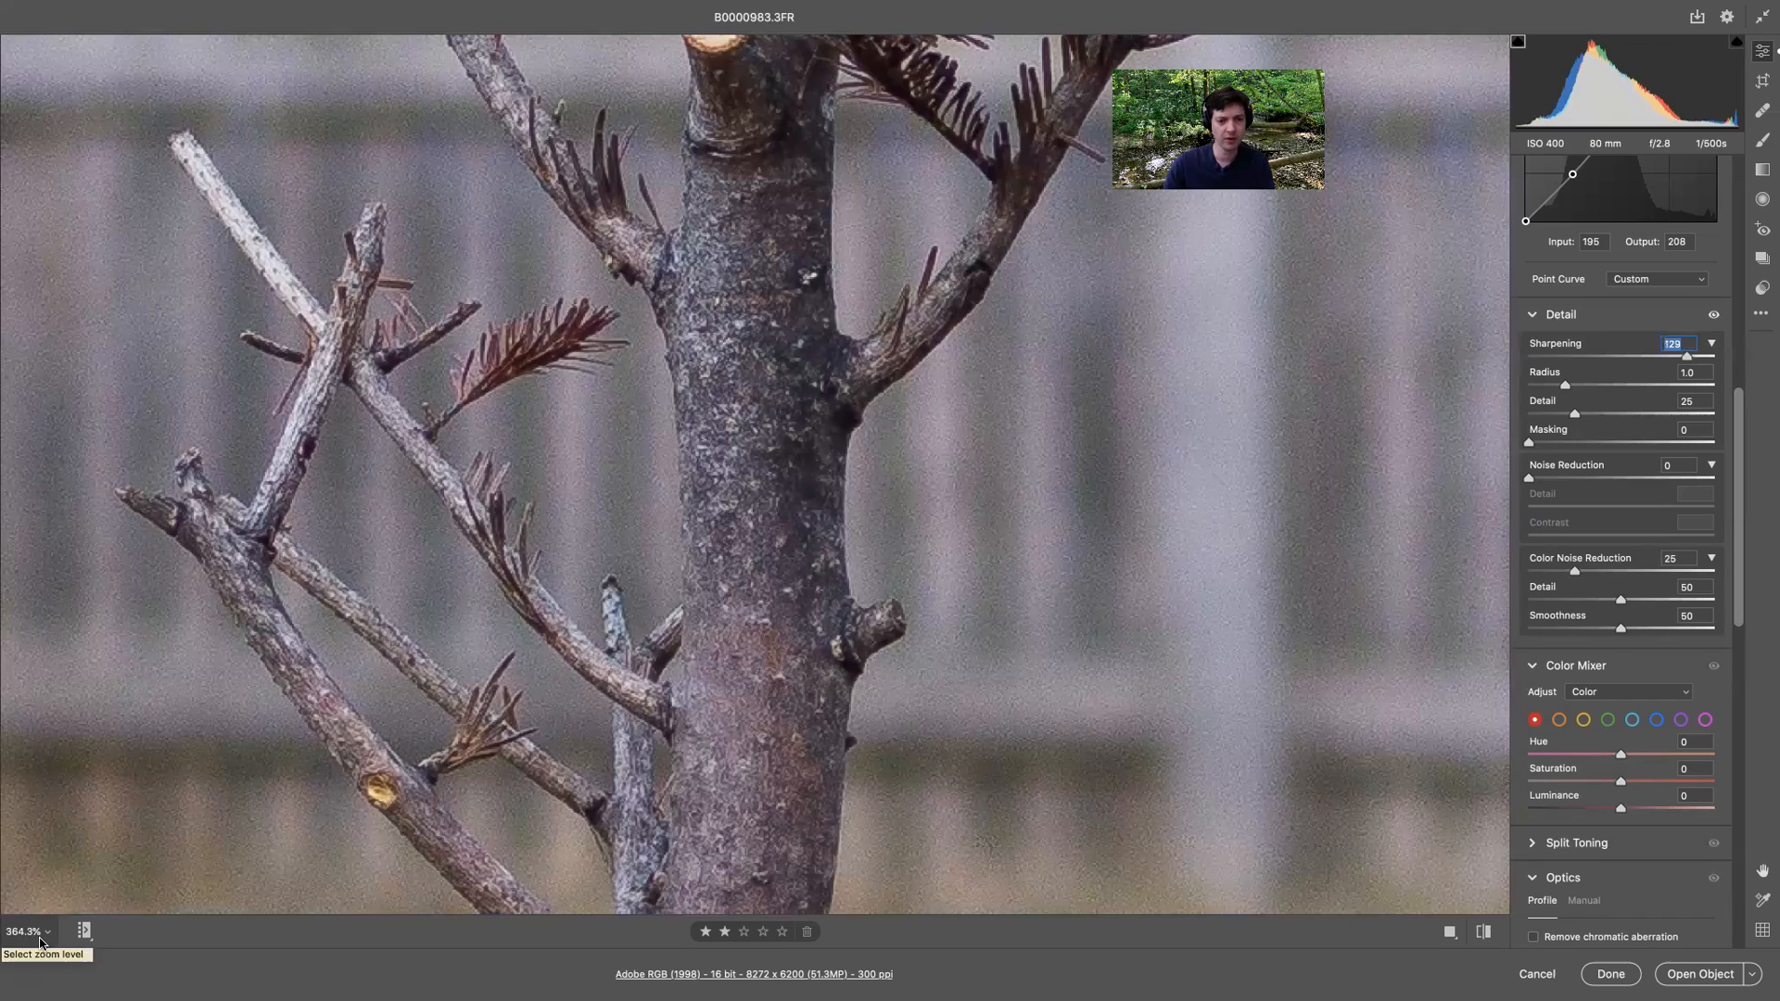
pyautogui.moveTo(1678, 358); pyautogui.dragTo(1509, 357)
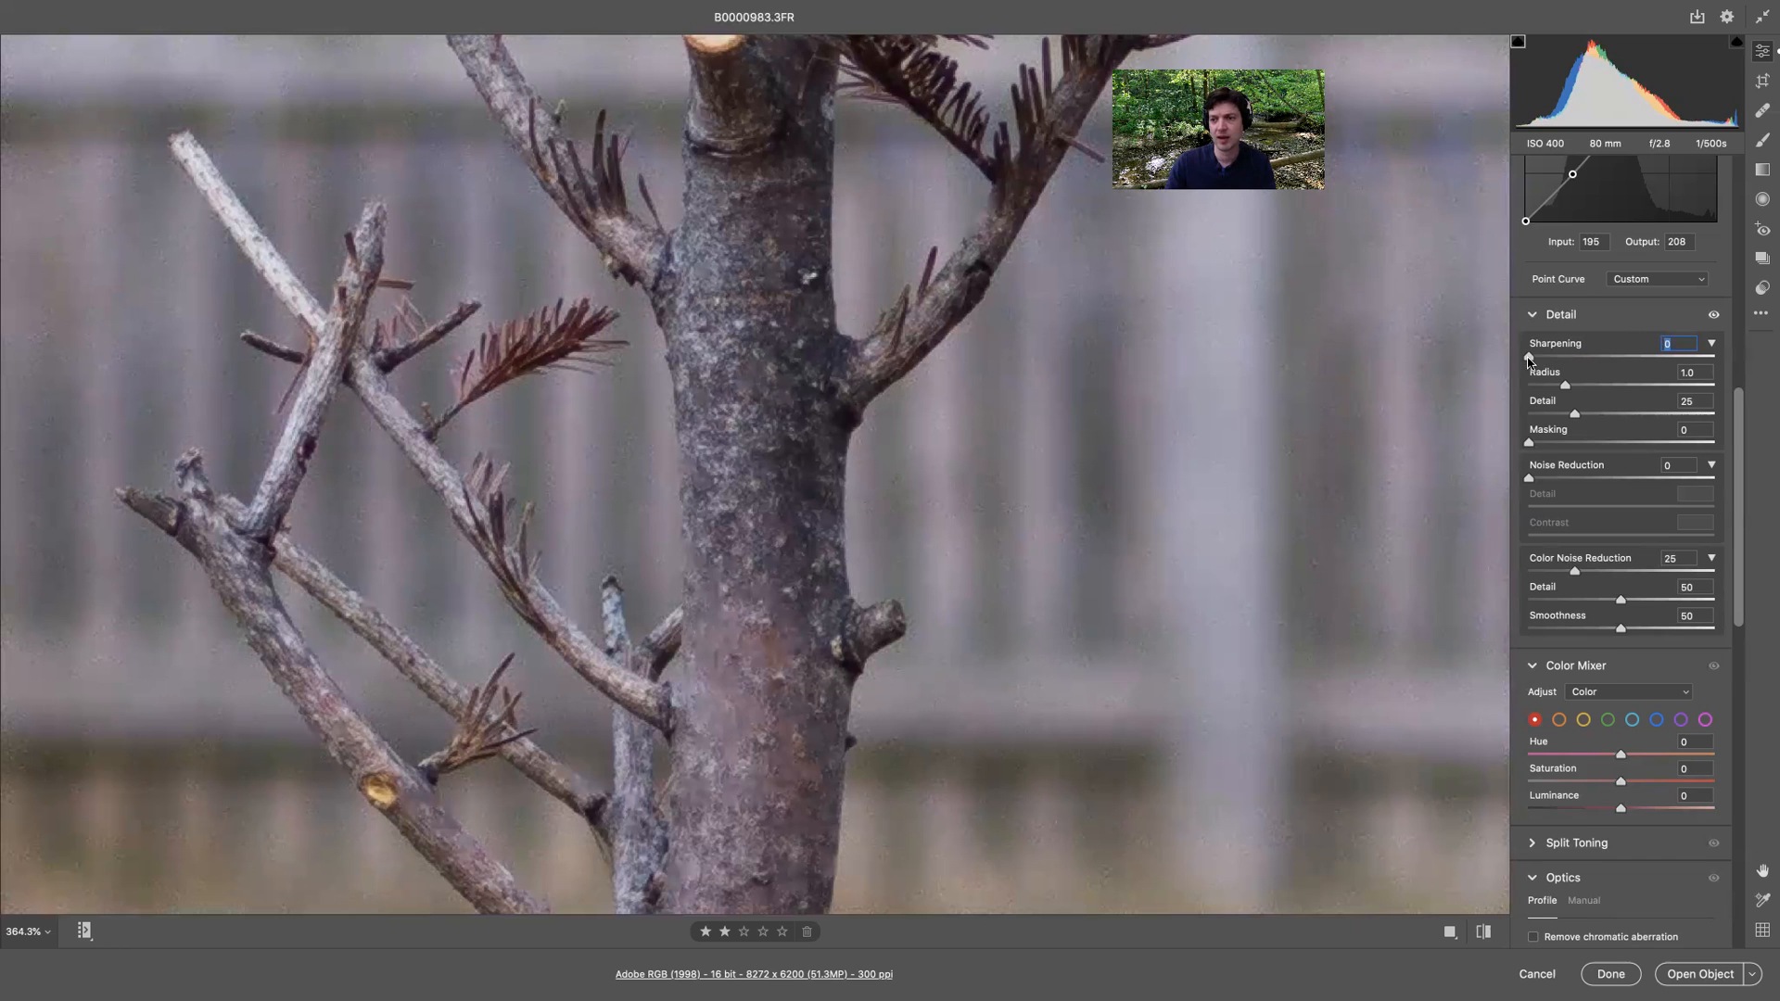
# - Set Sharpening to 31 and Color Noise Reduction to 40 in the Detail settings
pyautogui.moveTo(1529, 358); pyautogui.dragTo(1567, 363)
pyautogui.moveTo(1615, 570); pyautogui.dragTo(1619, 572)
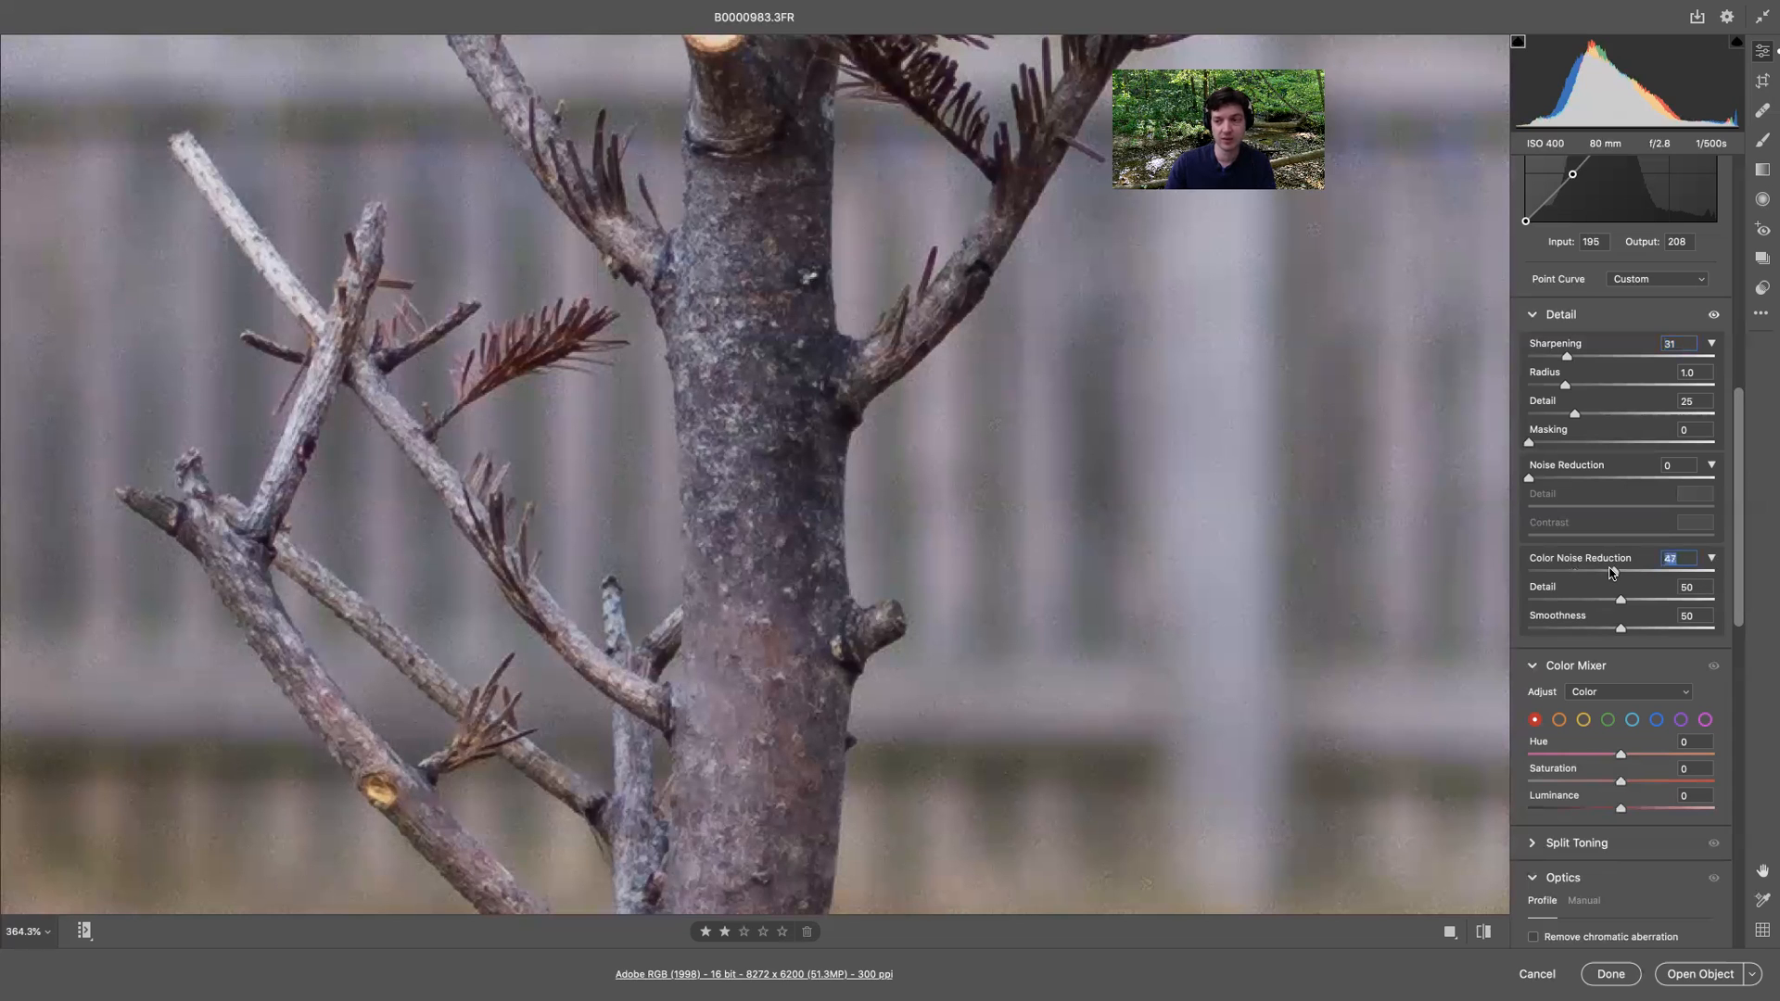
pyautogui.moveTo(1605, 570); pyautogui.dragTo(1601, 571)
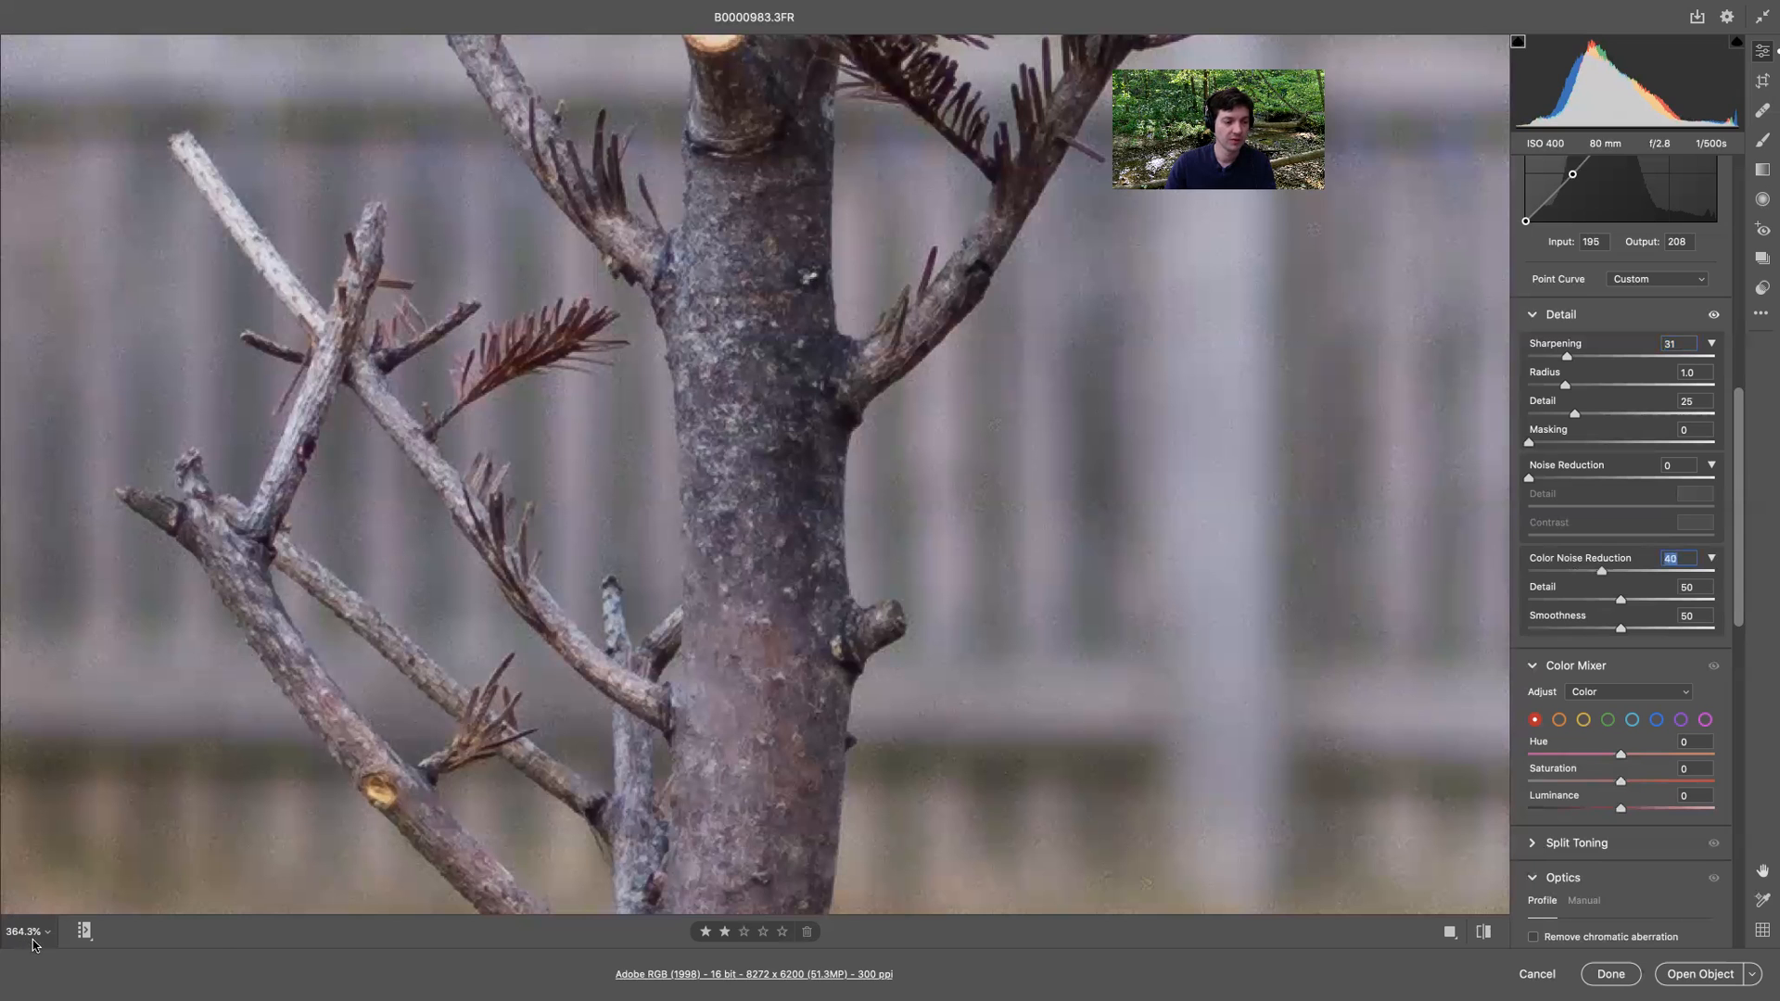
# - Lower the saturation of the reds to -59 in the Color Mixer, with the whole photo in view
pyautogui.click(32, 935)
pyautogui.click(74, 835)
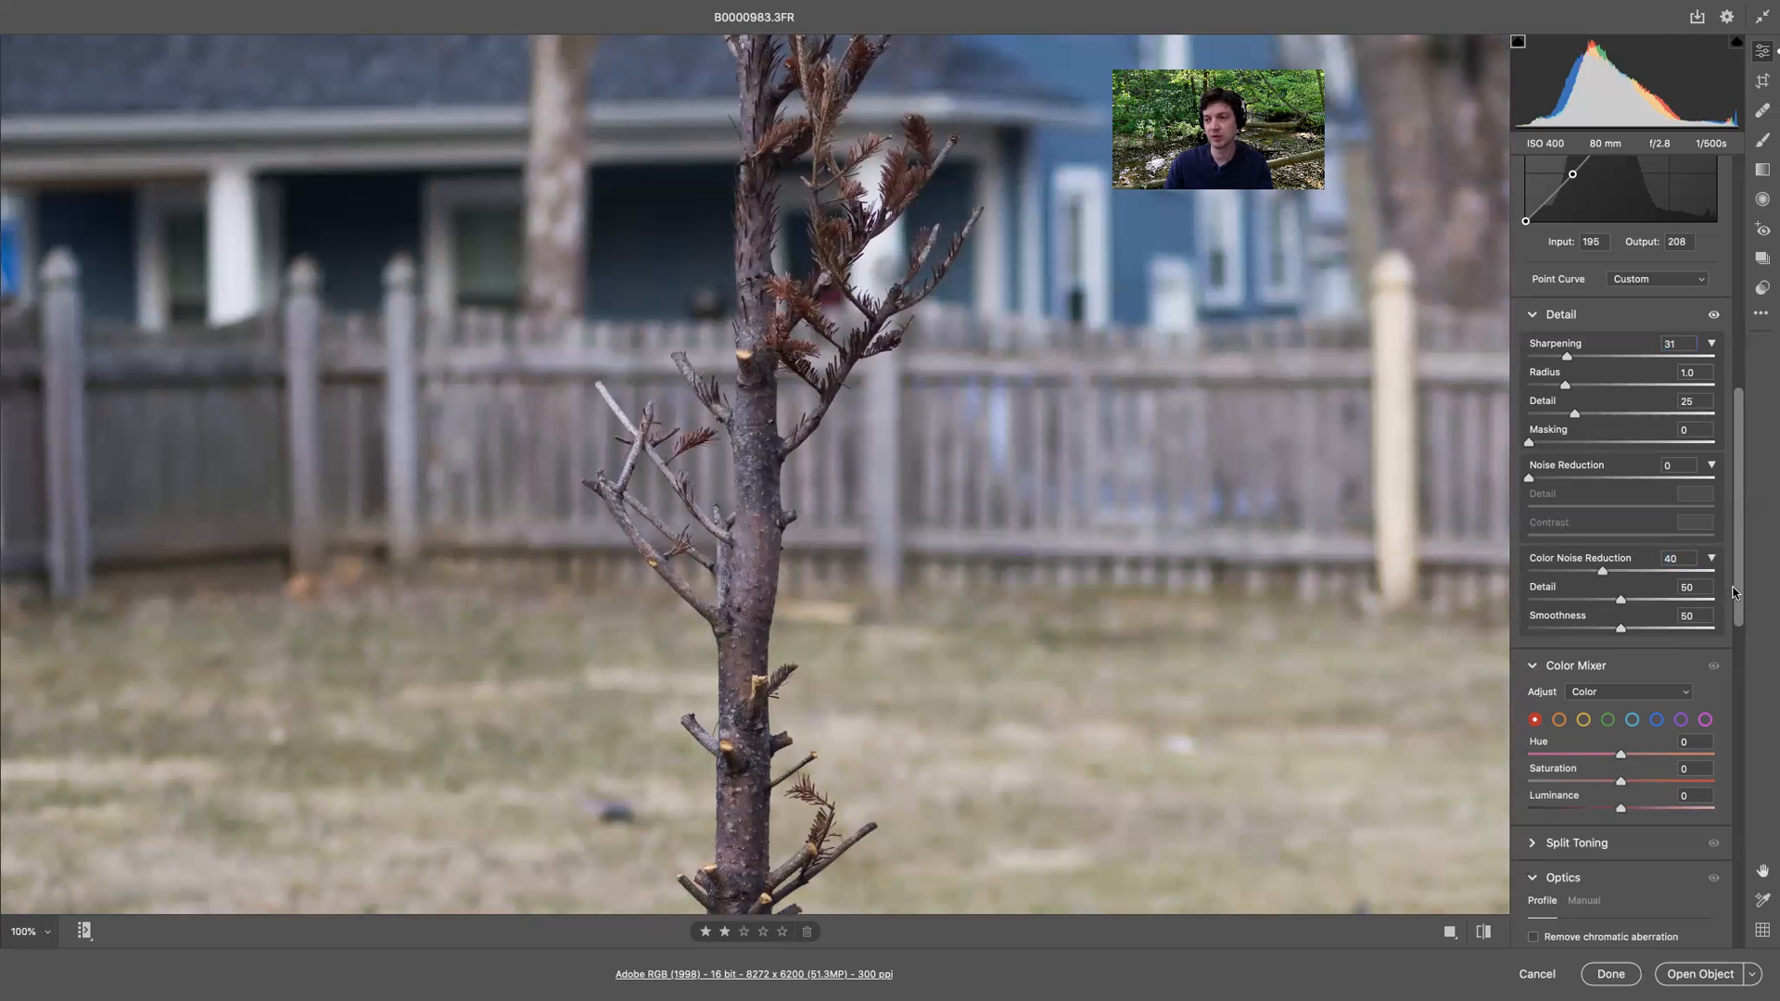
pyautogui.moveTo(1736, 505); pyautogui.dragTo(1740, 567)
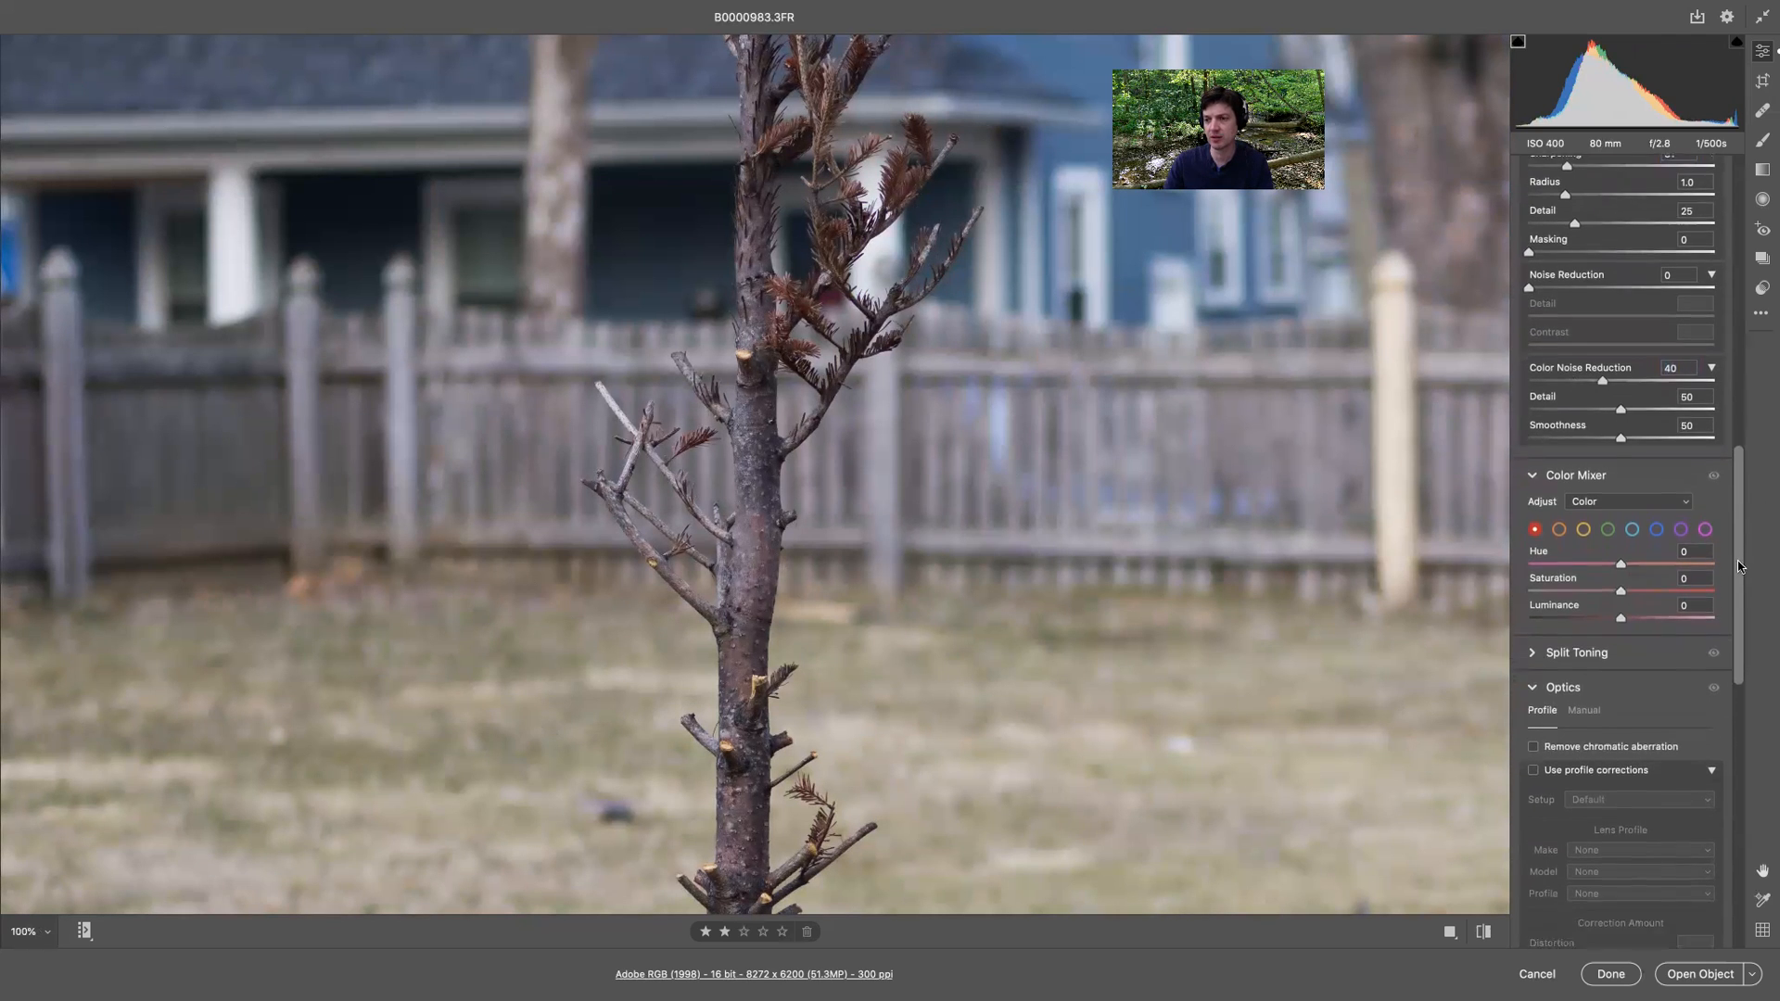
pyautogui.scroll(-5, 1660, 519)
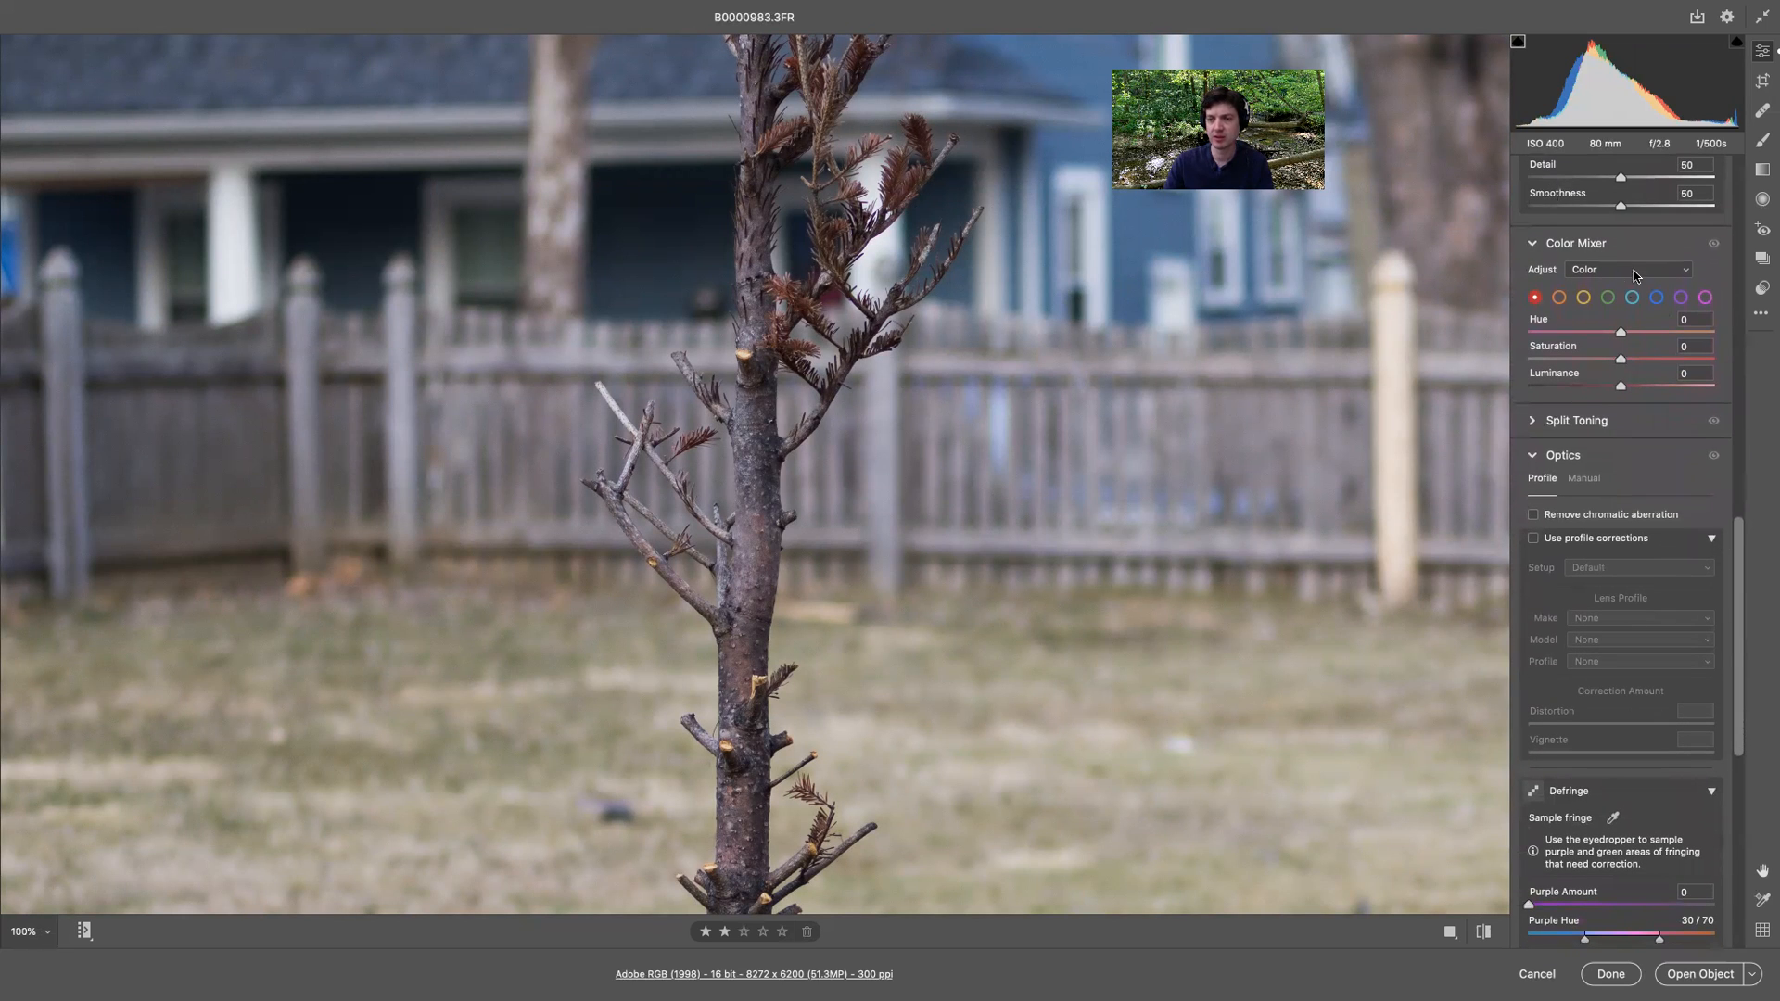
pyautogui.press('super+0')
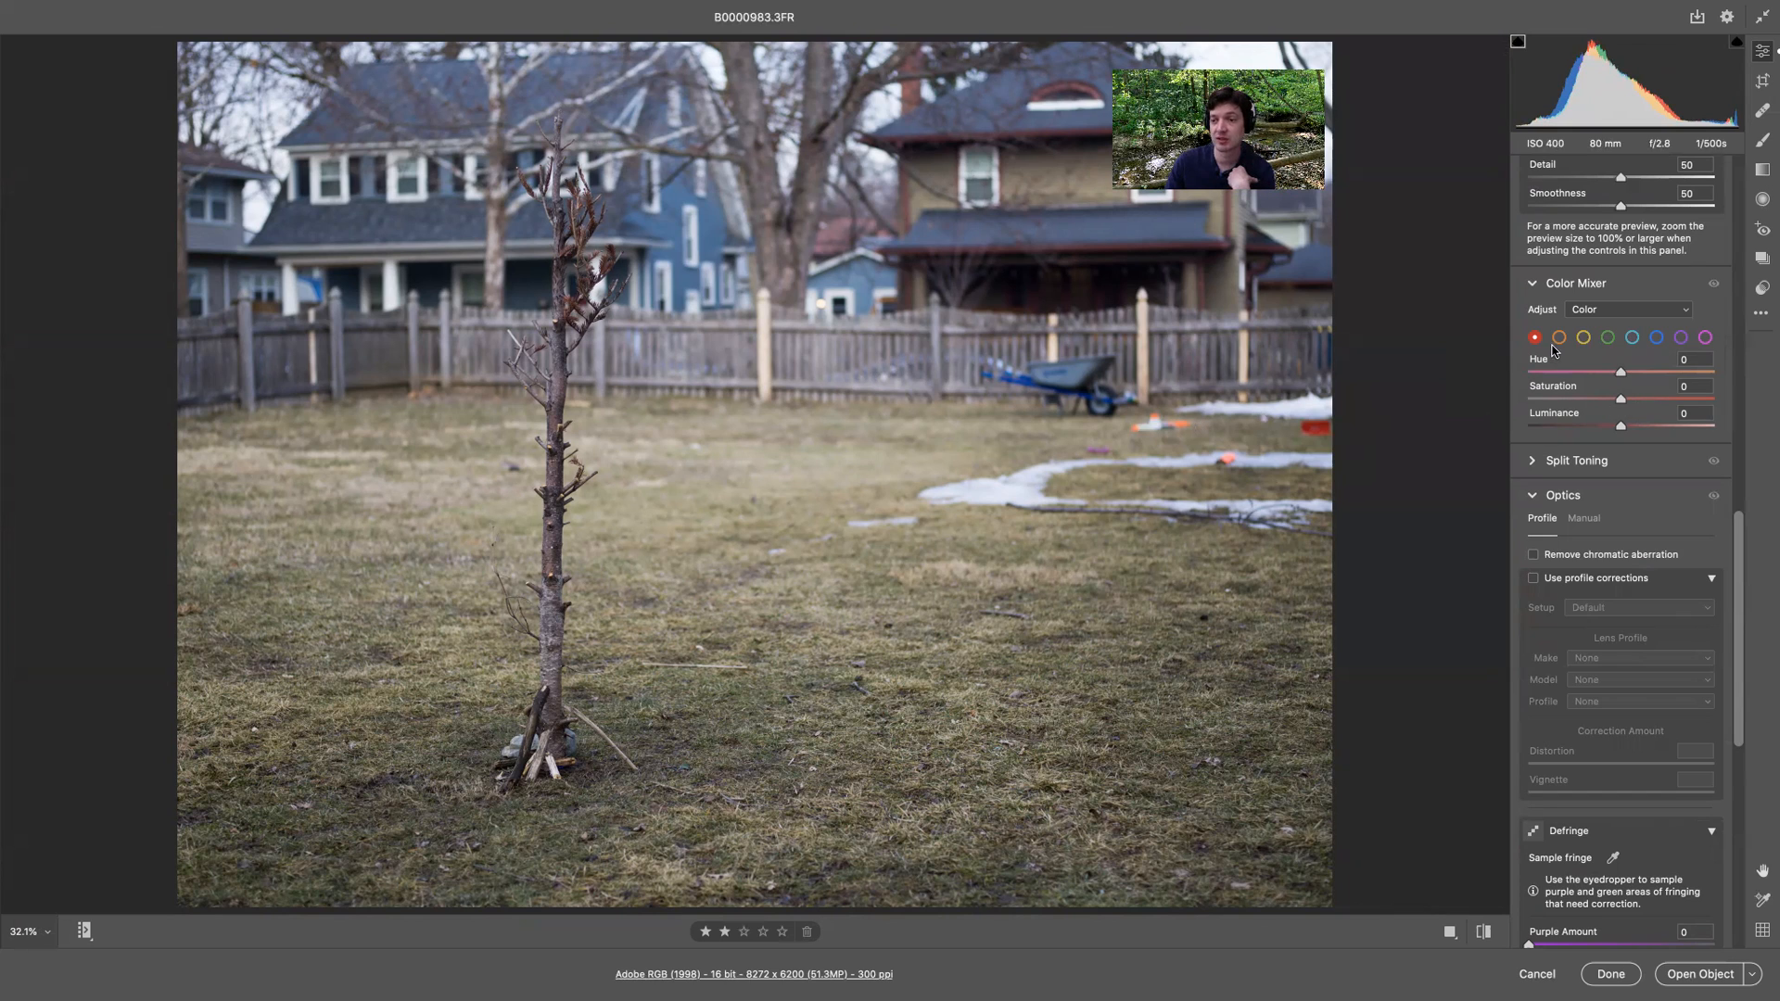
pyautogui.moveTo(1620, 402); pyautogui.dragTo(1565, 402)
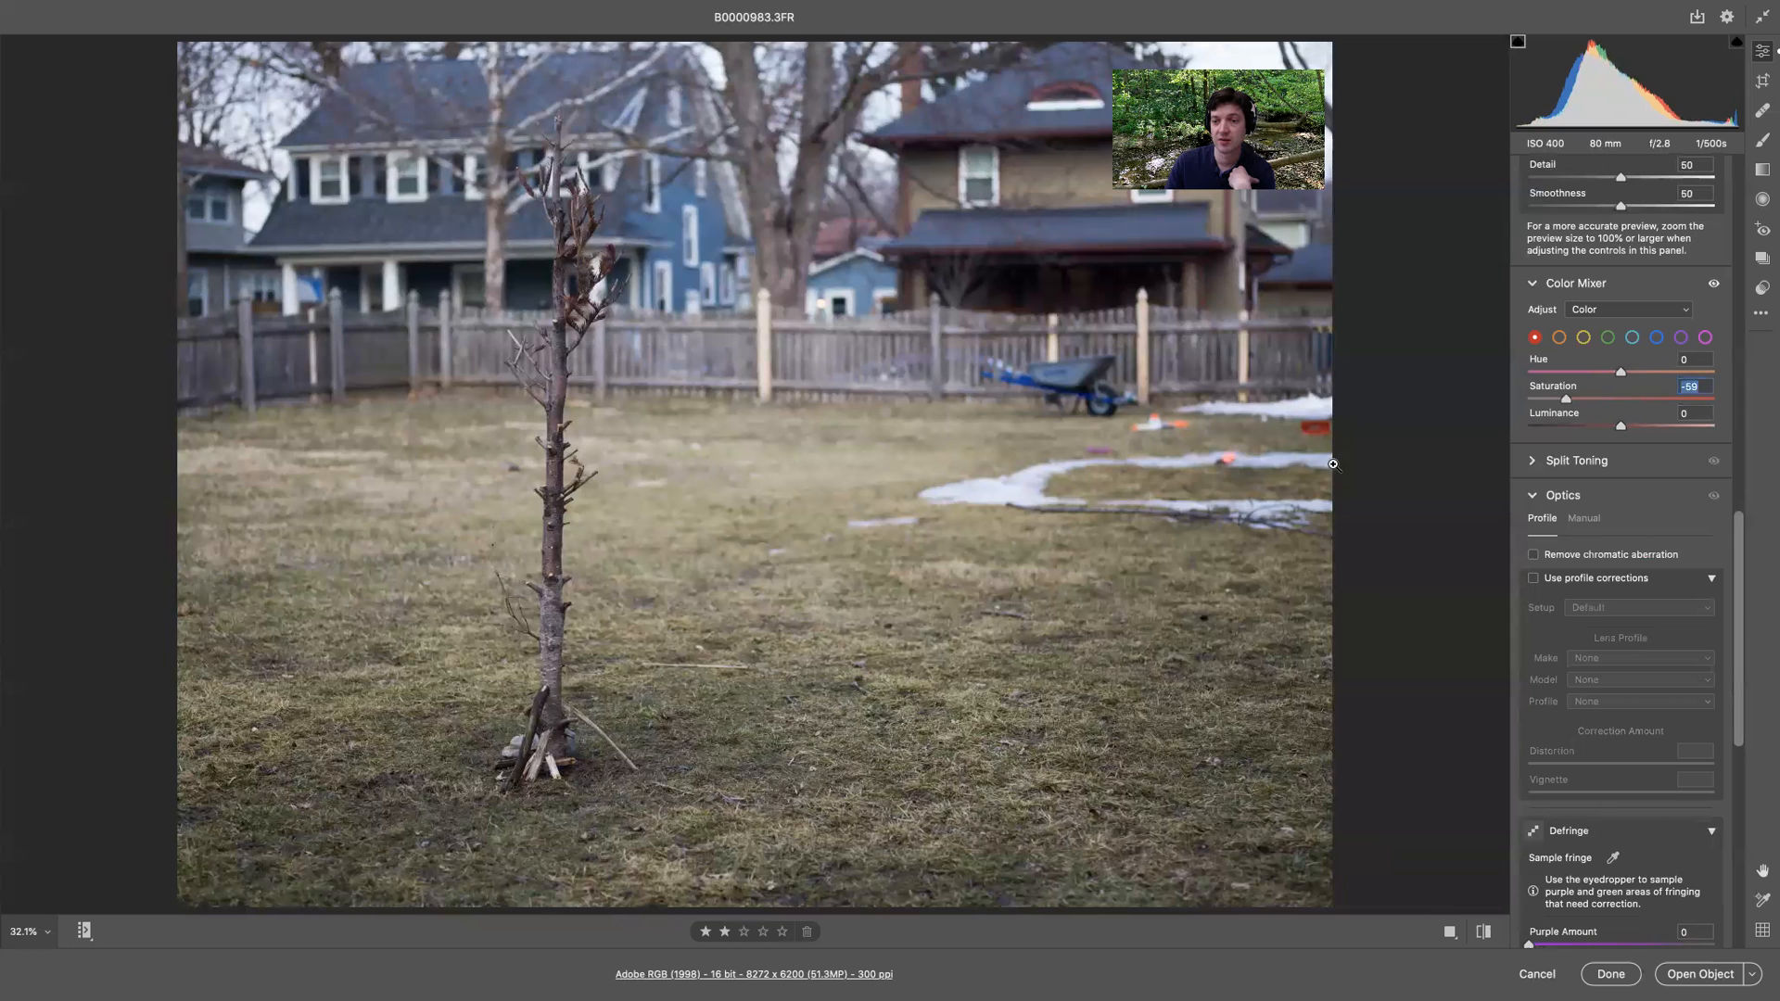
# - Lower the saturation of the oranges to -58 in the Color Mixer
pyautogui.click(1559, 337)
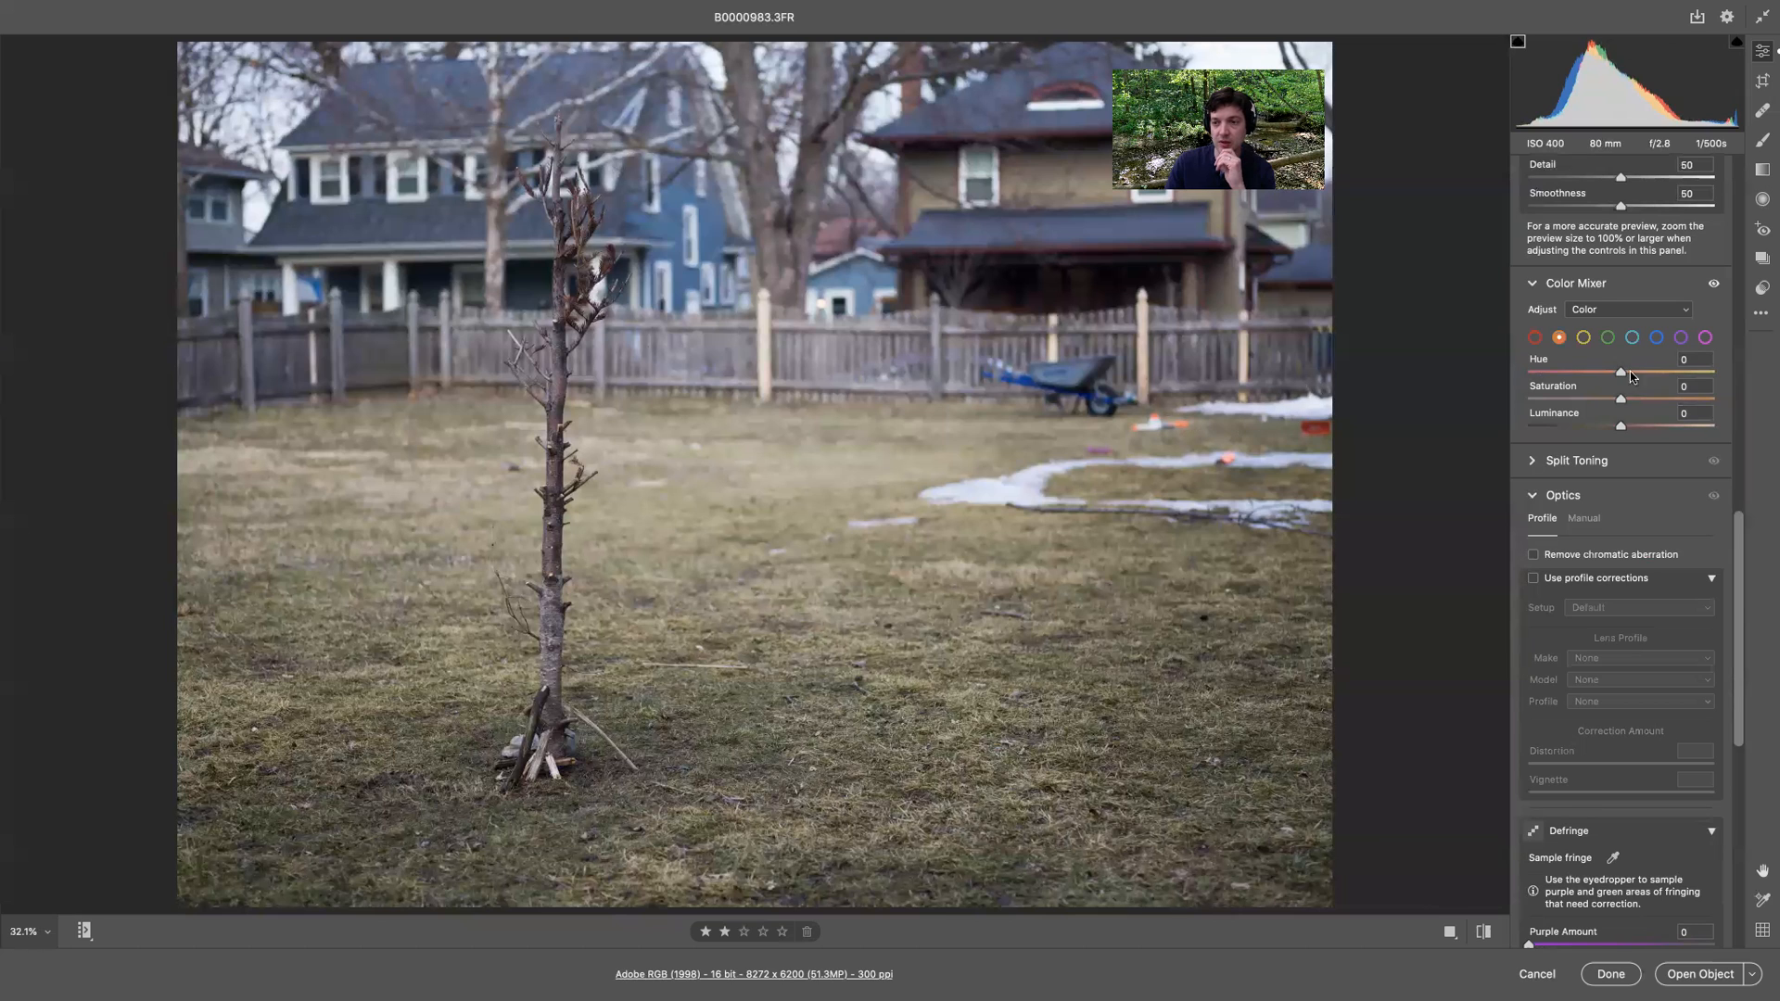
pyautogui.moveTo(1621, 398); pyautogui.dragTo(1544, 402)
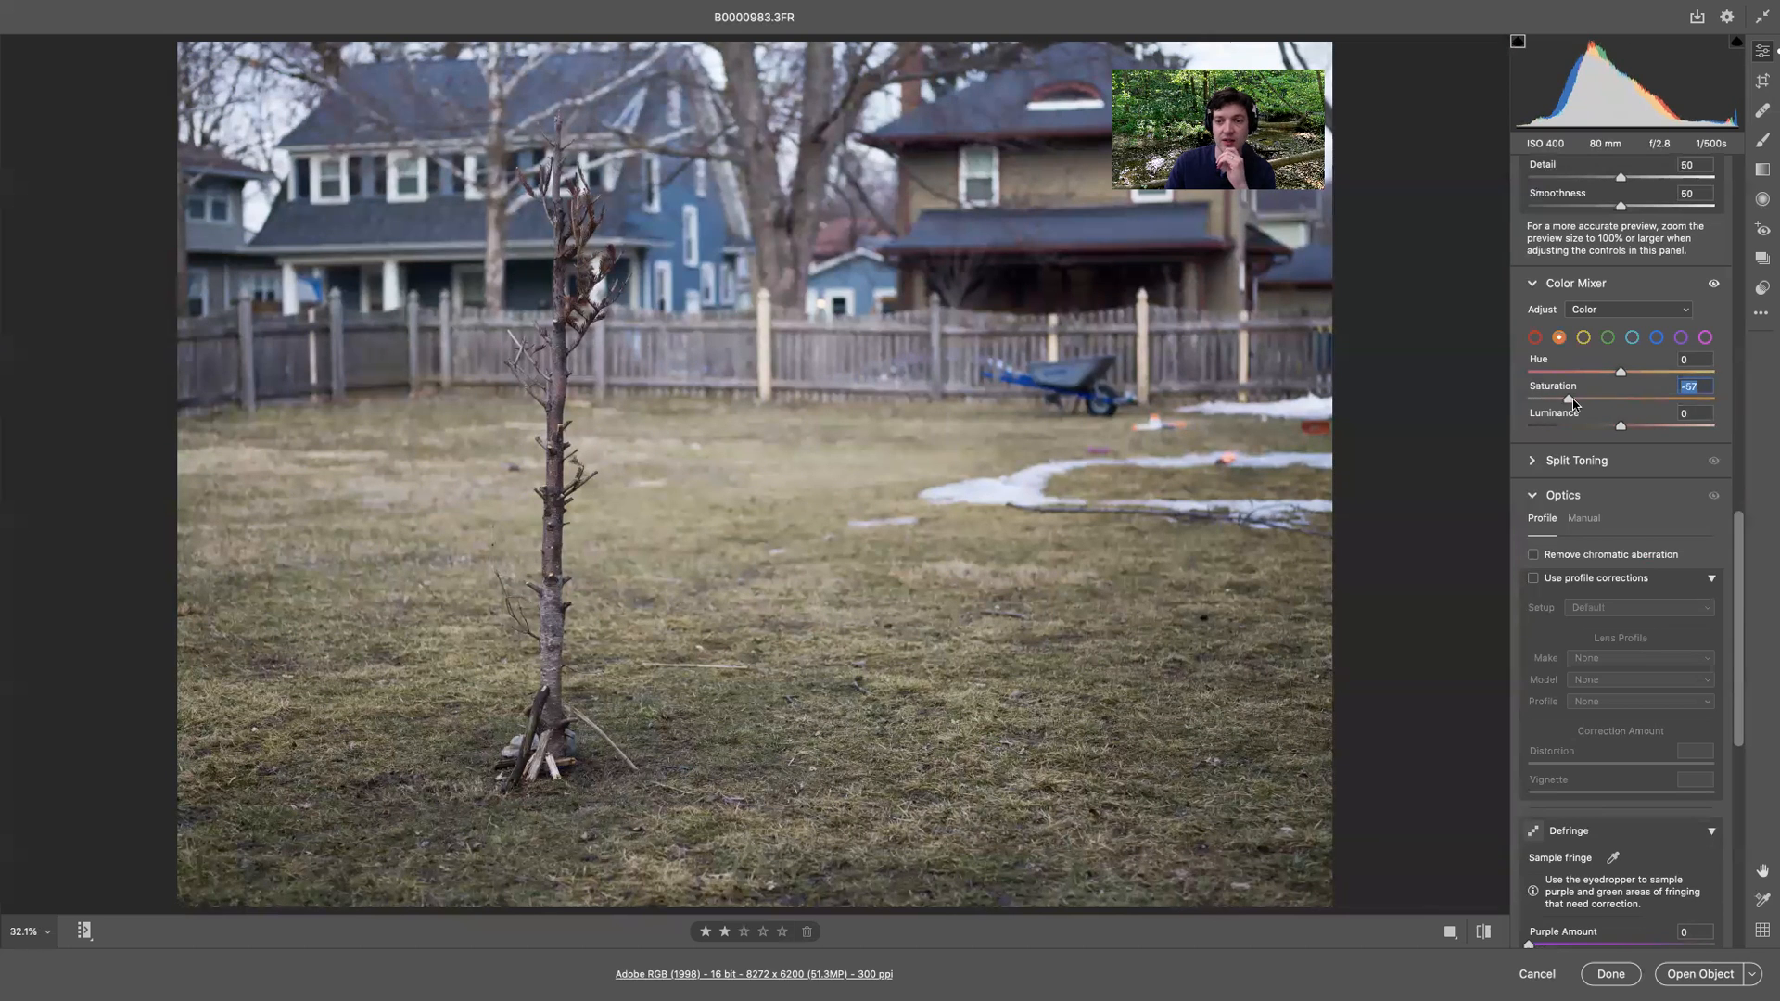
pyautogui.moveTo(1585, 401); pyautogui.dragTo(1569, 401)
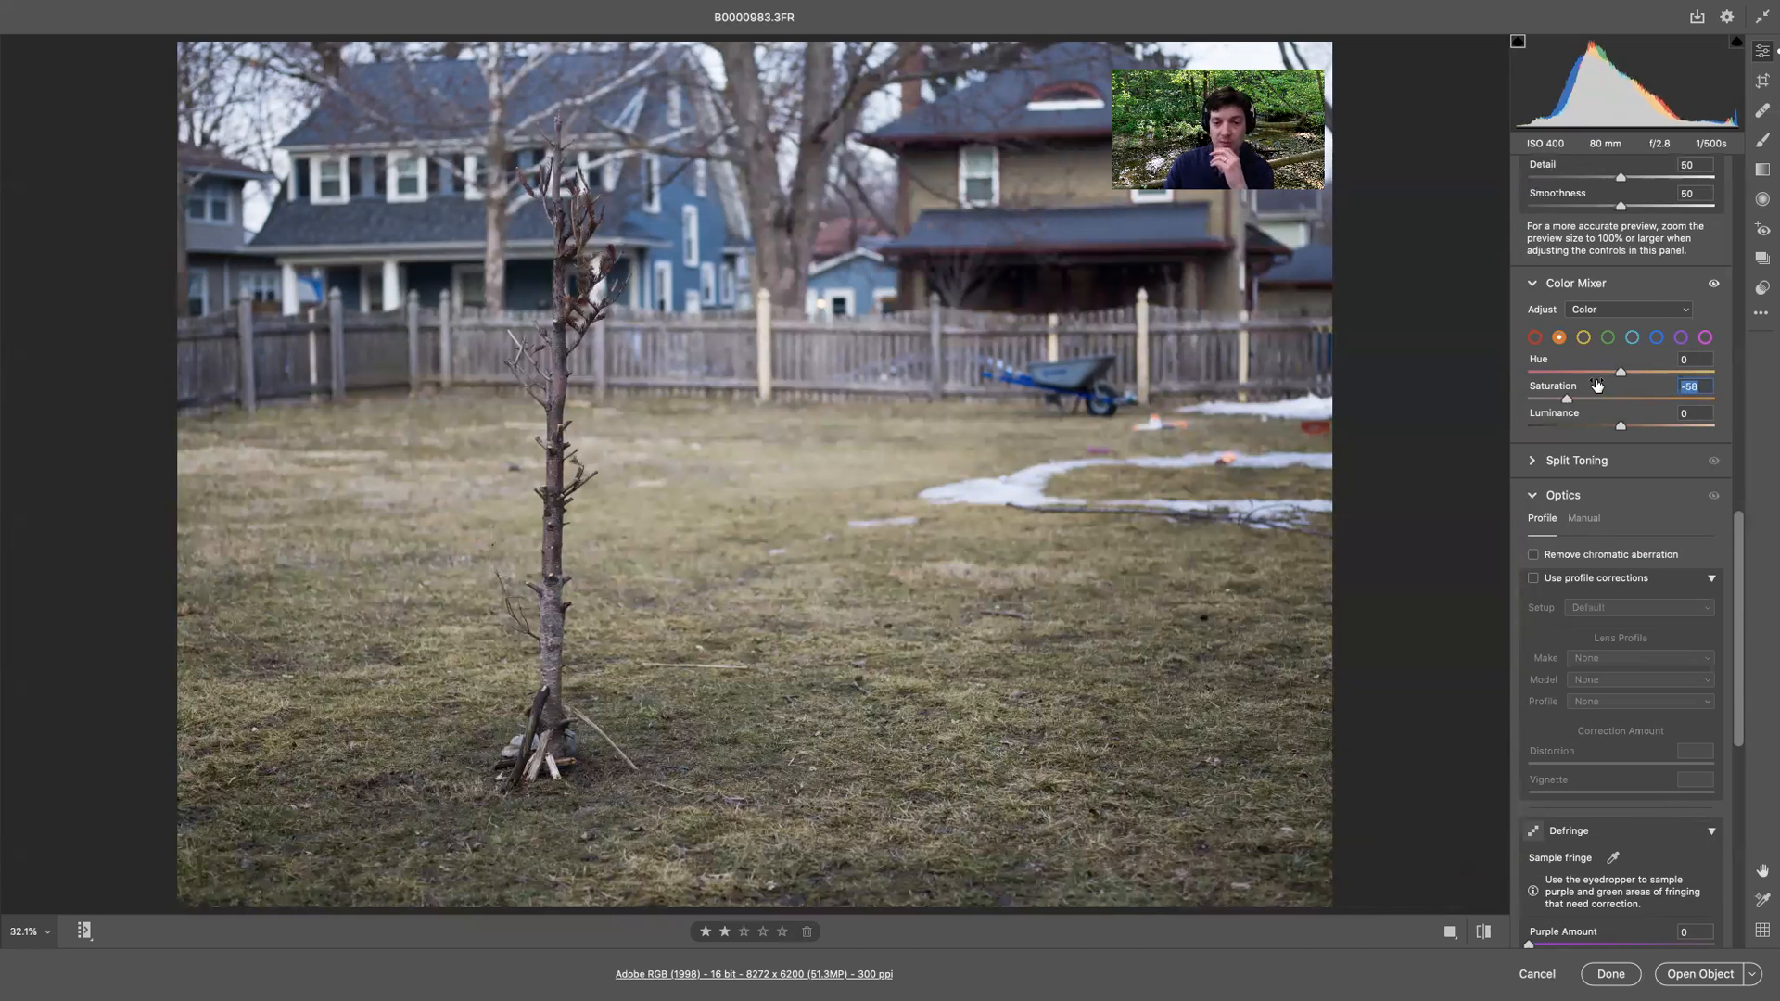
# - Shift the yellows' hue to +69 and lower their saturation to -14 in the Color Mixer
pyautogui.click(1607, 338)
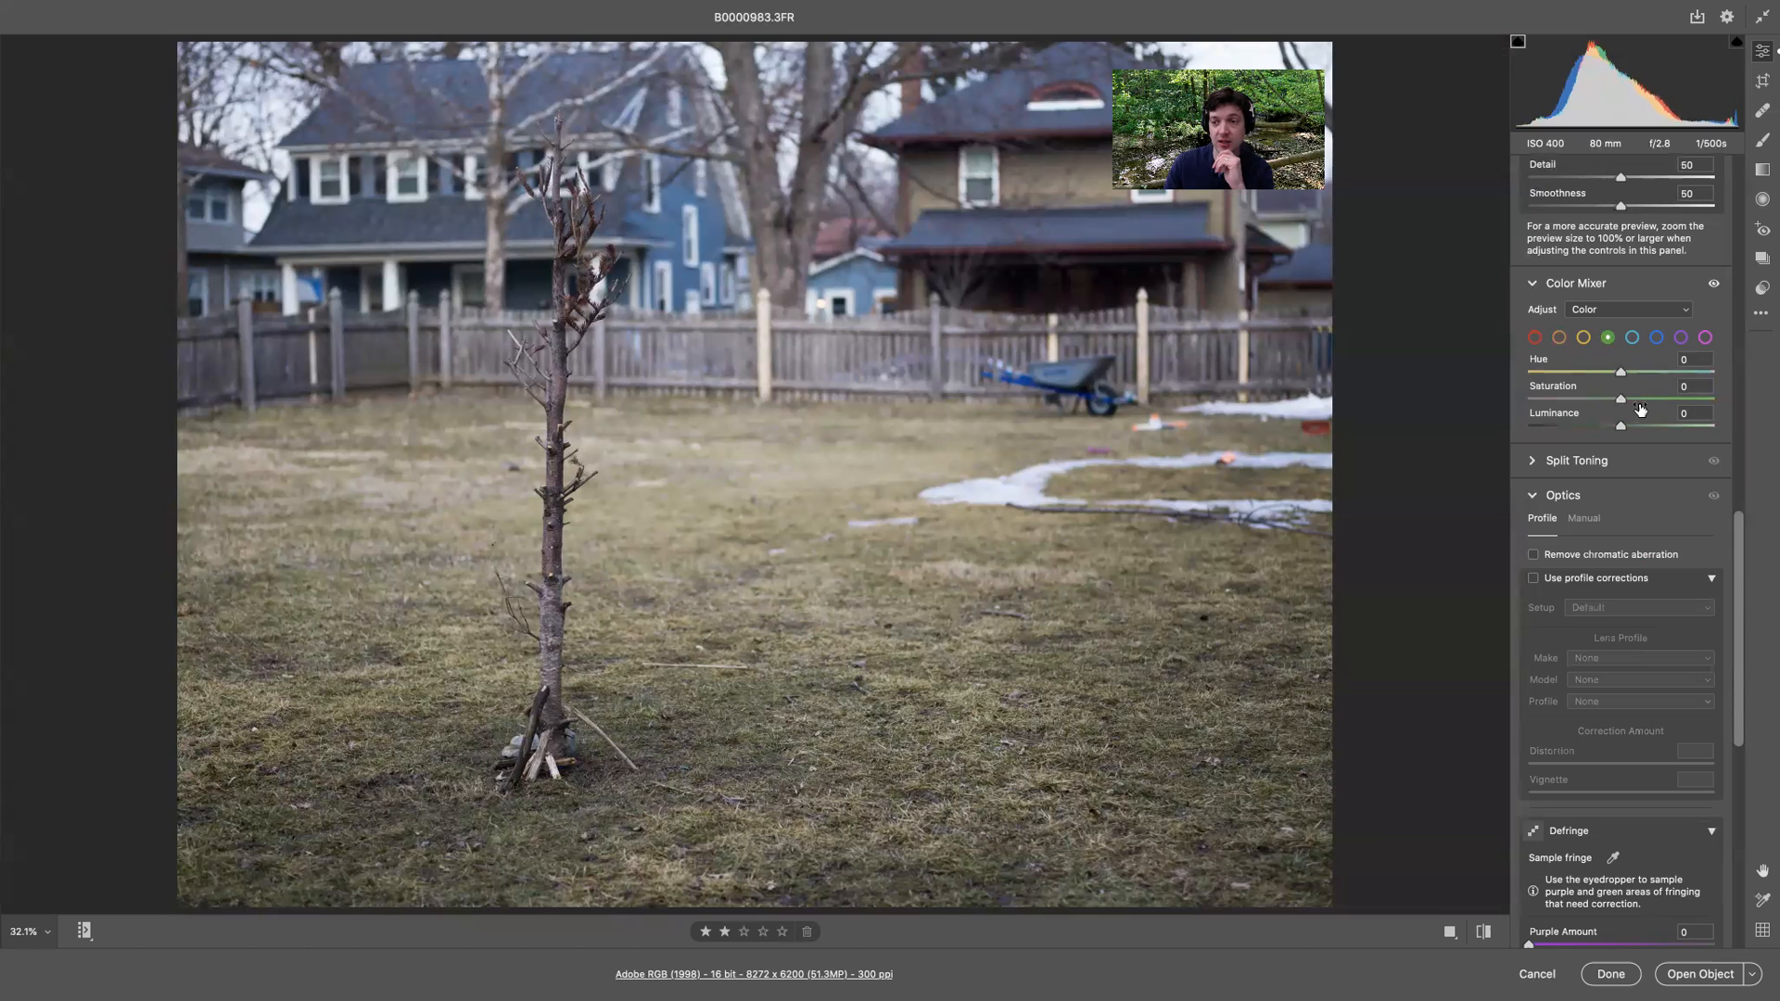
pyautogui.moveTo(1620, 401); pyautogui.dragTo(1683, 371)
pyautogui.click(1583, 338)
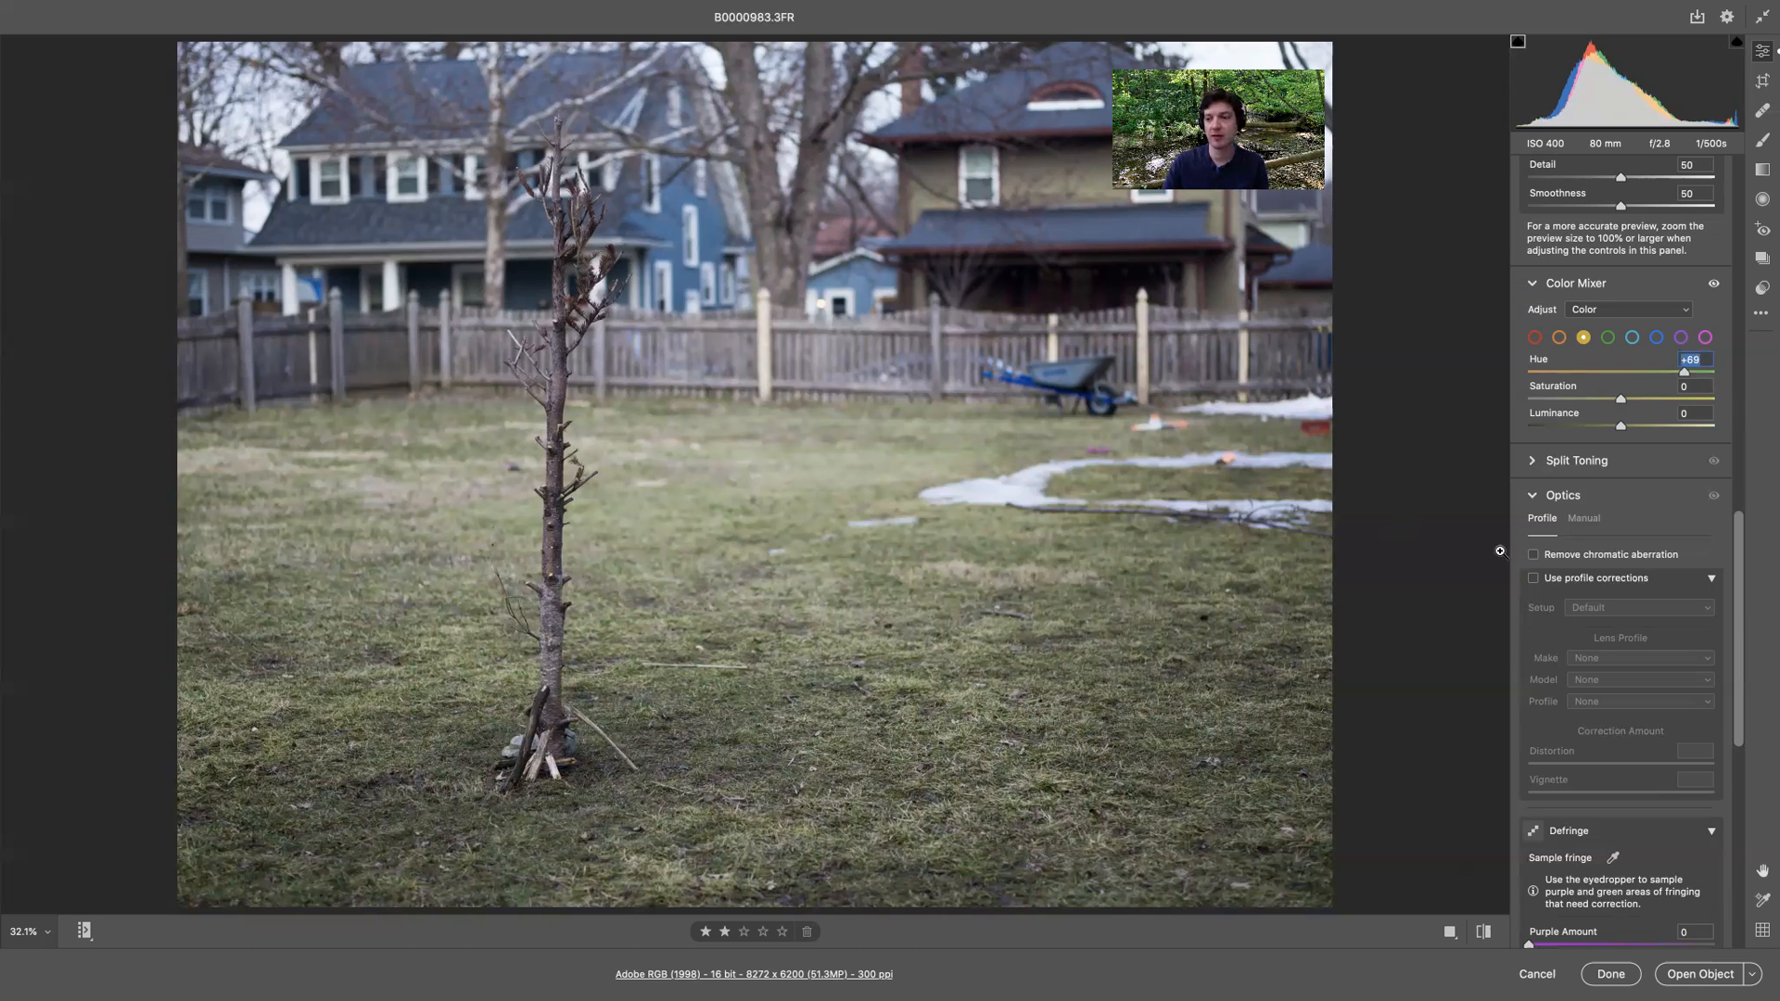
pyautogui.moveTo(1619, 398); pyautogui.dragTo(1608, 398)
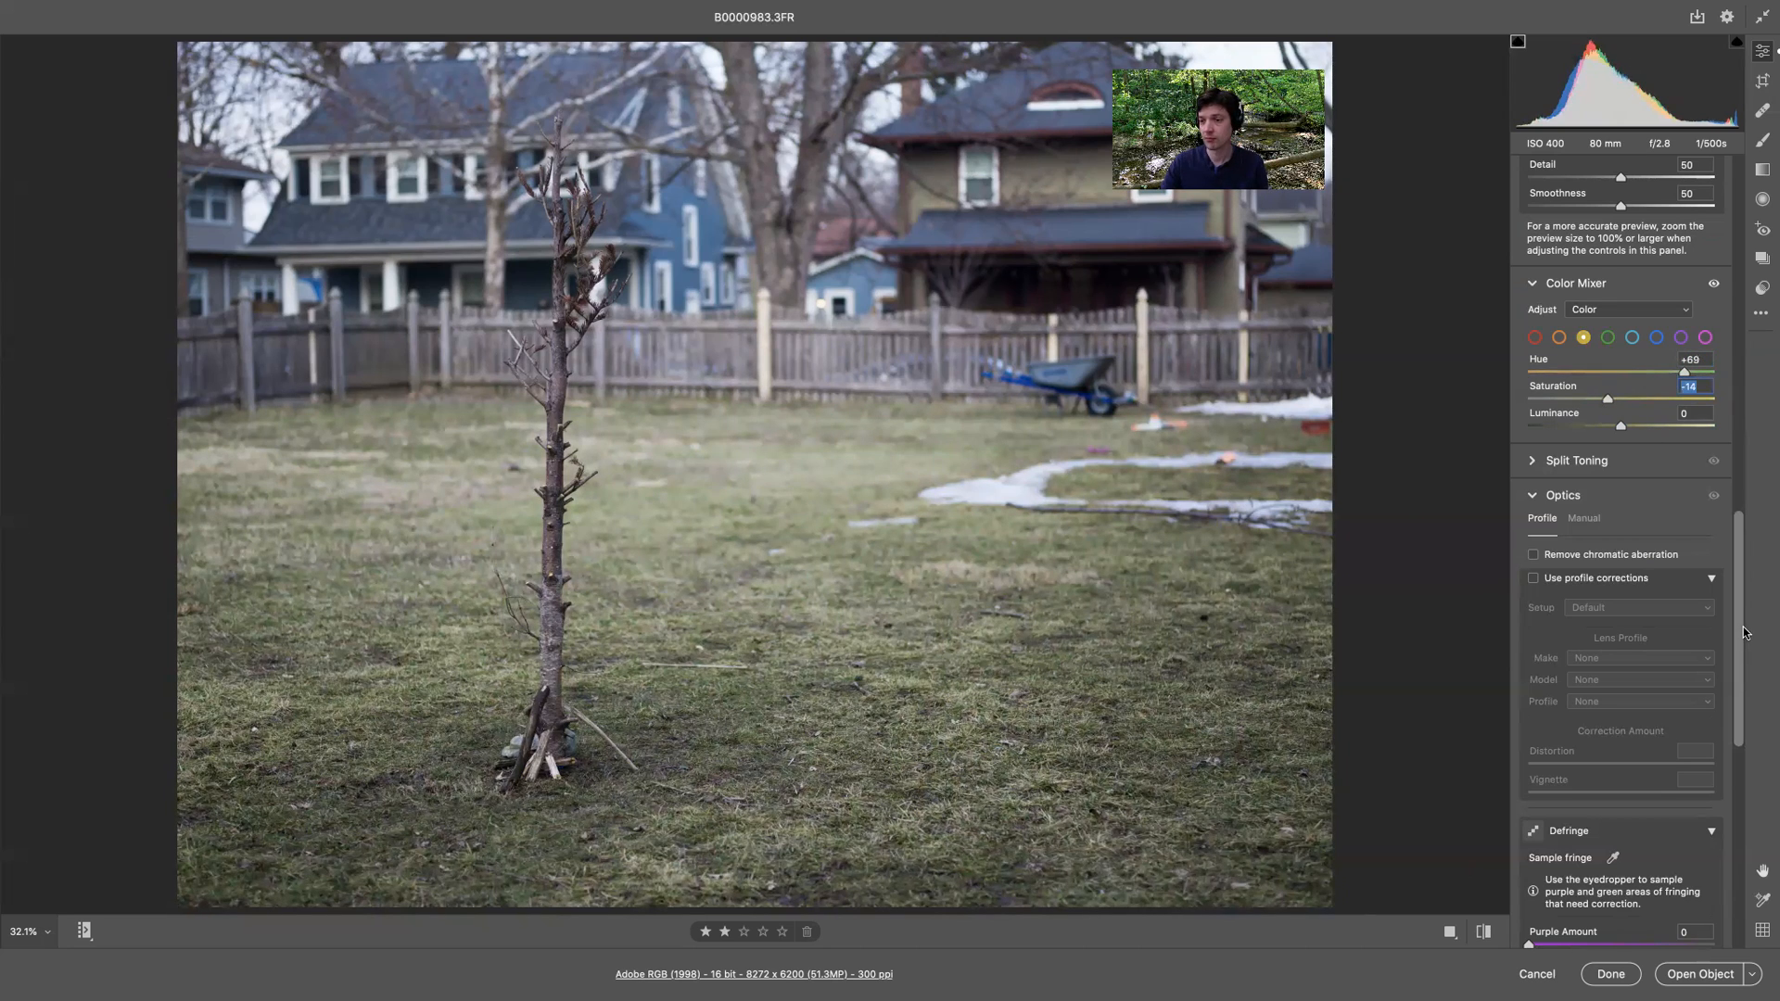
# - Examine the Split Toning controls for highlights, balance and shadows
pyautogui.scroll(-2, 1743, 633)
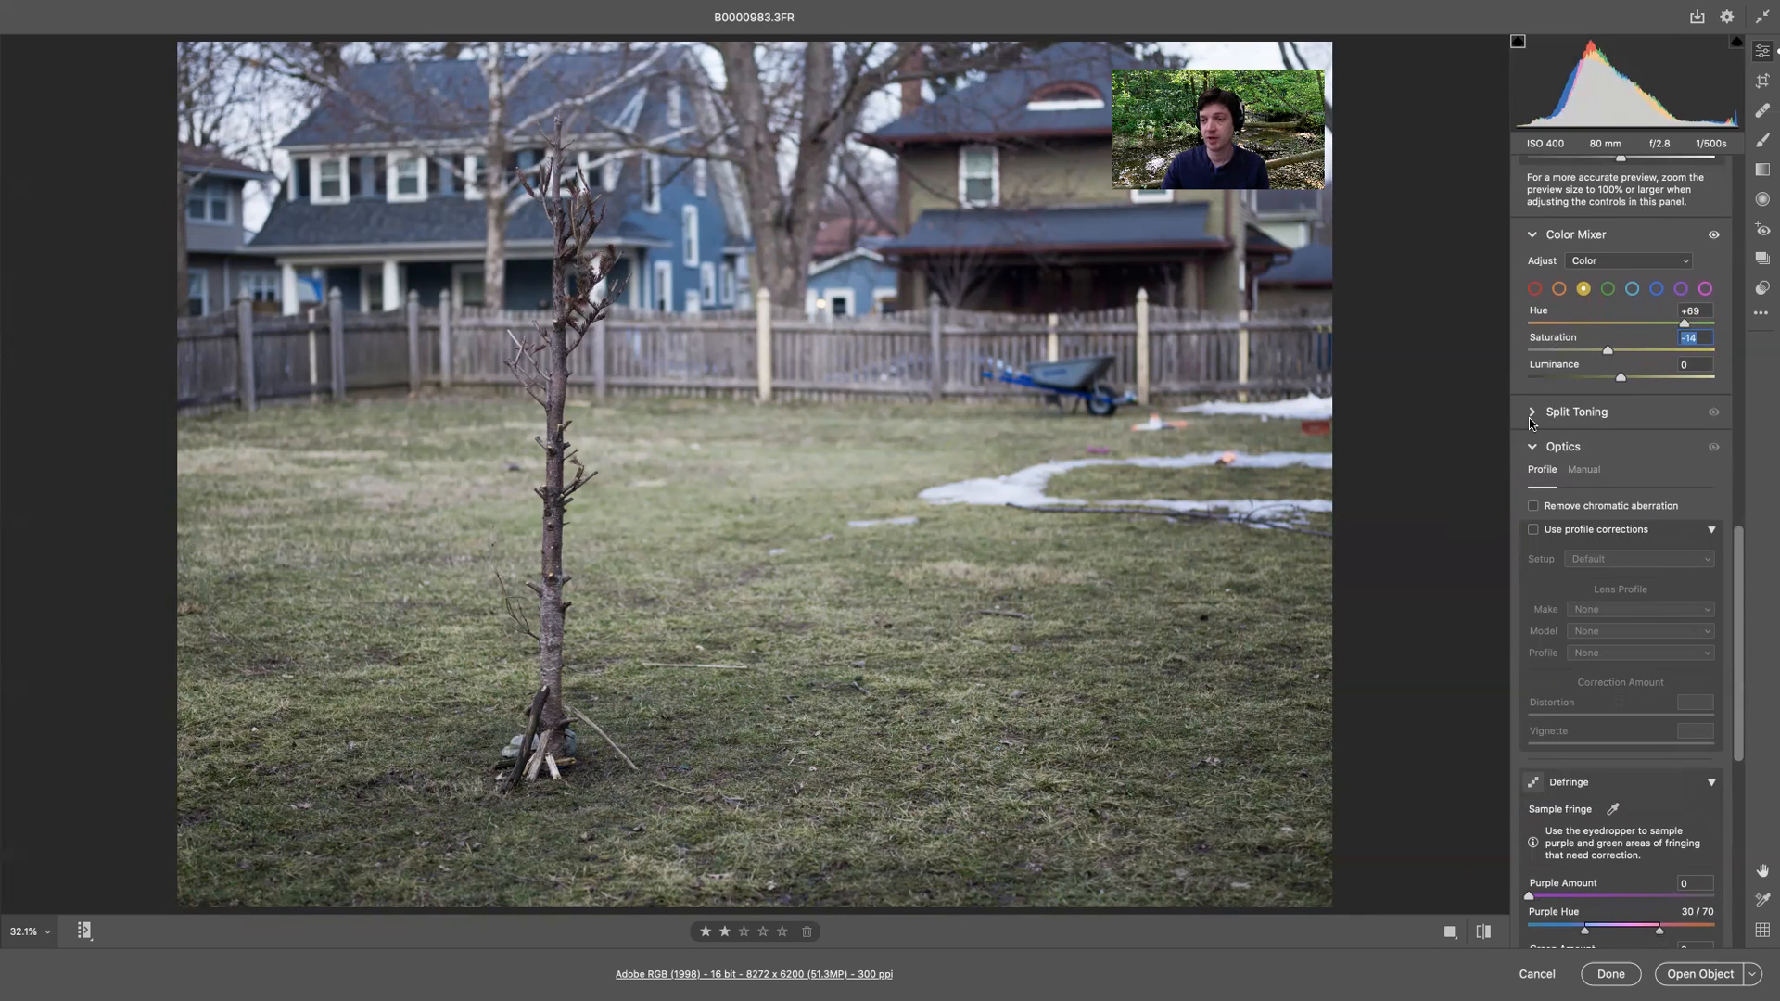
pyautogui.scroll(1, 1737, 624)
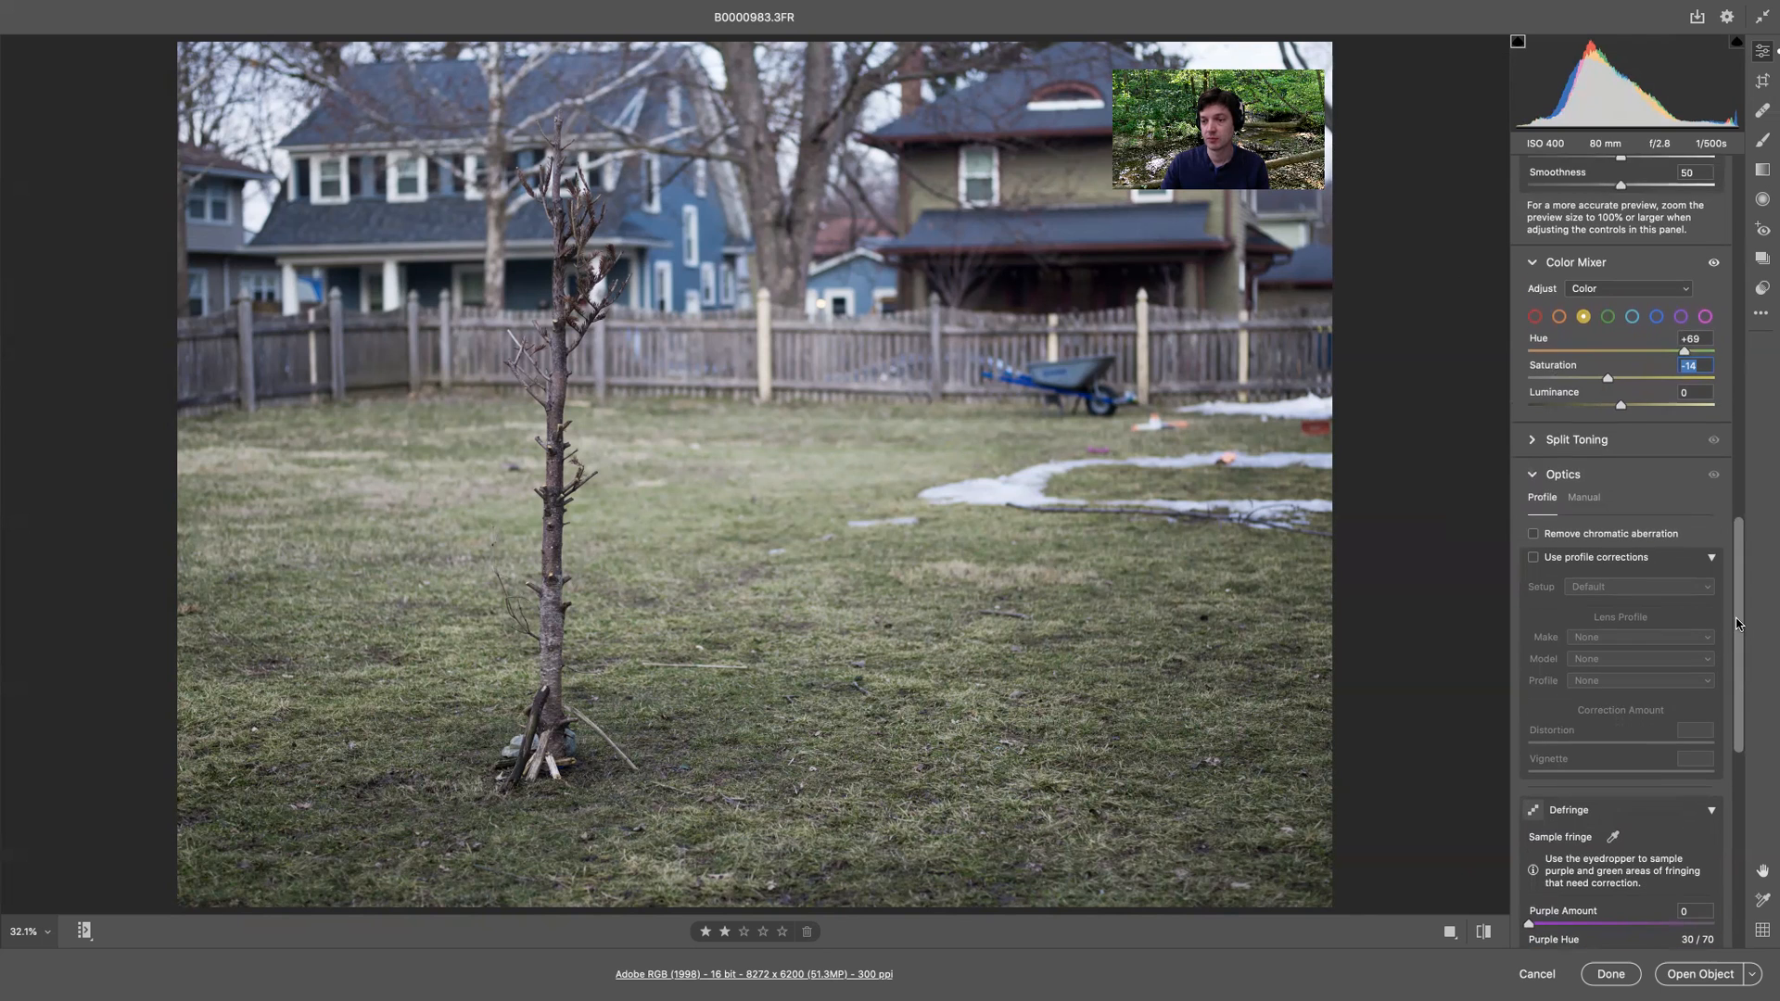
pyautogui.click(1530, 441)
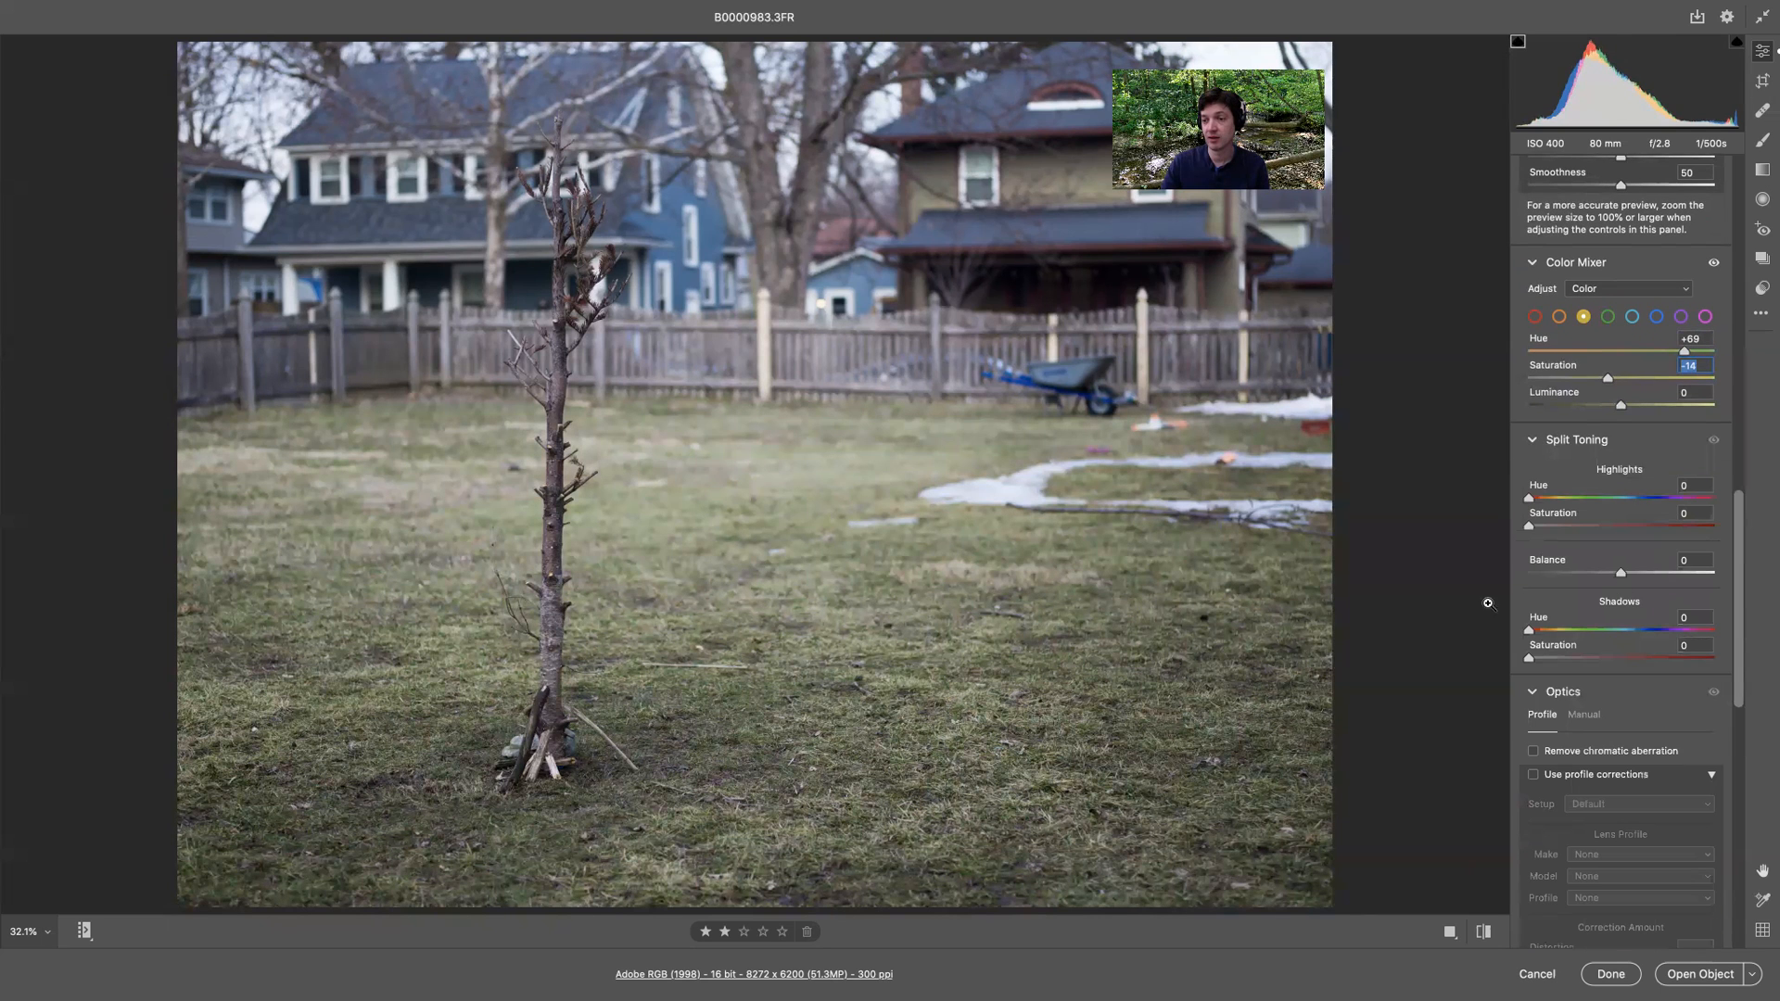
pyautogui.click(1531, 444)
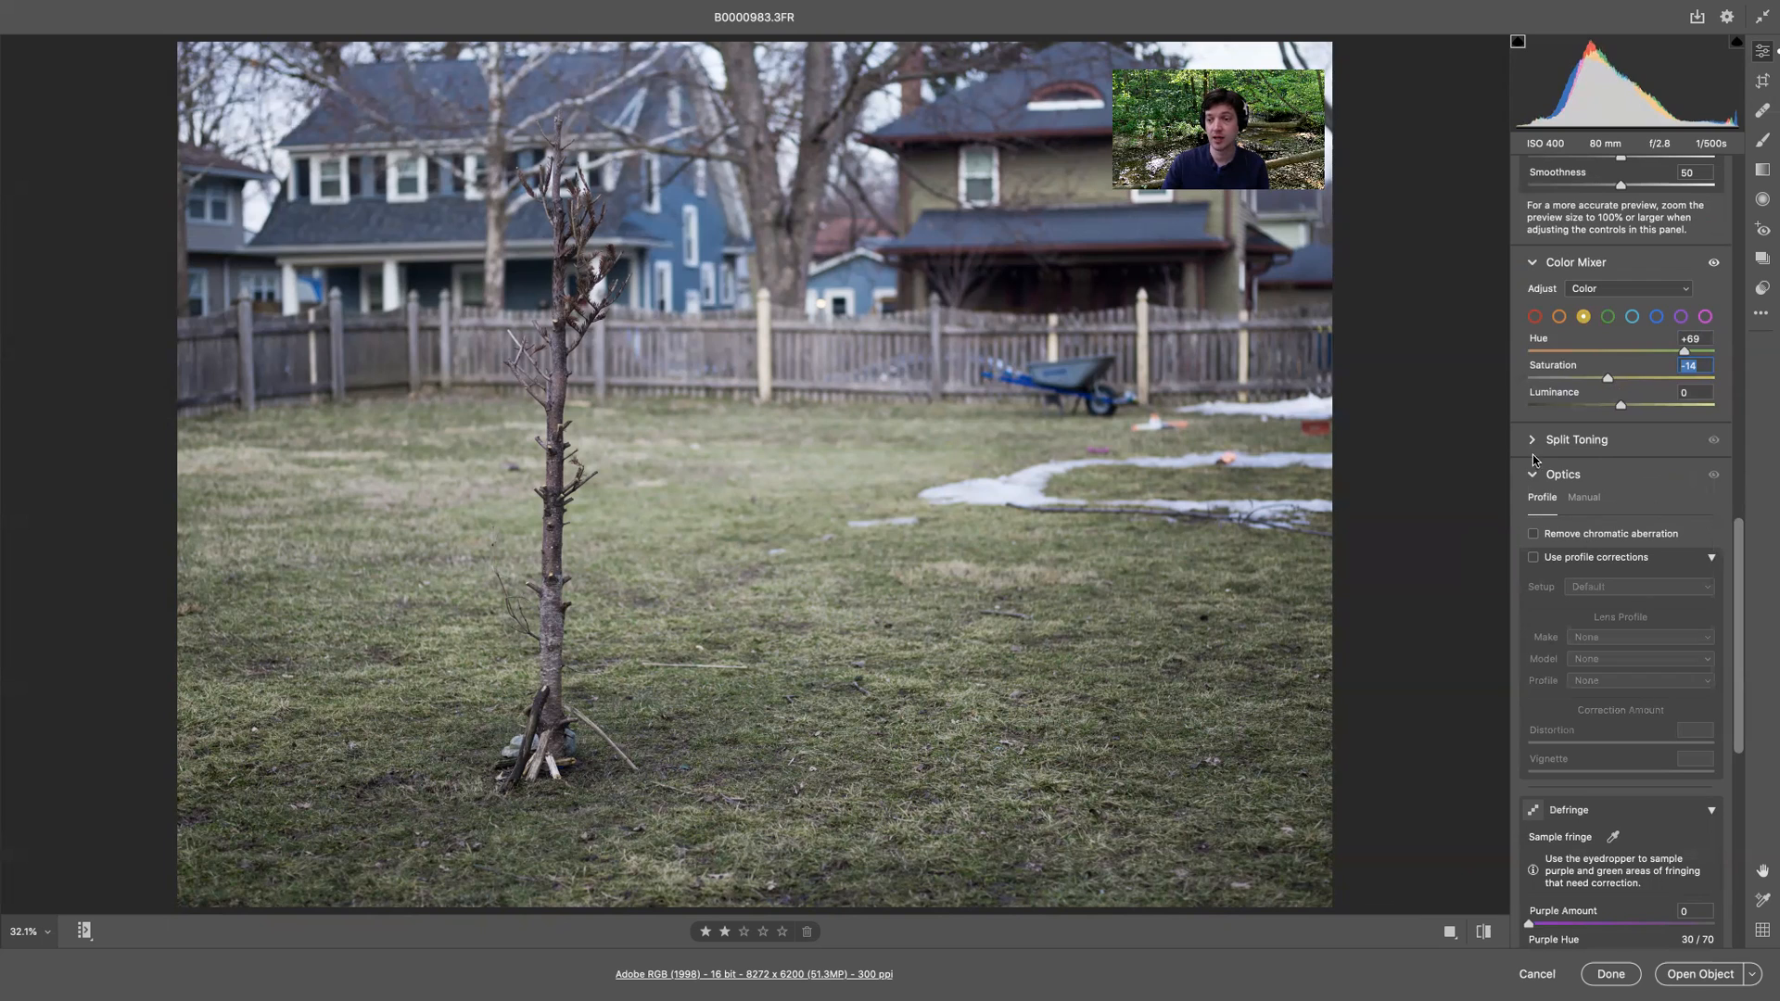
# - Enable lens profile corrections with the Custom setup and reduce the vignette correction amount to 39
pyautogui.click(1532, 560)
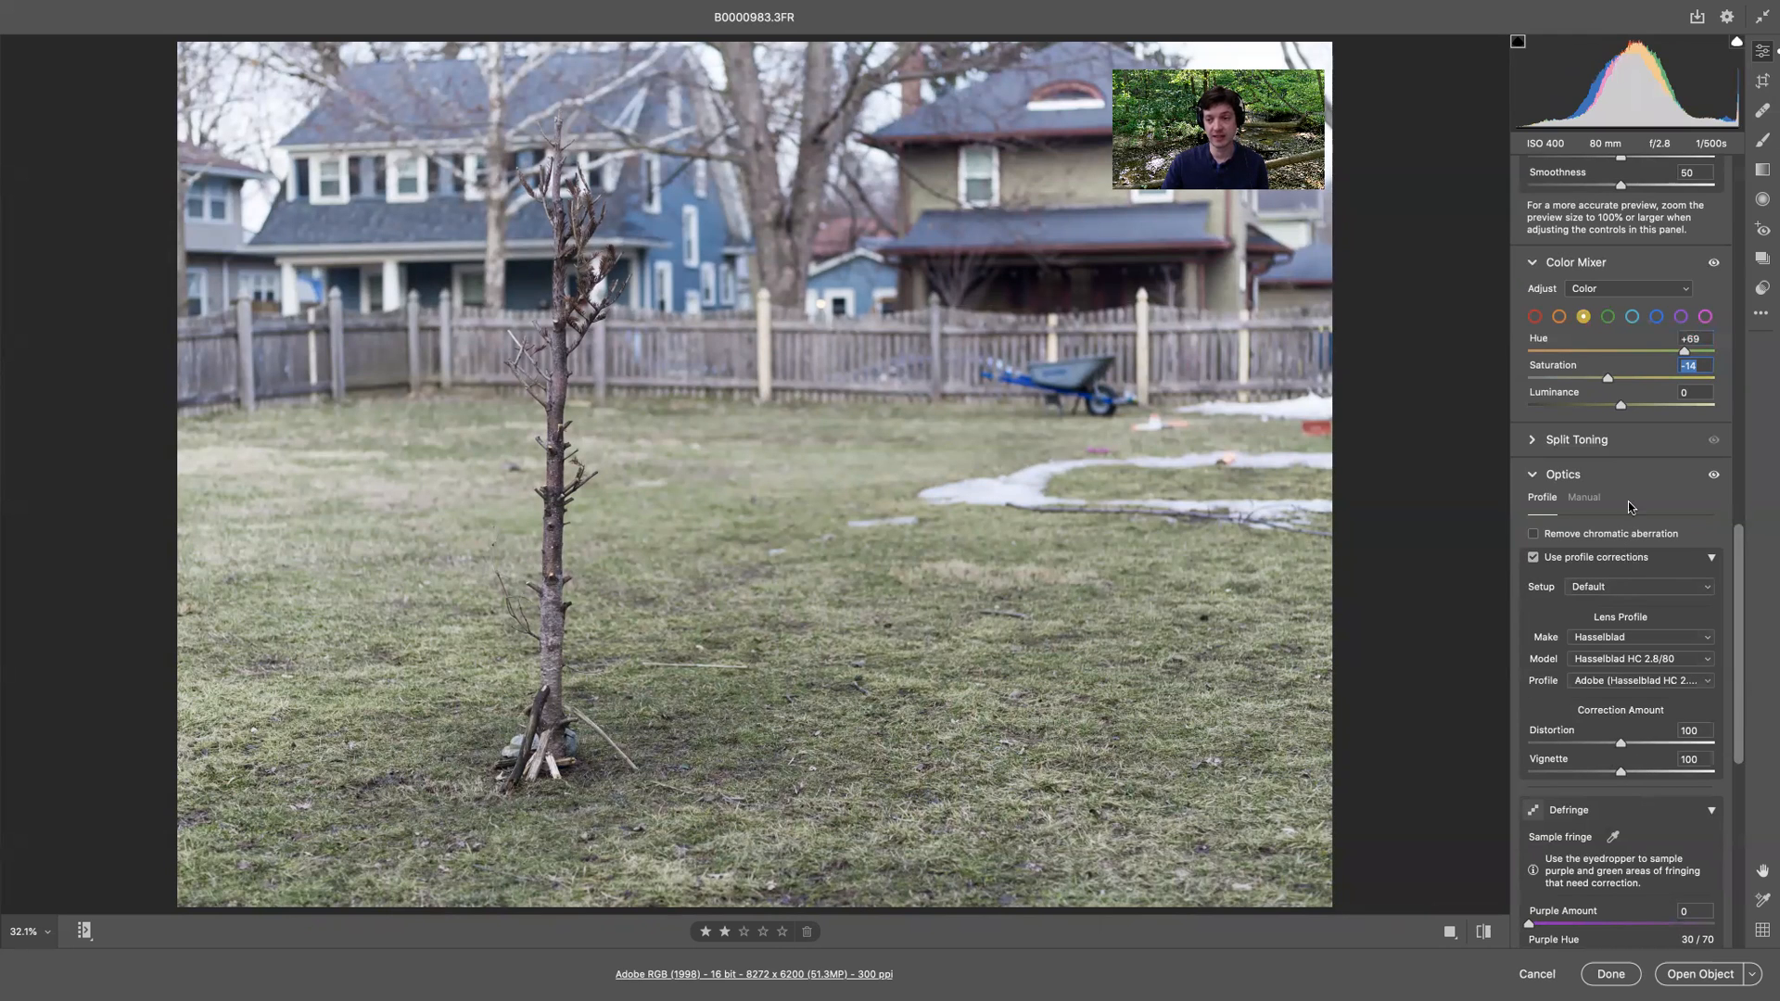
pyautogui.click(1644, 586)
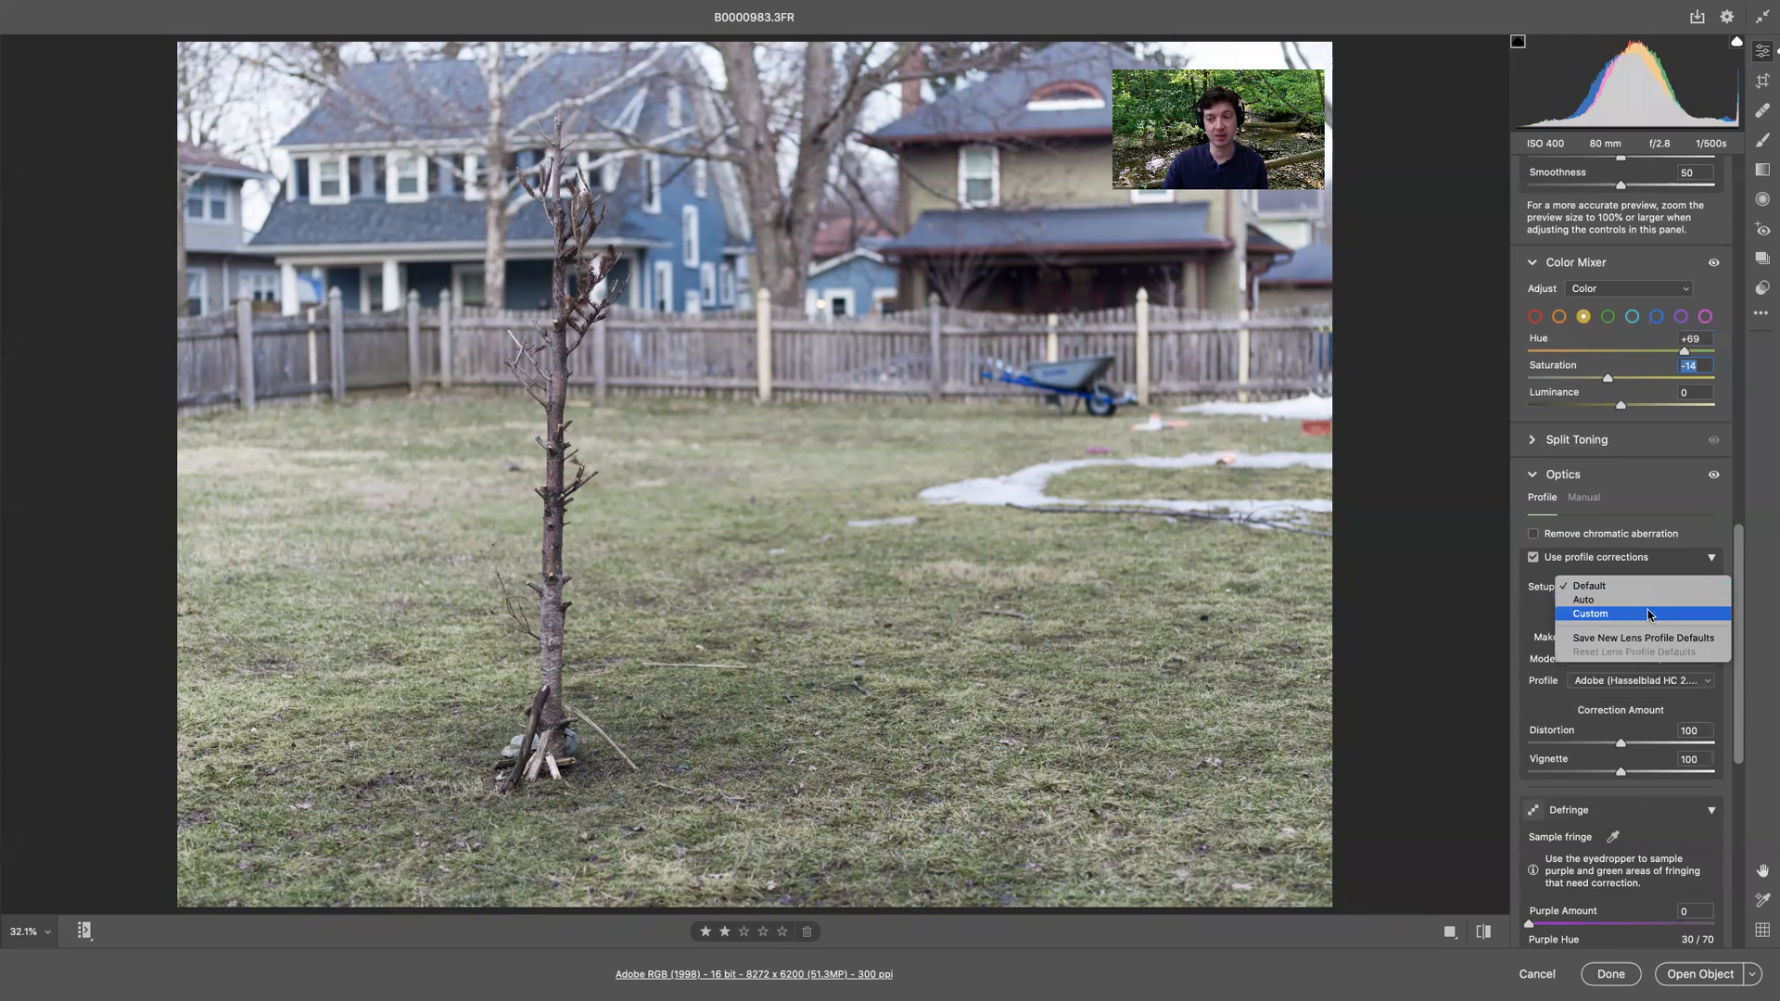
pyautogui.click(1632, 614)
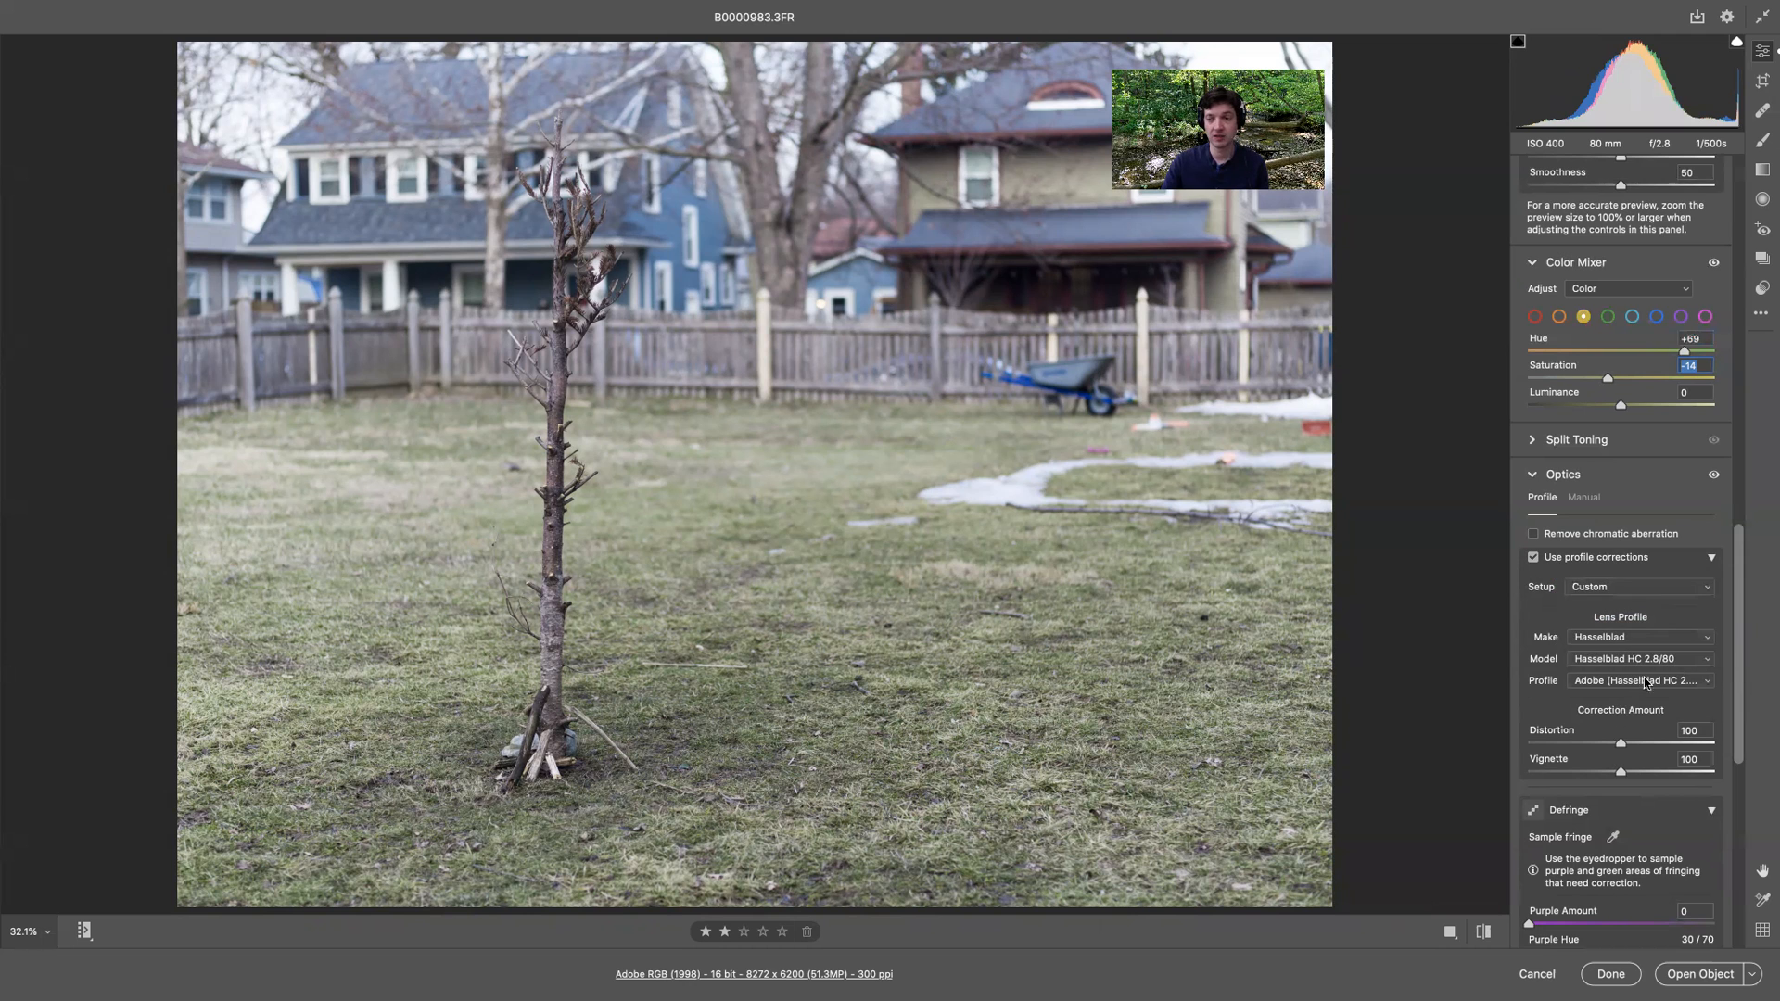
pyautogui.moveTo(1621, 775)
pyautogui.mouseDown()
pyautogui.moveTo(1553, 775)
pyautogui.moveTo(1623, 775)
pyautogui.mouseUp()
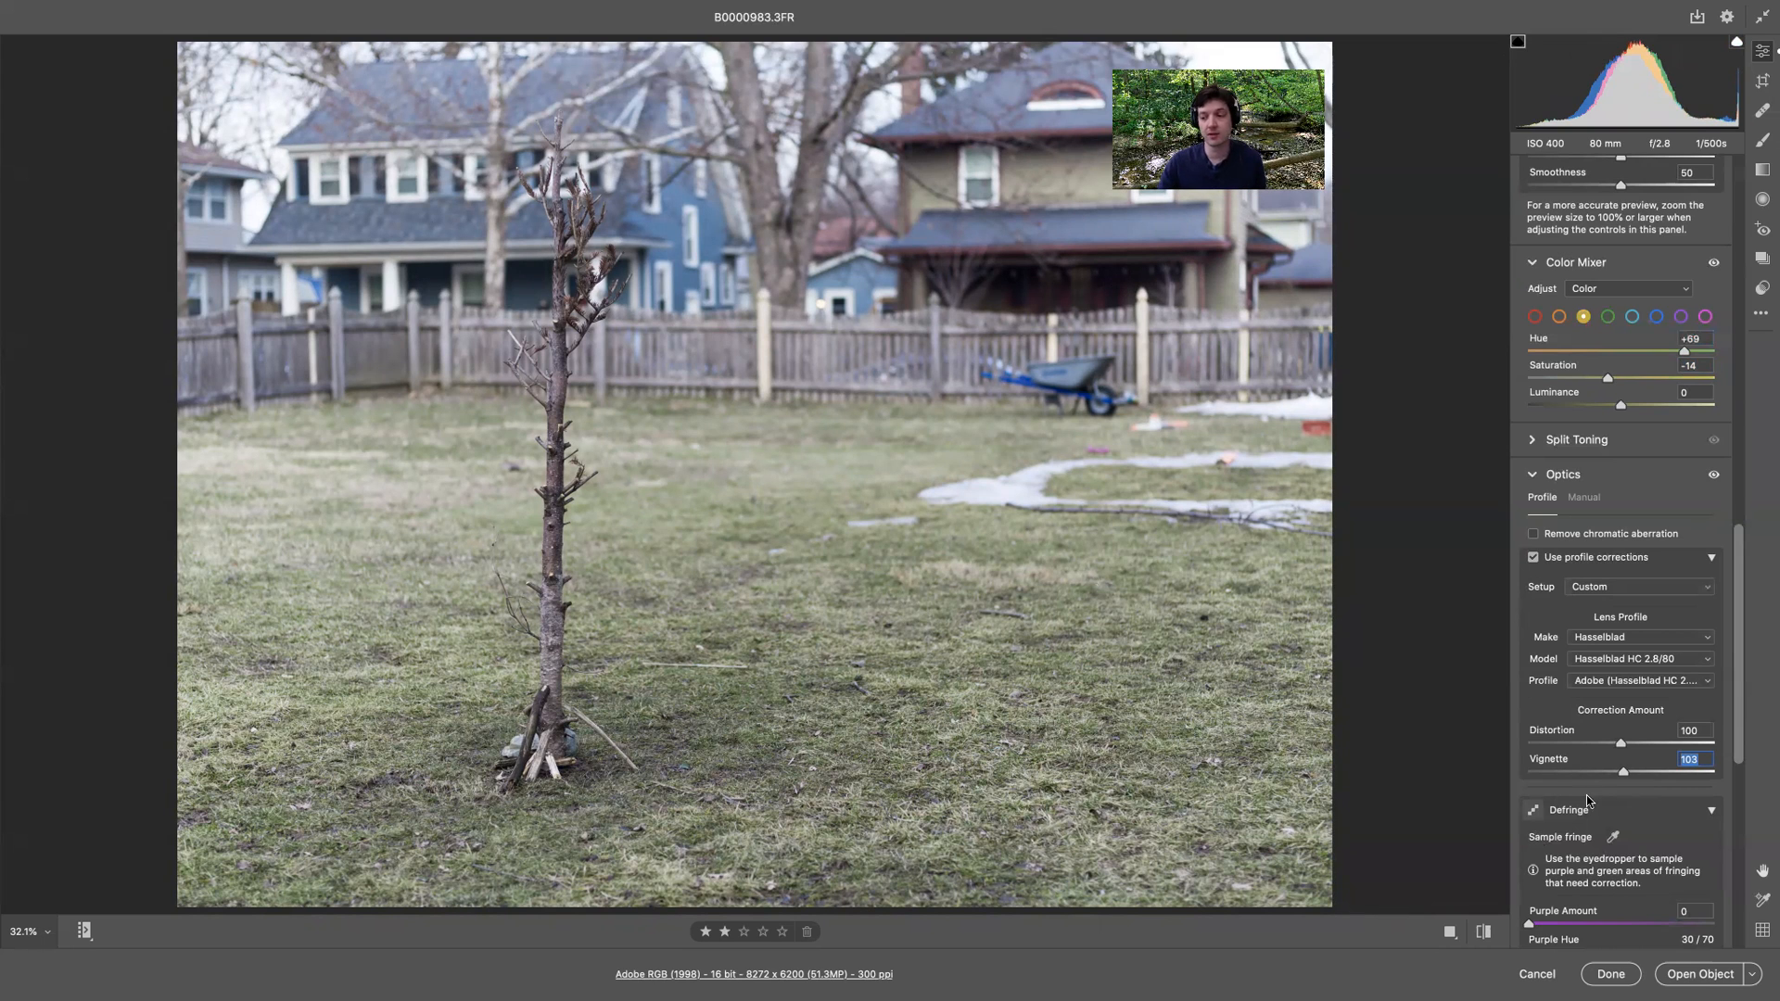
pyautogui.moveTo(1624, 774); pyautogui.dragTo(1565, 774)
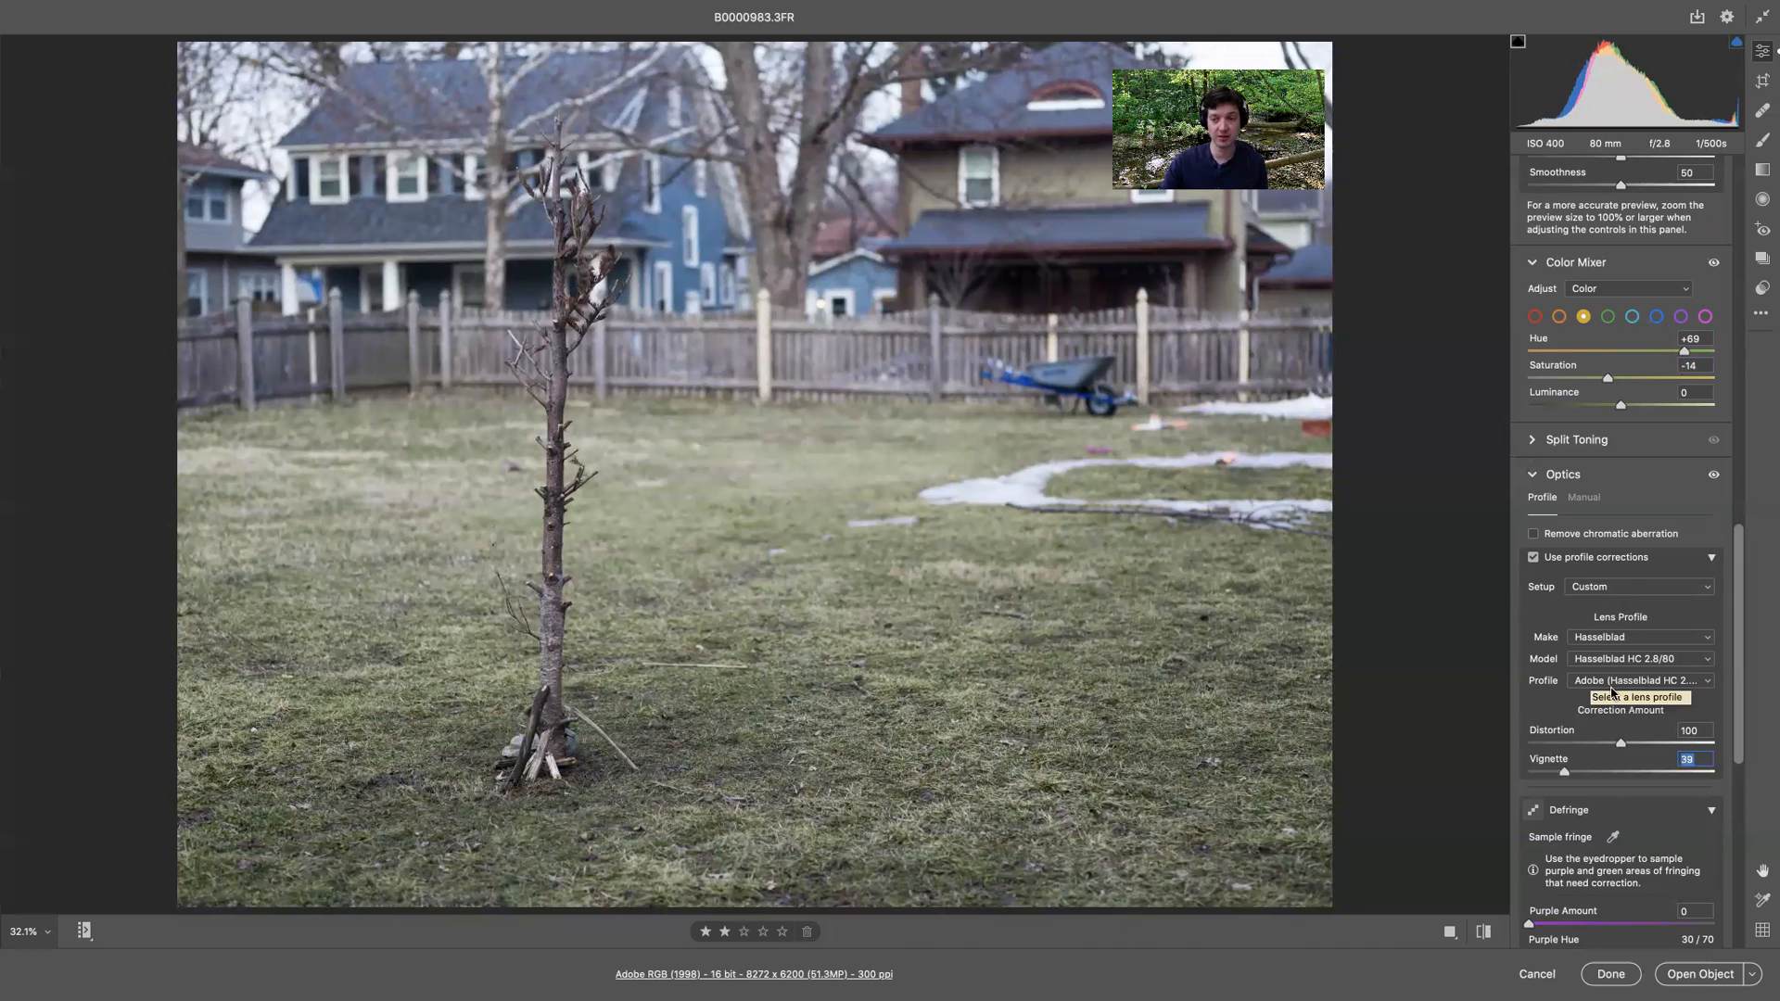
# - Apply an Effects vignetting of -19 and open the developed photo in Photoshop as a smart object
pyautogui.moveTo(1740, 725); pyautogui.dragTo(1730, 831)
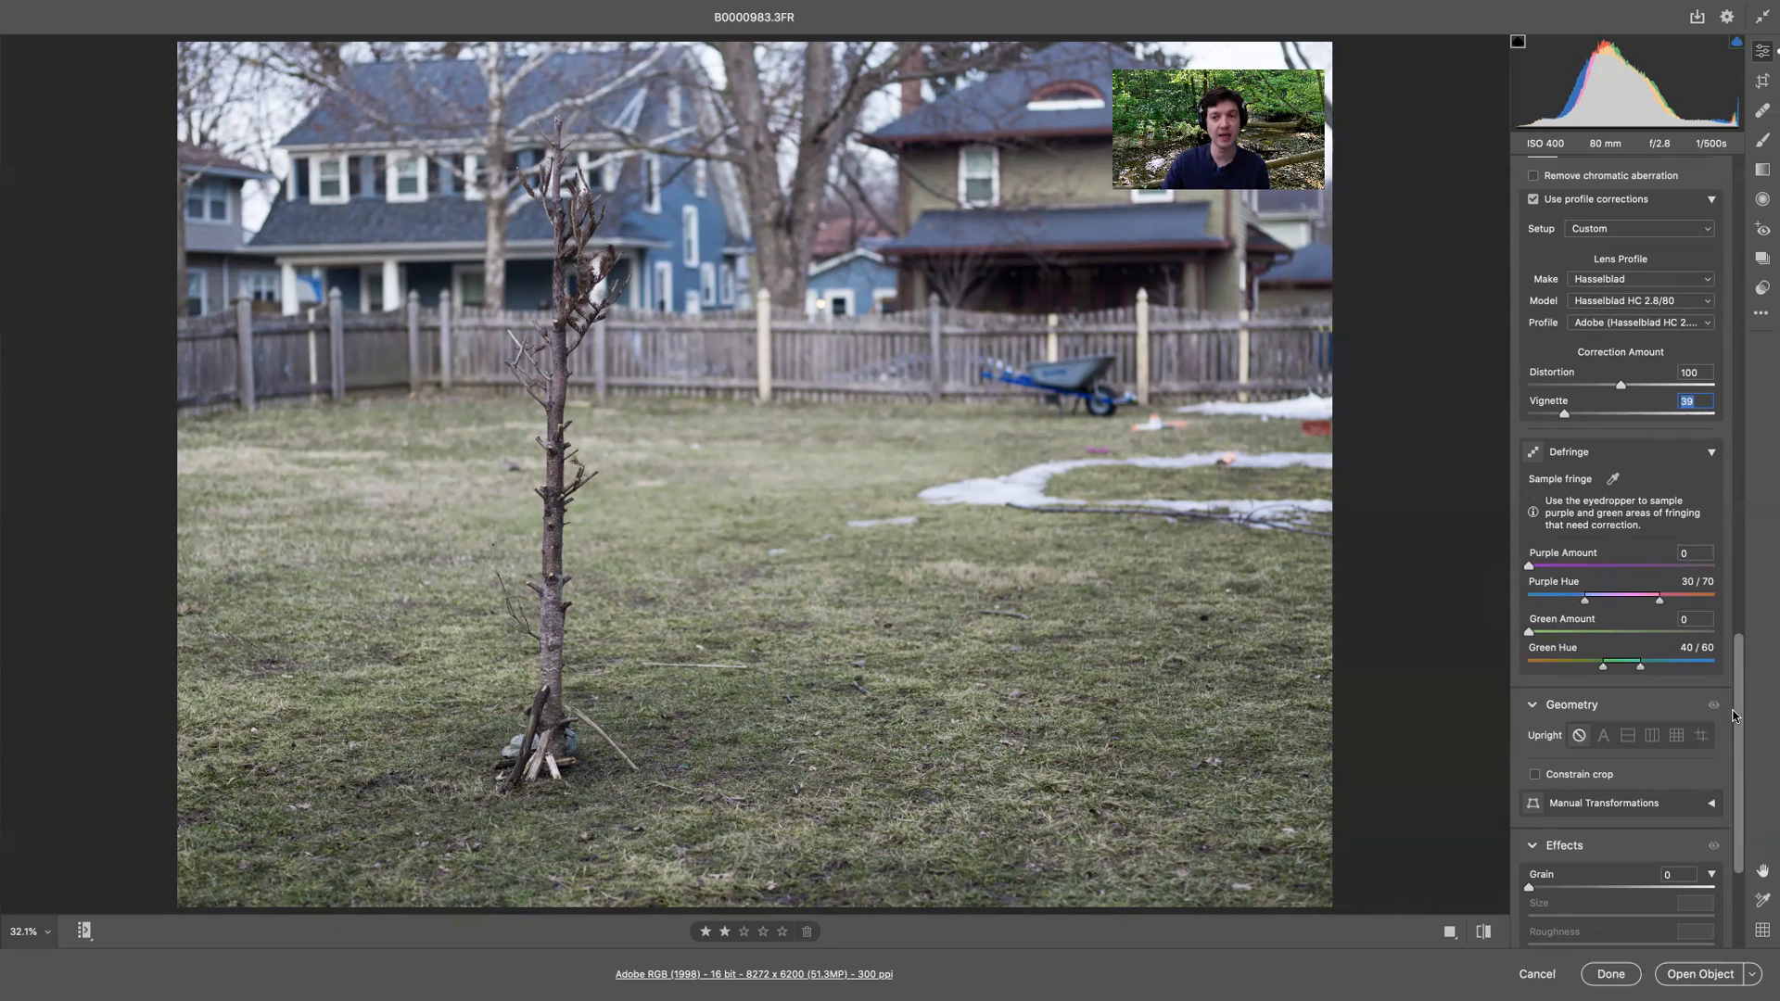
pyautogui.scroll(-5, 1737, 711)
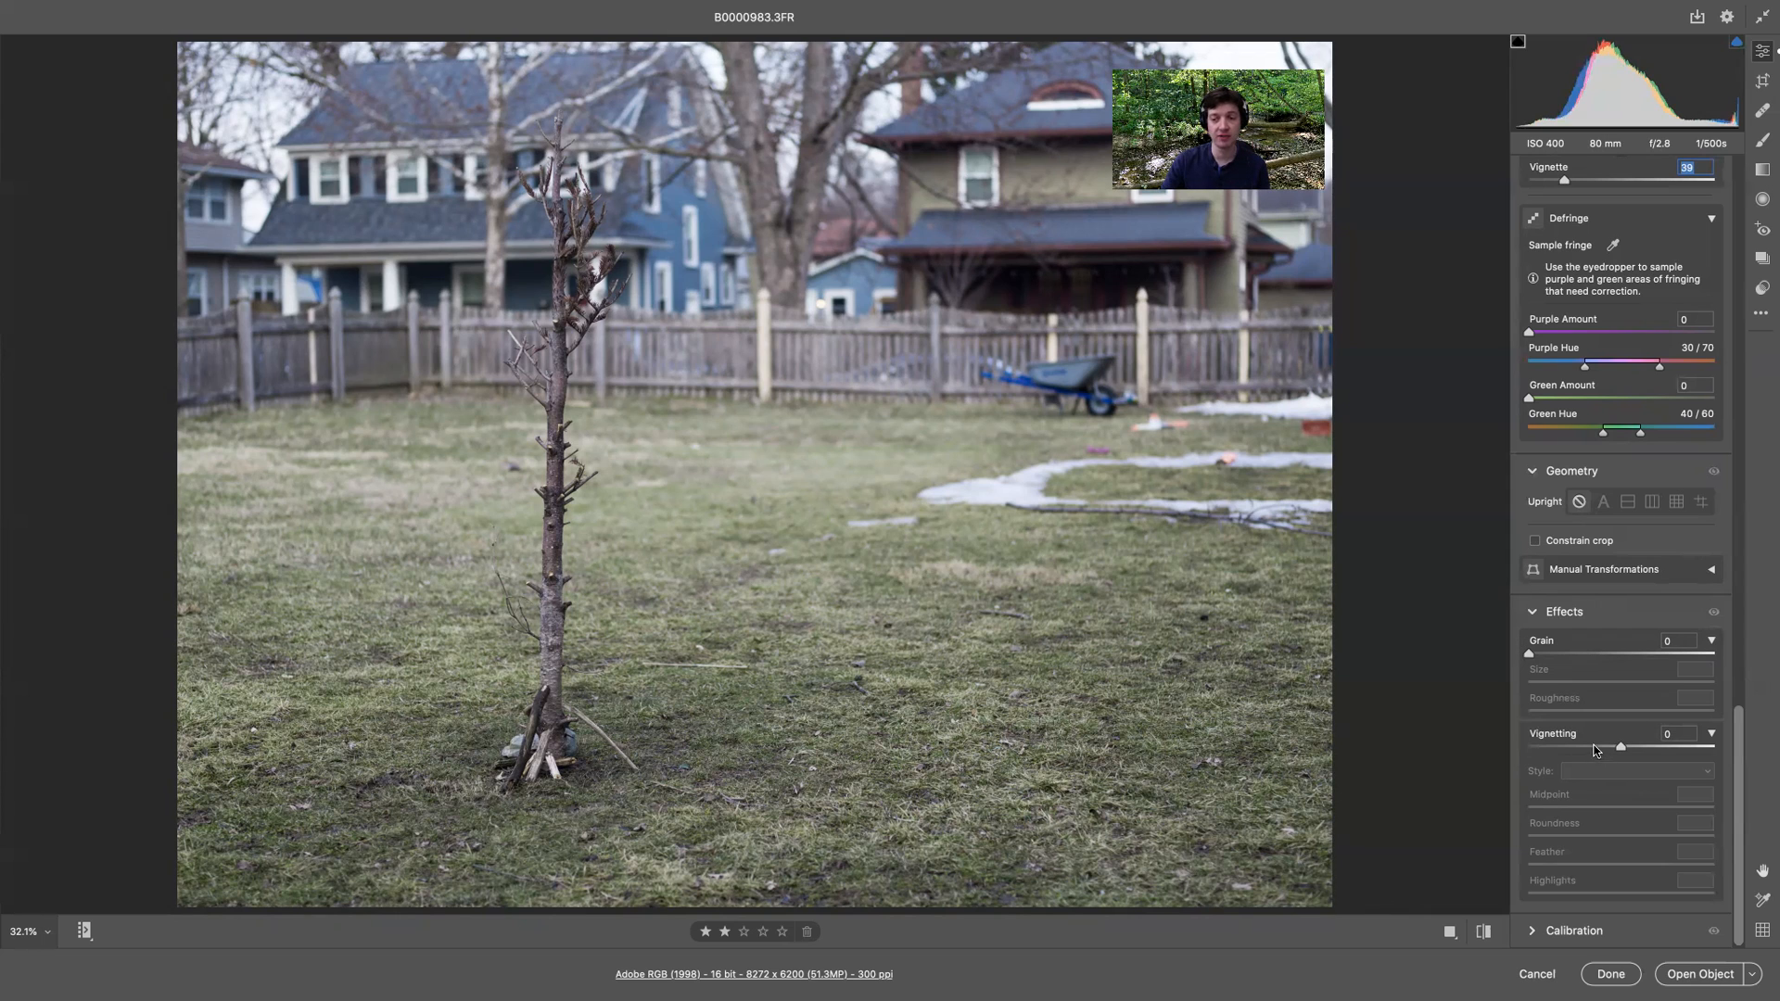
pyautogui.moveTo(1621, 748); pyautogui.dragTo(1603, 748)
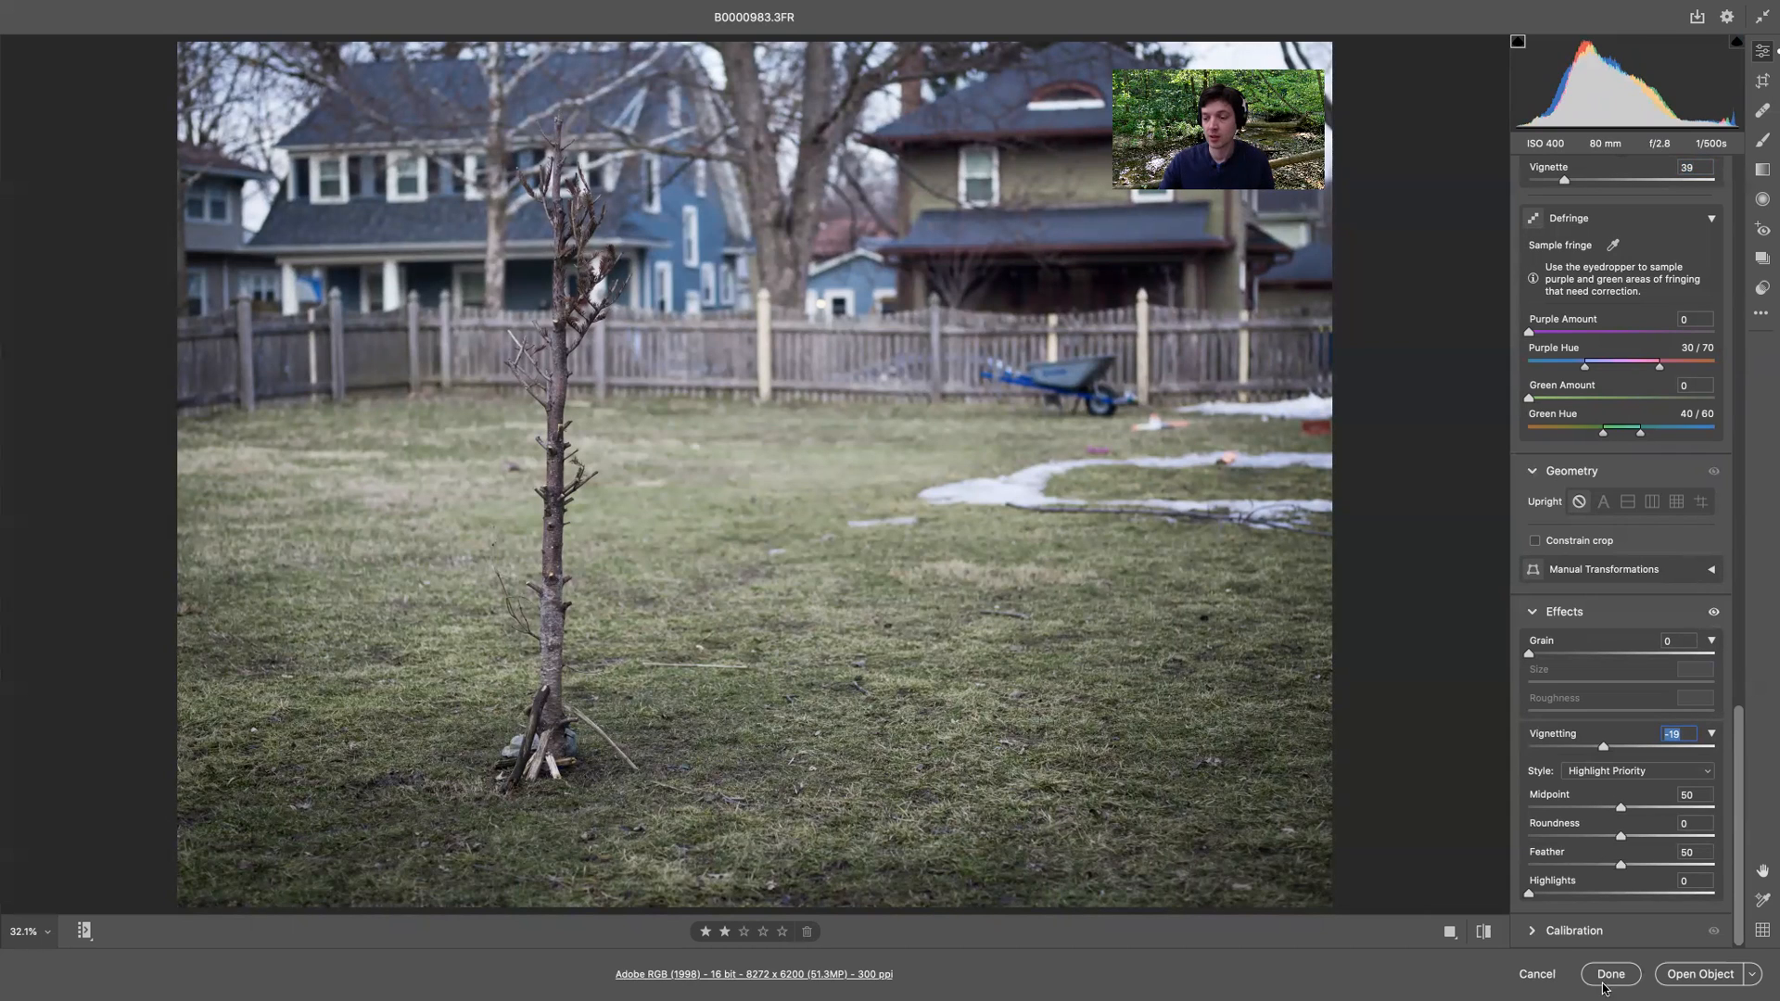
pyautogui.moveTo(1699, 978)
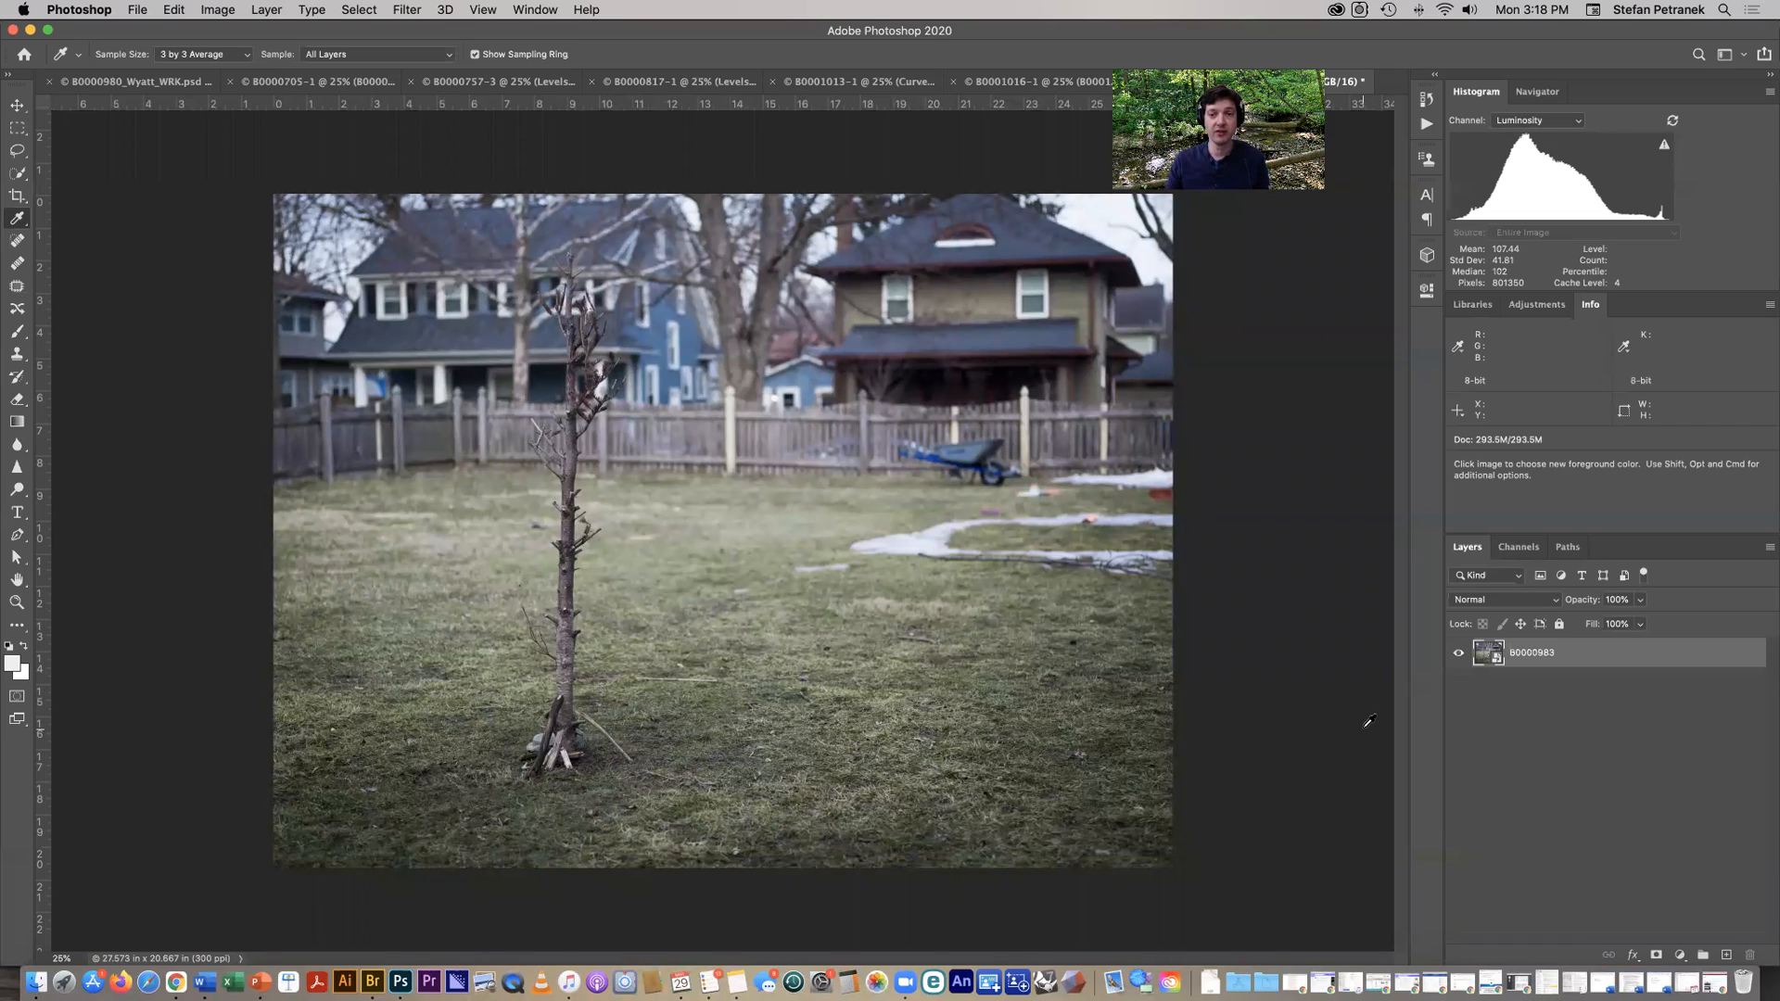
# - Add a Color Balance adjustment layer and shift its midtones toward red to +17, keeping yellow-blue at 0
pyautogui.click(1680, 955)
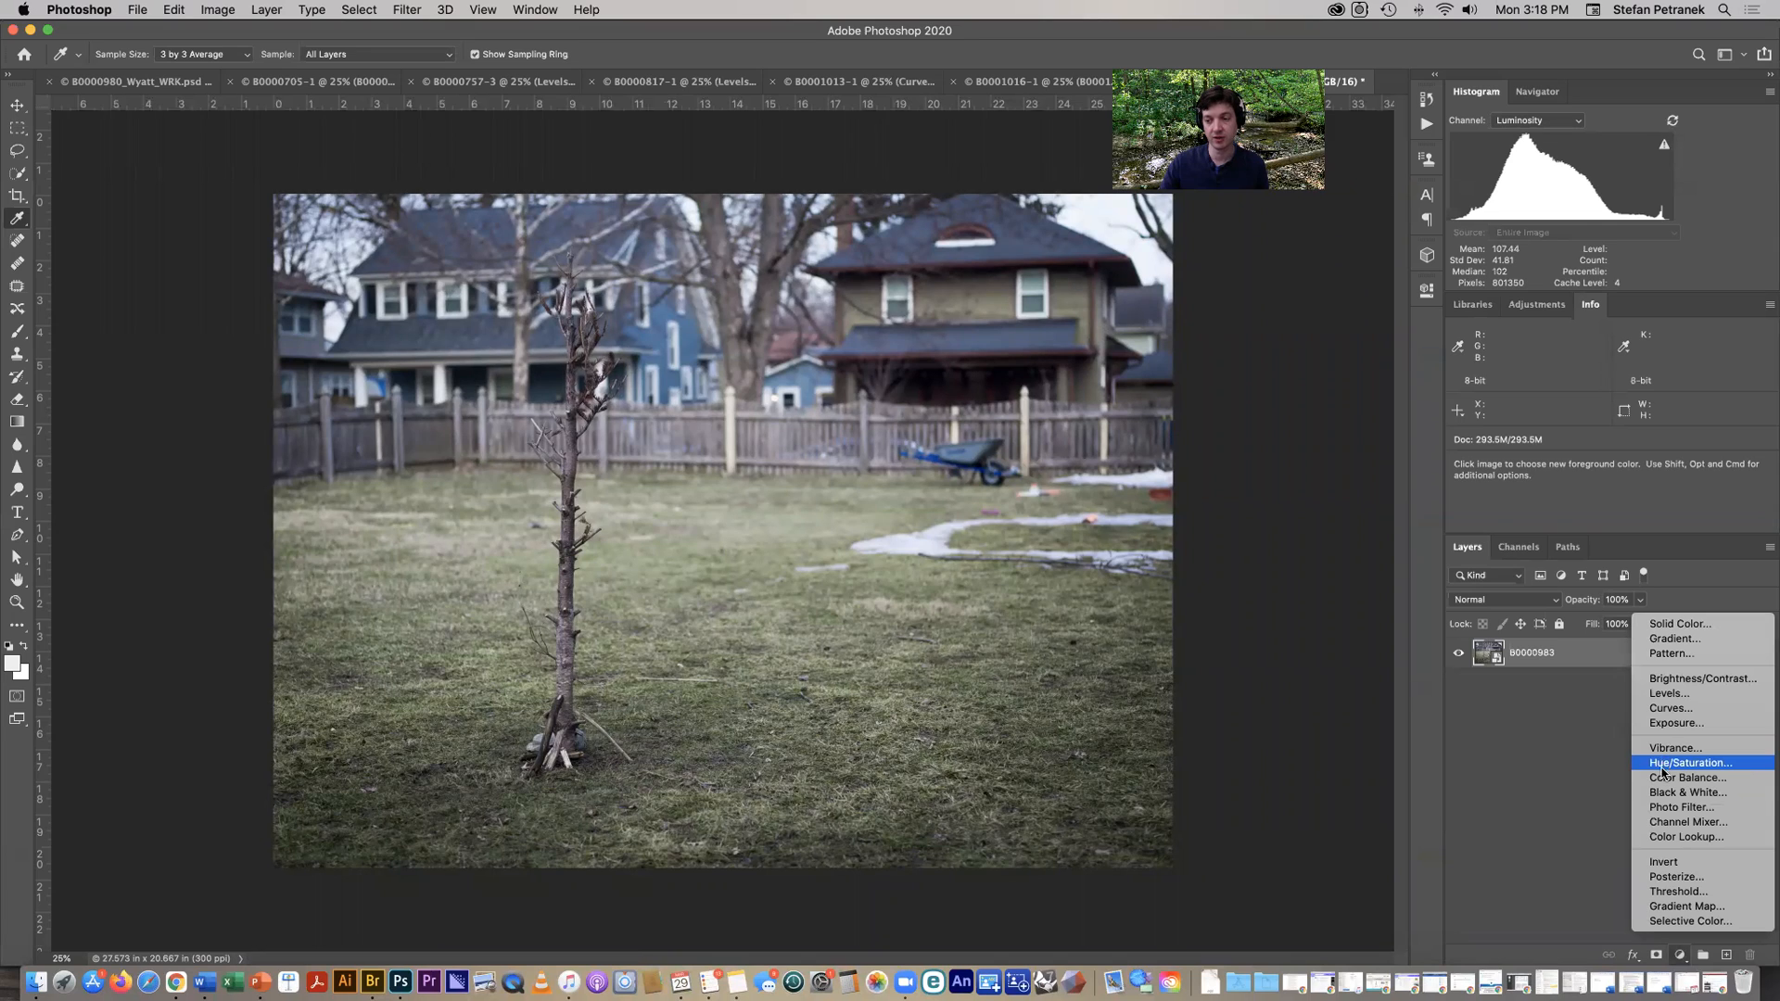
pyautogui.click(1666, 778)
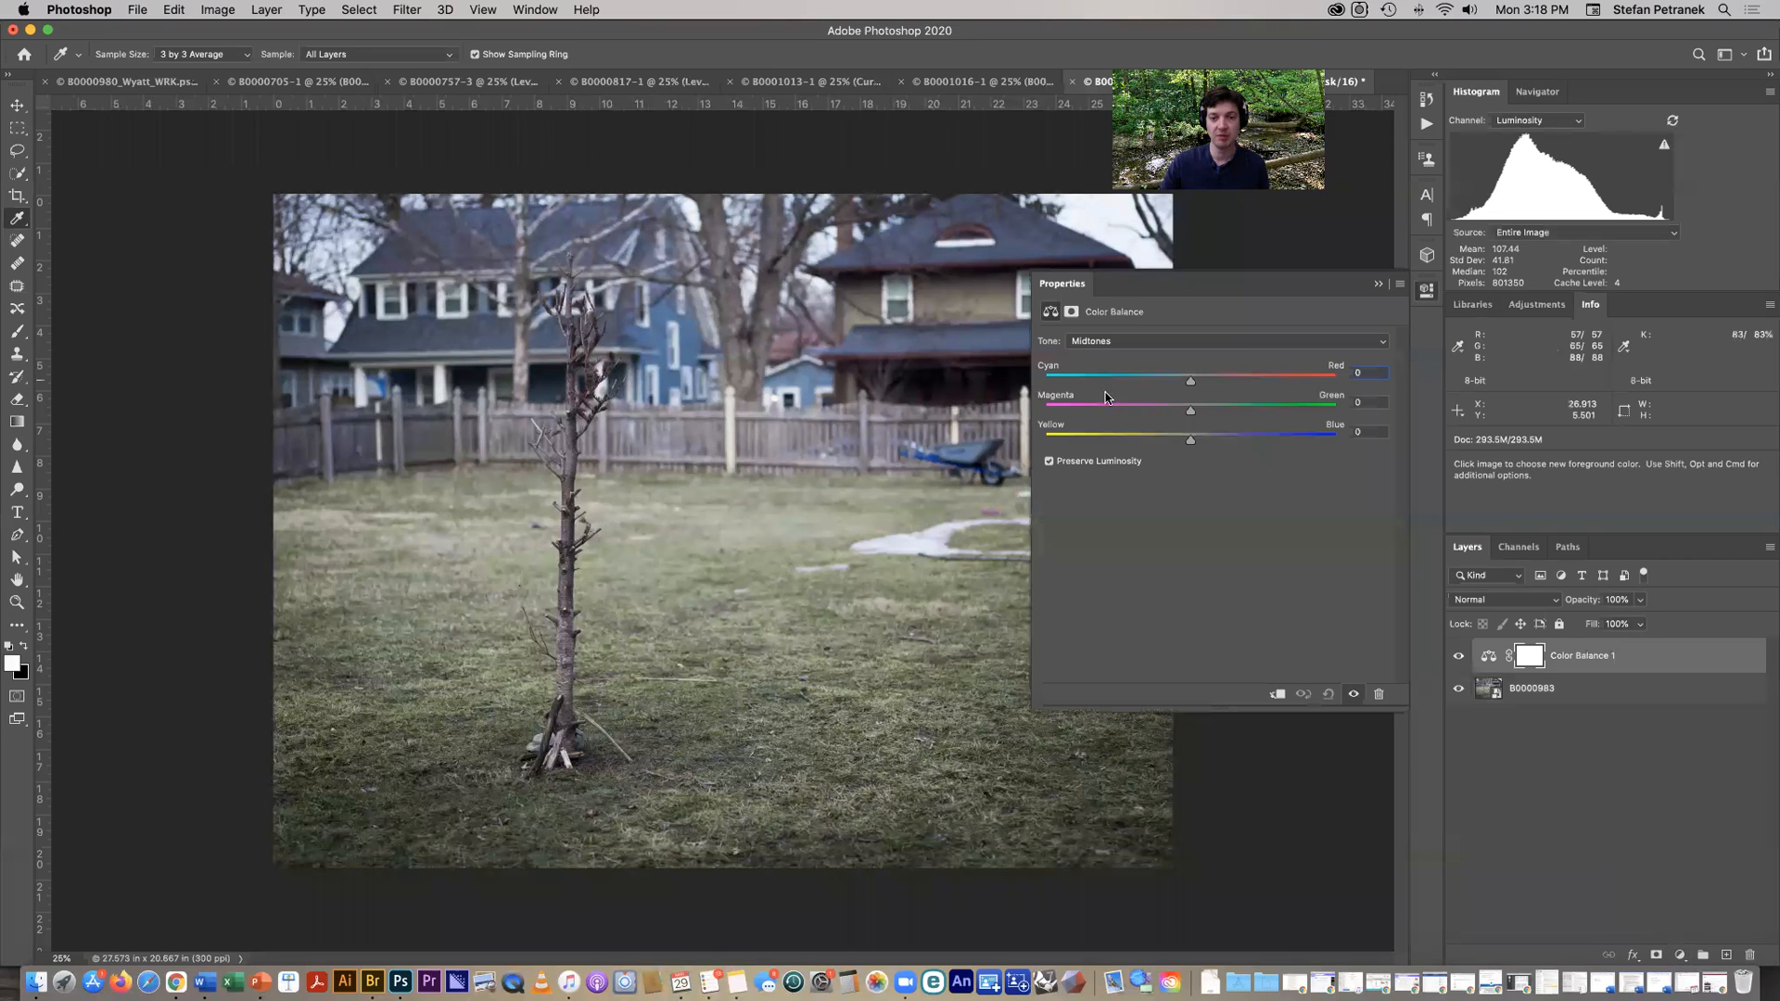
pyautogui.moveTo(1186, 383); pyautogui.dragTo(1215, 381)
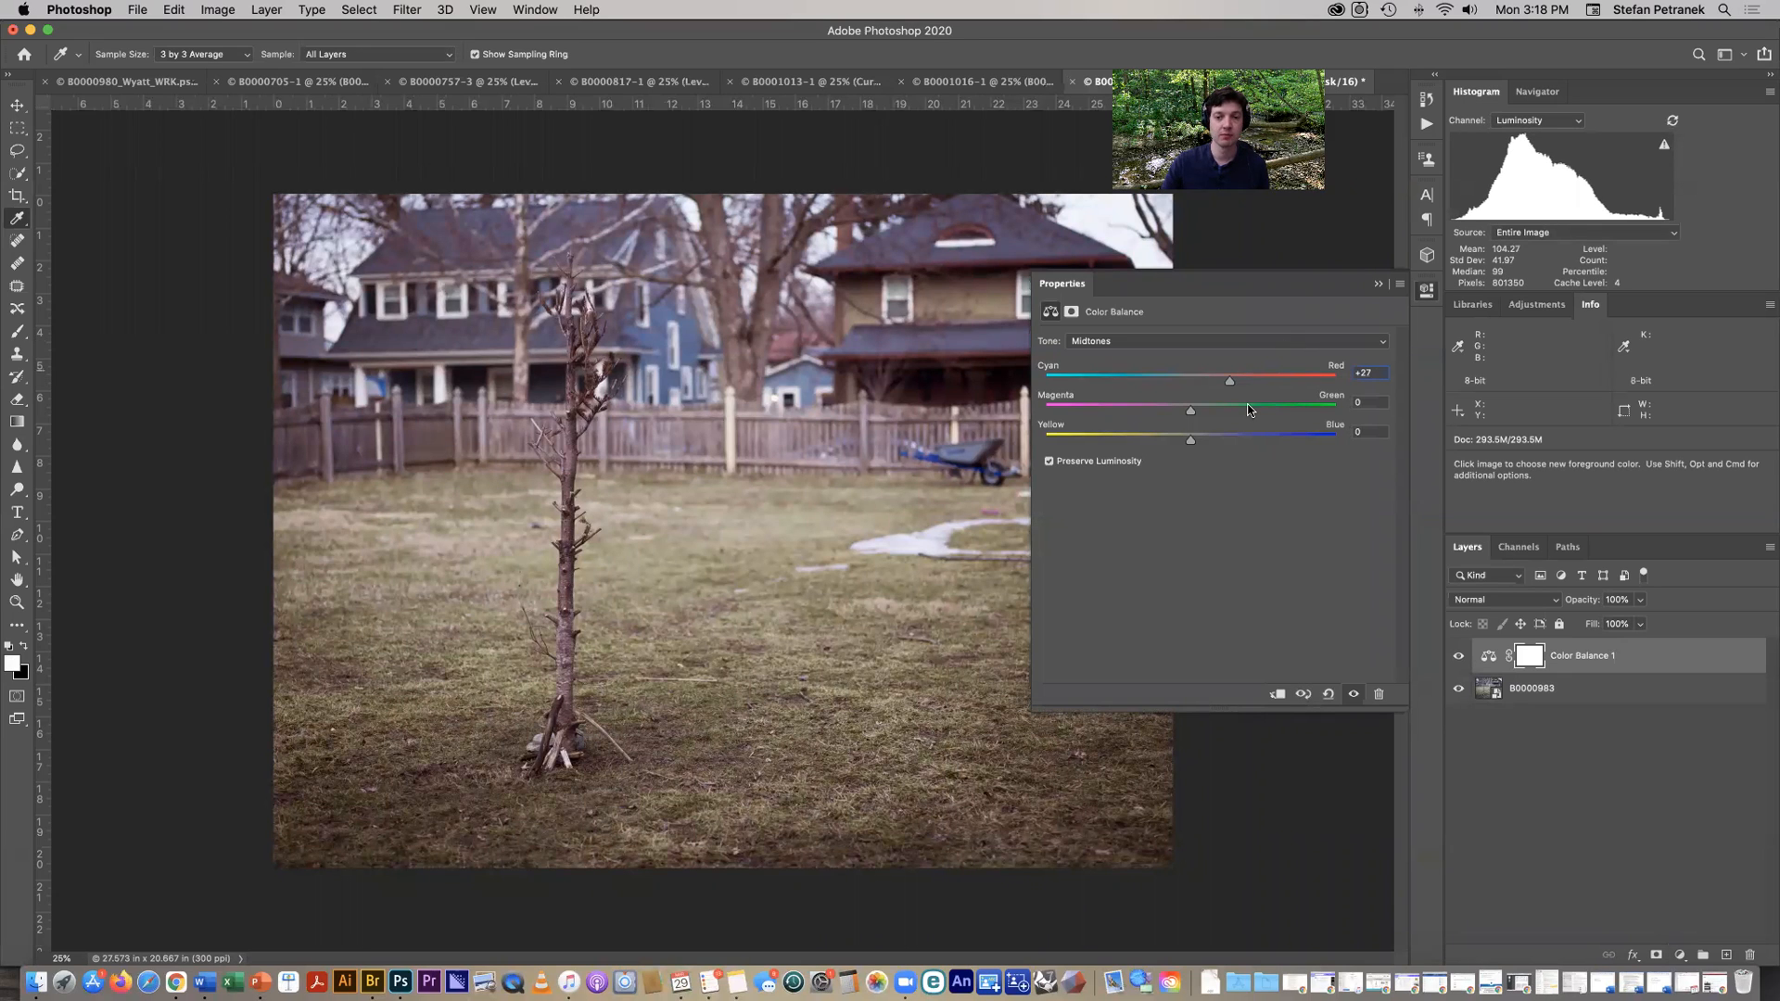
pyautogui.moveTo(1226, 382); pyautogui.dragTo(1218, 387)
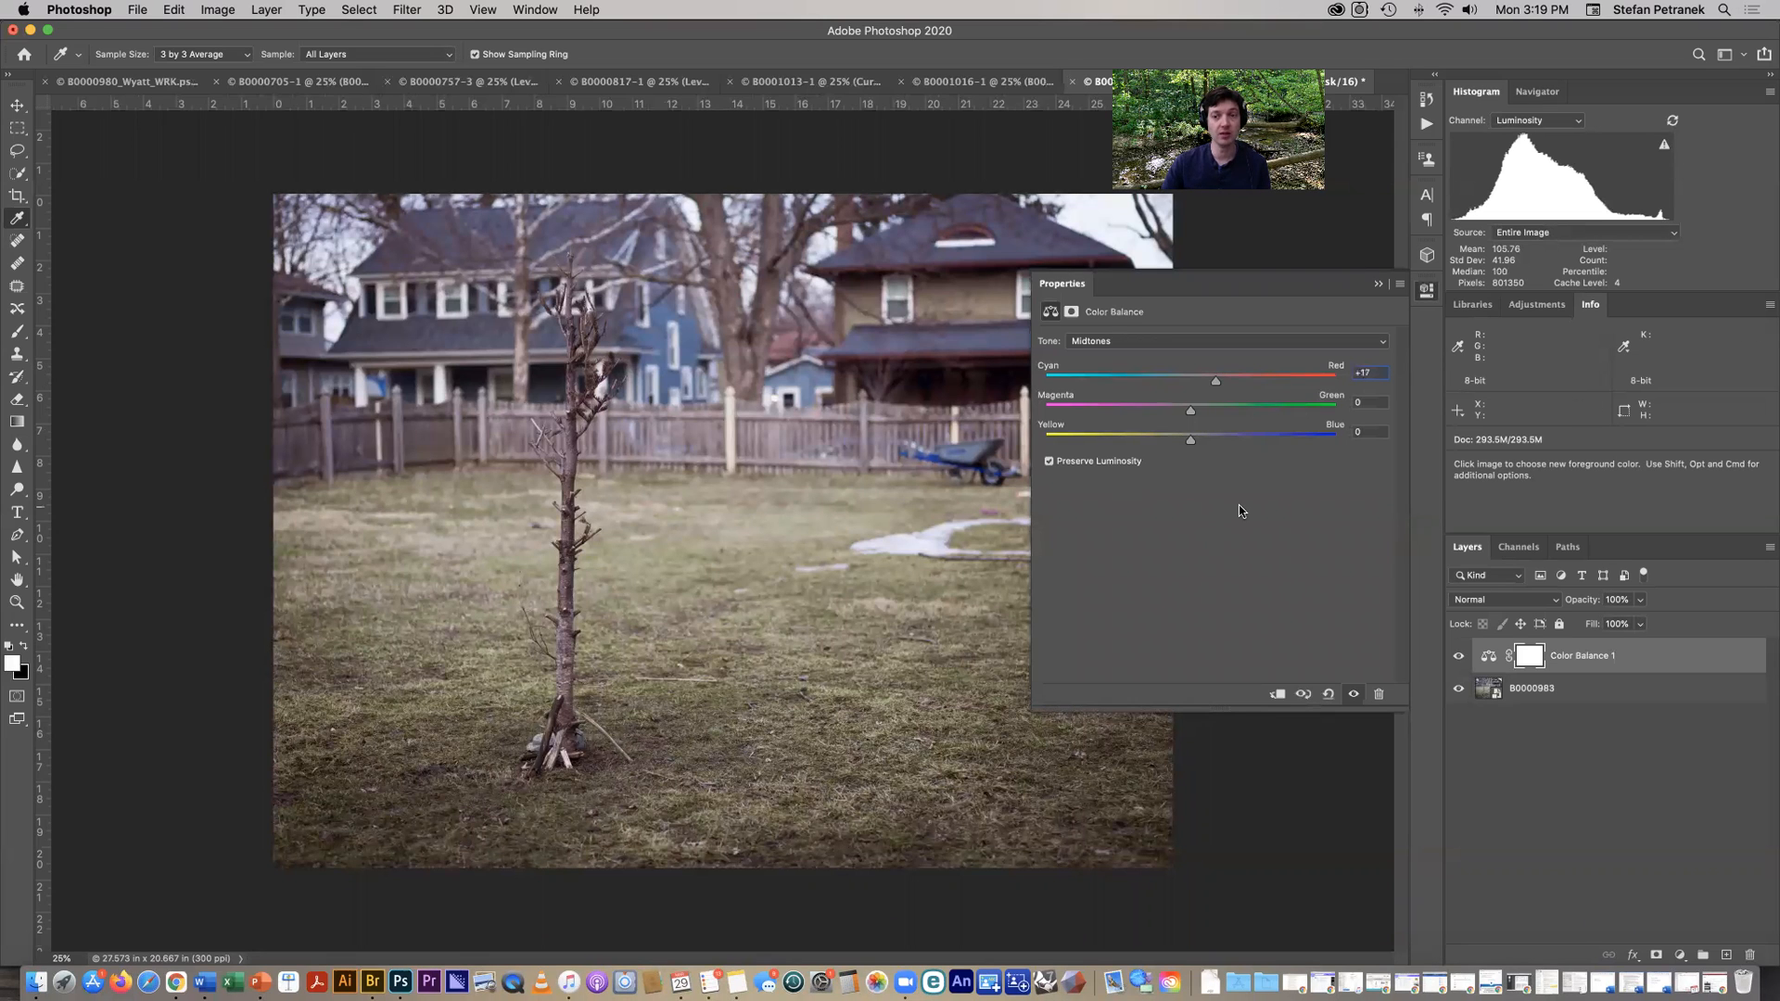
pyautogui.moveTo(1164, 450); pyautogui.dragTo(1246, 447)
pyautogui.click(1183, 450)
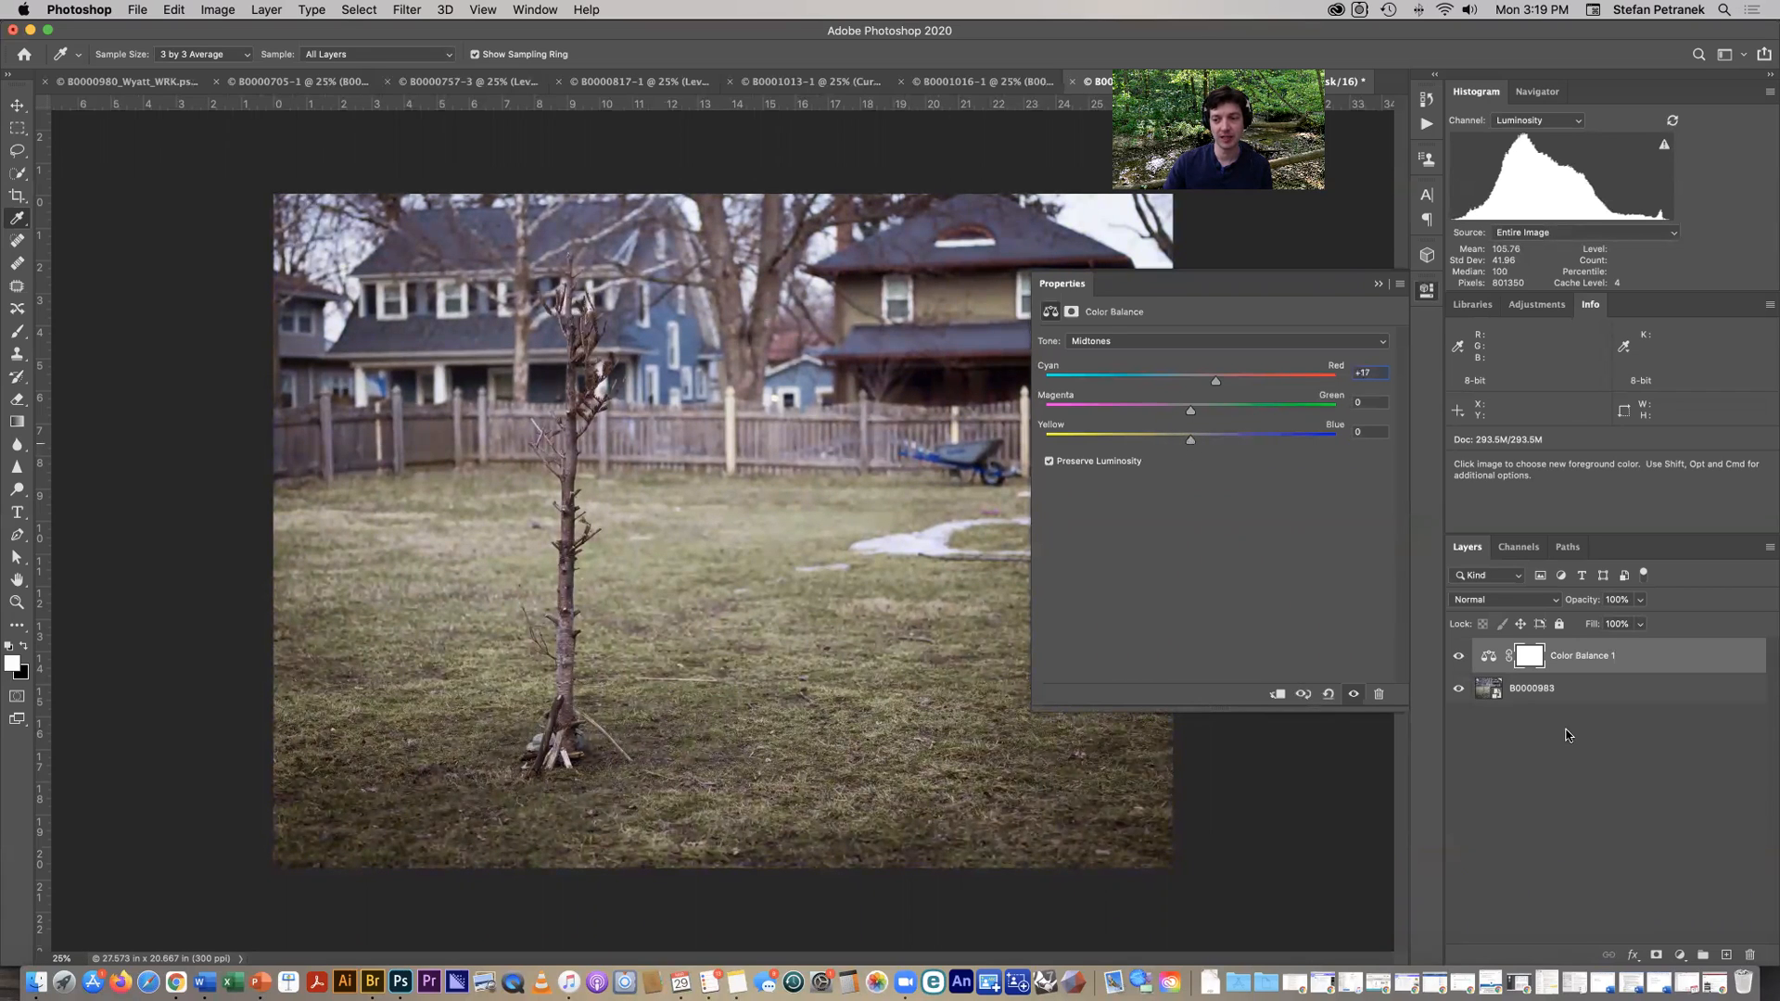
# - Reopen the raw settings of the B0000983 smart object layer and return to the document
pyautogui.click(1488, 692)
pyautogui.doubleClick(1489, 692)
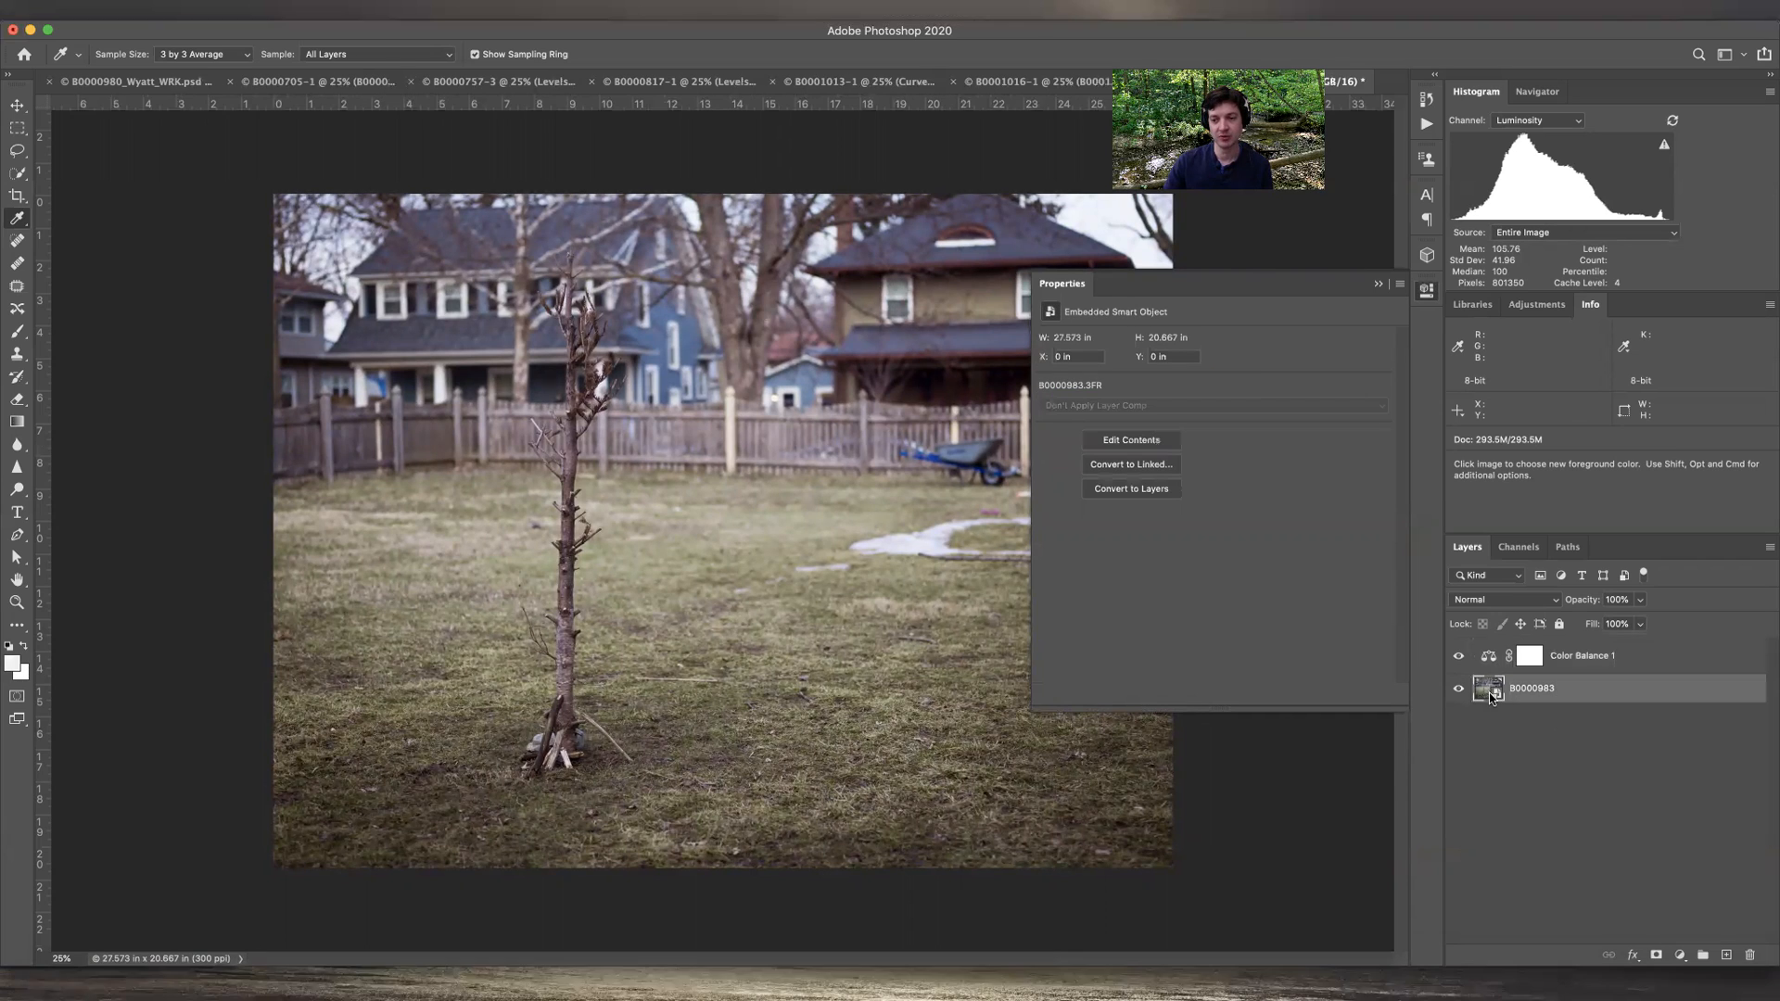
pyautogui.moveTo(1586, 238)
pyautogui.mouseDown()
pyautogui.moveTo(1556, 239)
pyautogui.moveTo(1642, 245)
pyautogui.moveTo(1580, 243)
pyautogui.mouseUp()
pyautogui.click(1646, 975)
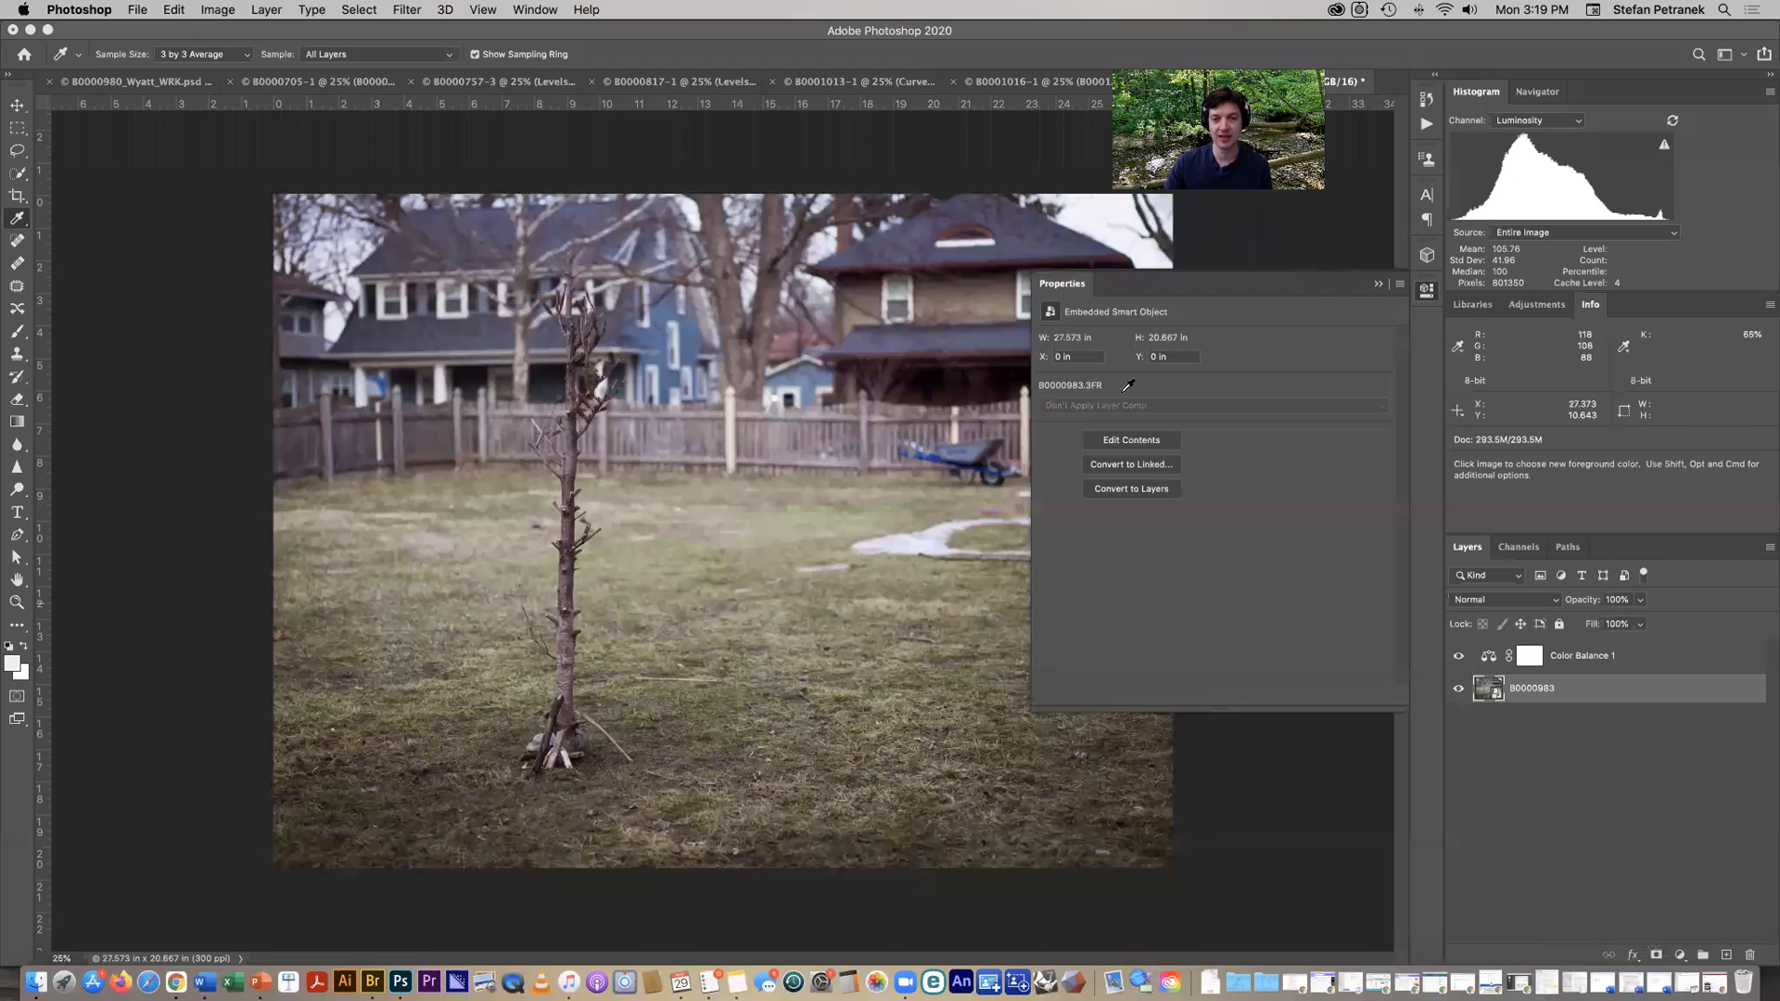
# - Try magenta-green at -21 and cyan-red at 0 in the Color Balance midtones, finishing with red at +17 and magenta-green at 0
pyautogui.click(1529, 656)
pyautogui.click(1489, 656)
pyautogui.moveTo(1189, 441)
pyautogui.mouseDown()
pyautogui.moveTo(1092, 442)
pyautogui.moveTo(1191, 442)
pyautogui.mouseUp()
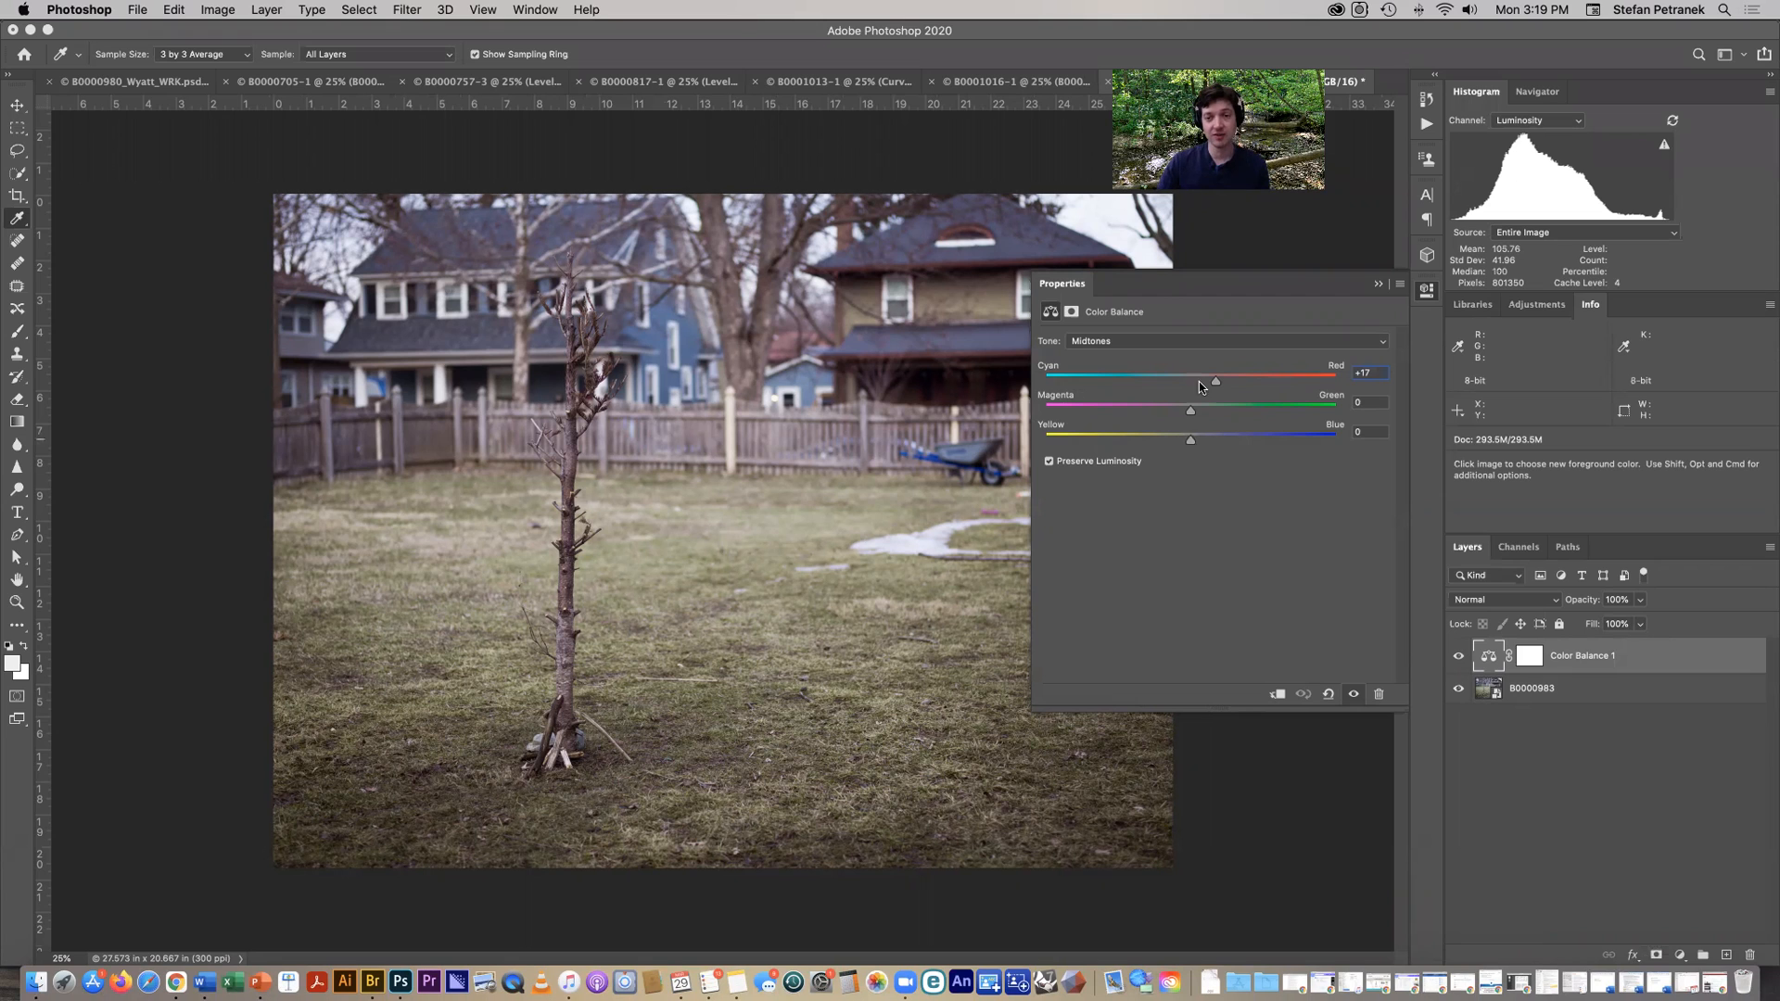
pyautogui.moveTo(1190, 410); pyautogui.dragTo(1160, 410)
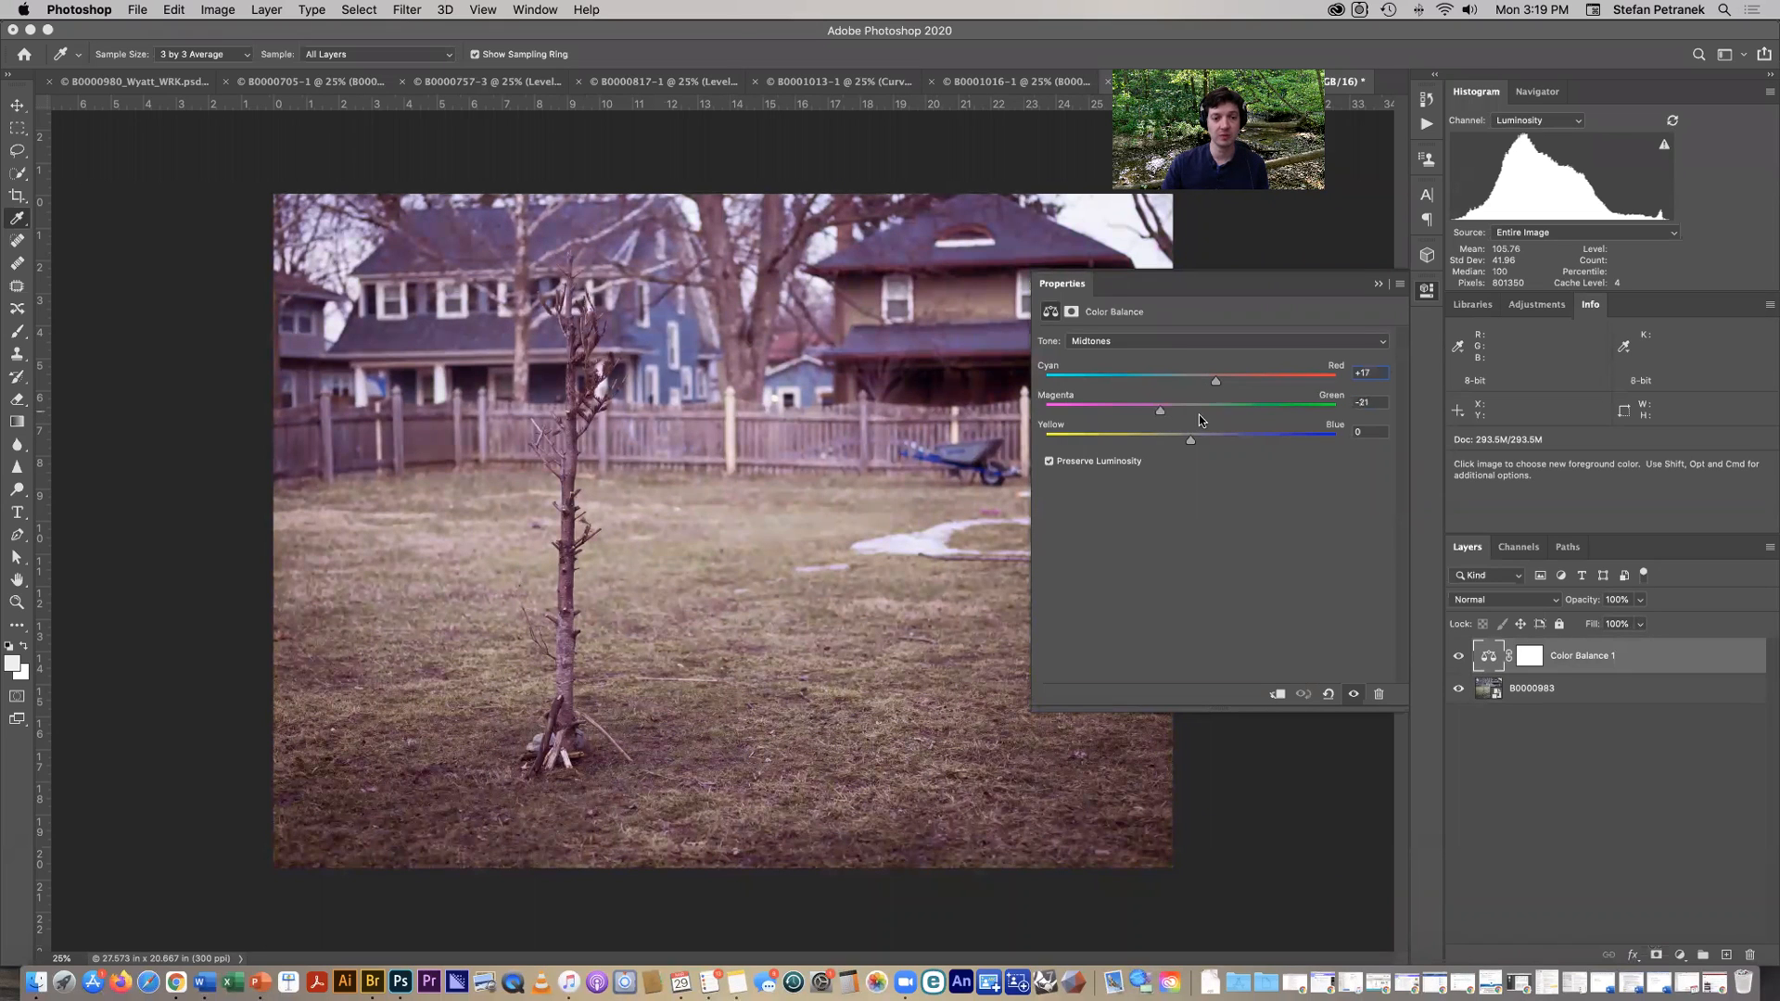
pyautogui.click(1190, 417)
pyautogui.moveTo(1189, 385); pyautogui.dragTo(1194, 387)
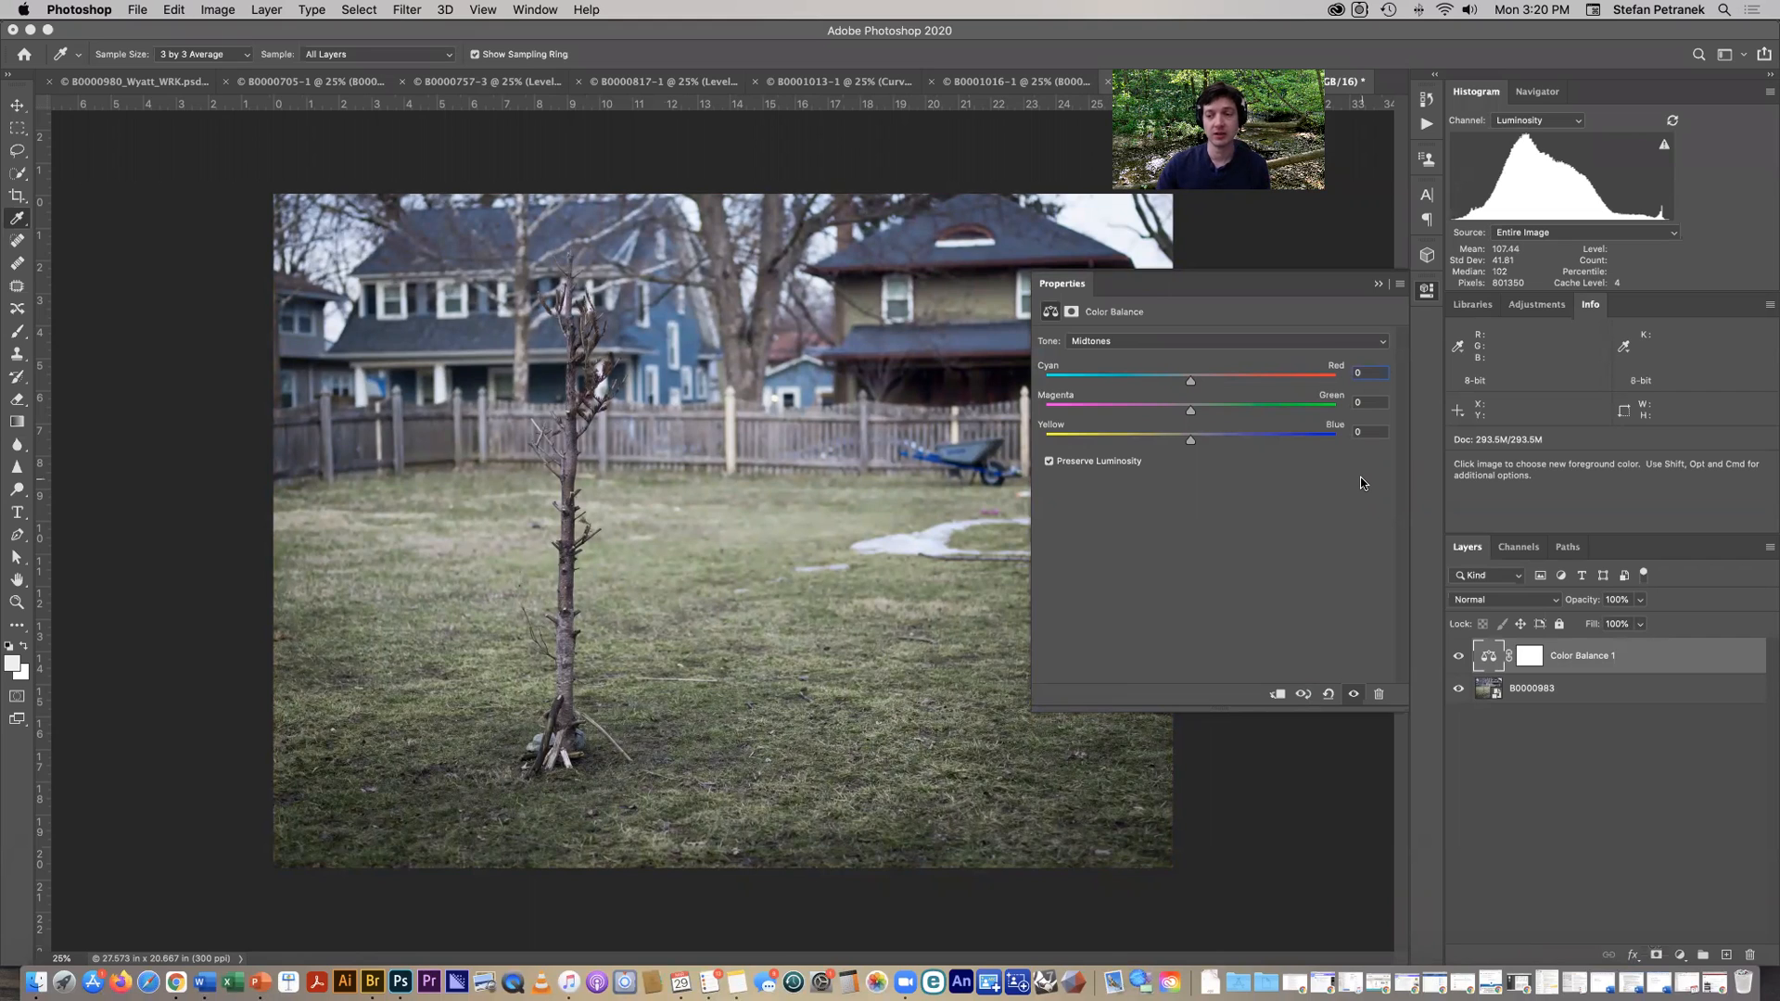
pyautogui.moveTo(1190, 384); pyautogui.dragTo(1215, 385)
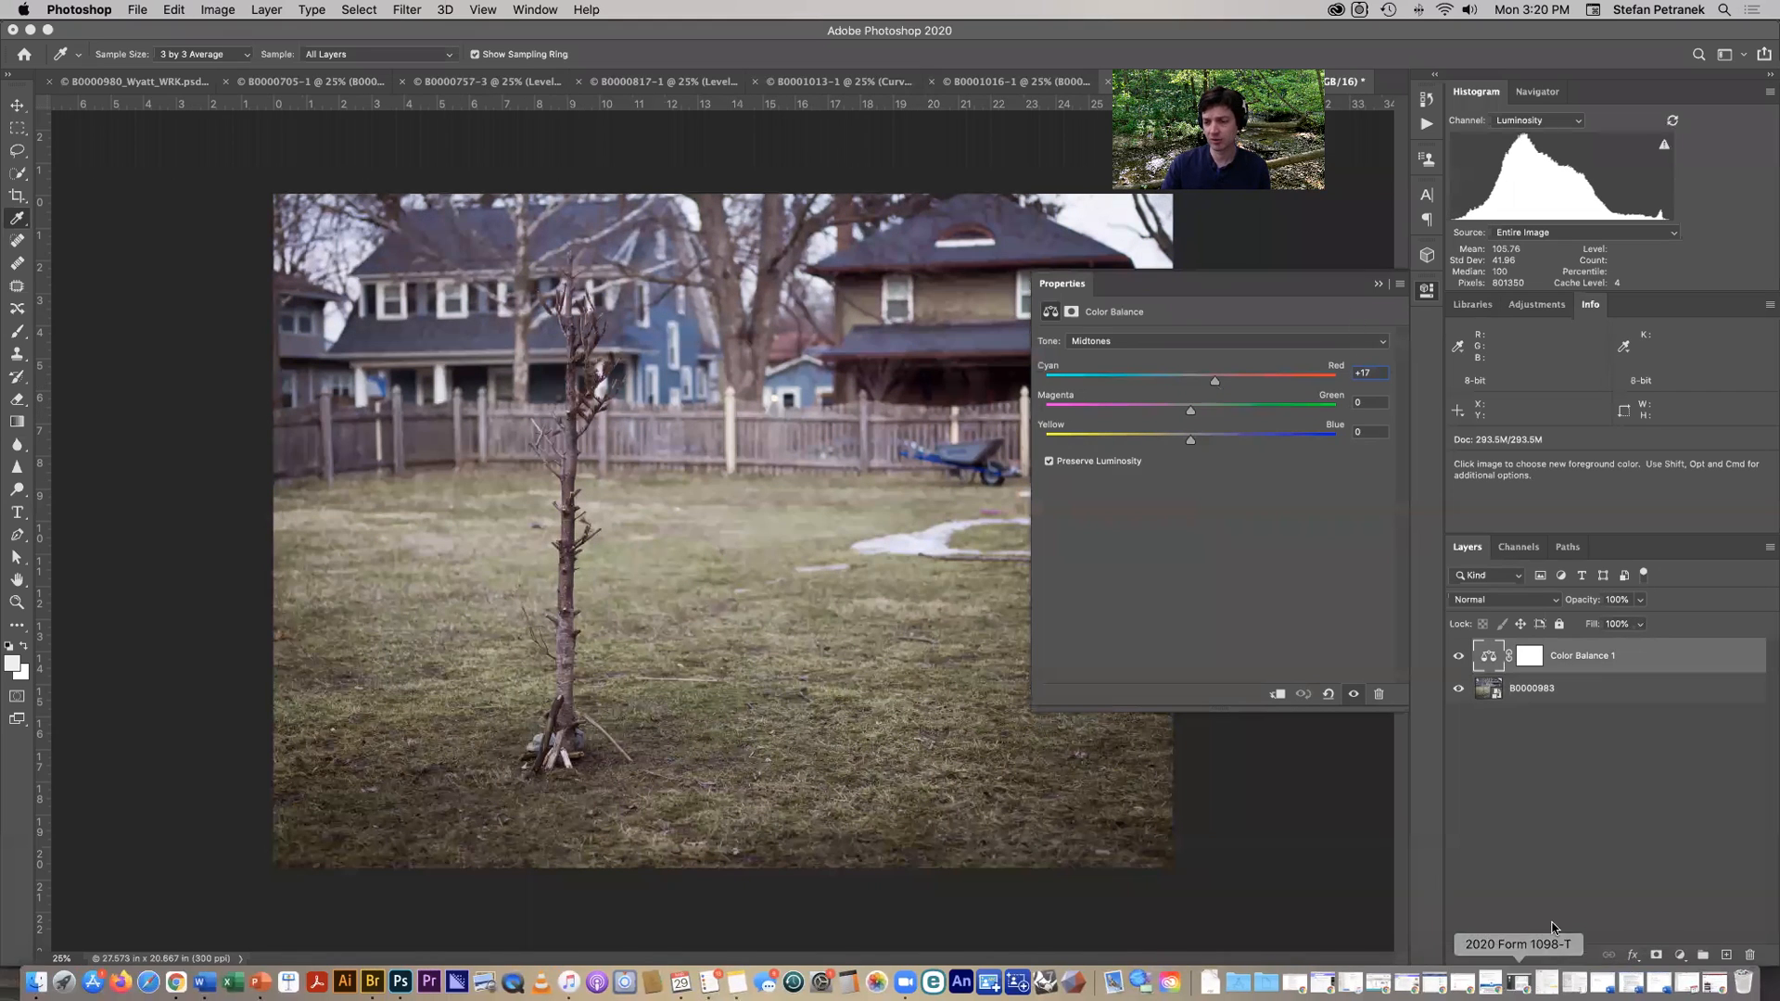
# - Add a Hue/Saturation adjustment layer, turn on Colorize and shift its hue to a sepia brown tint
pyautogui.click(1681, 956)
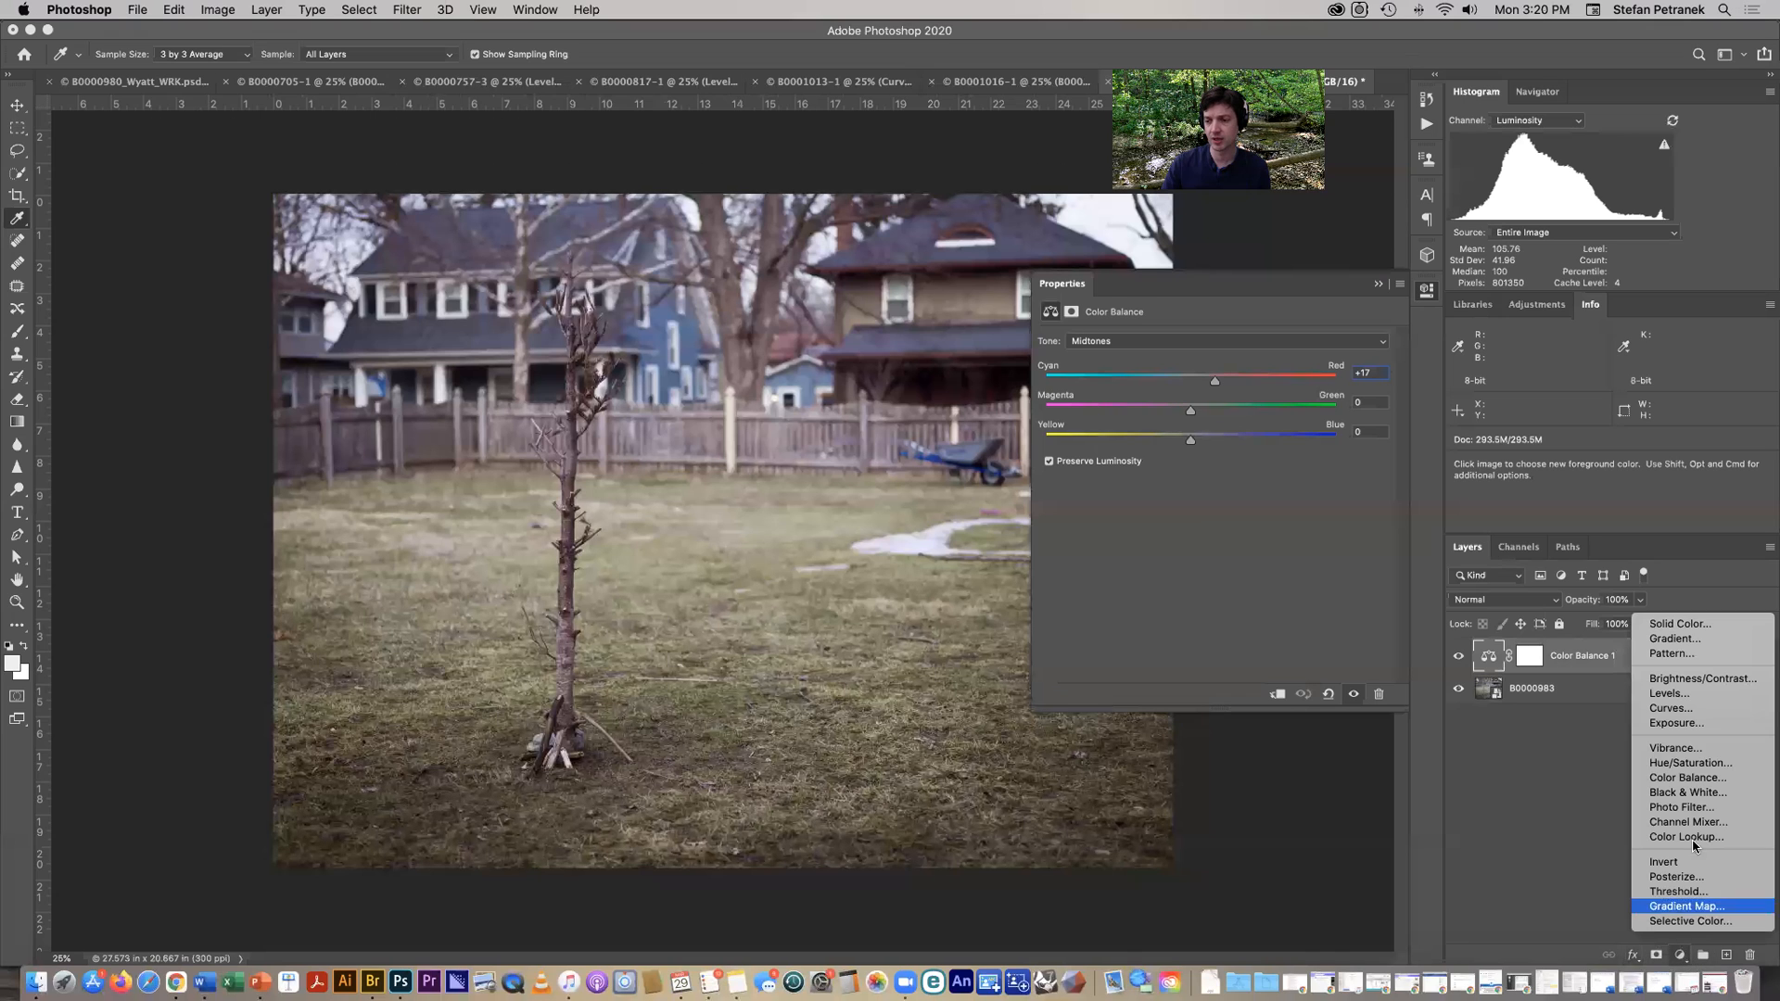
pyautogui.click(1687, 765)
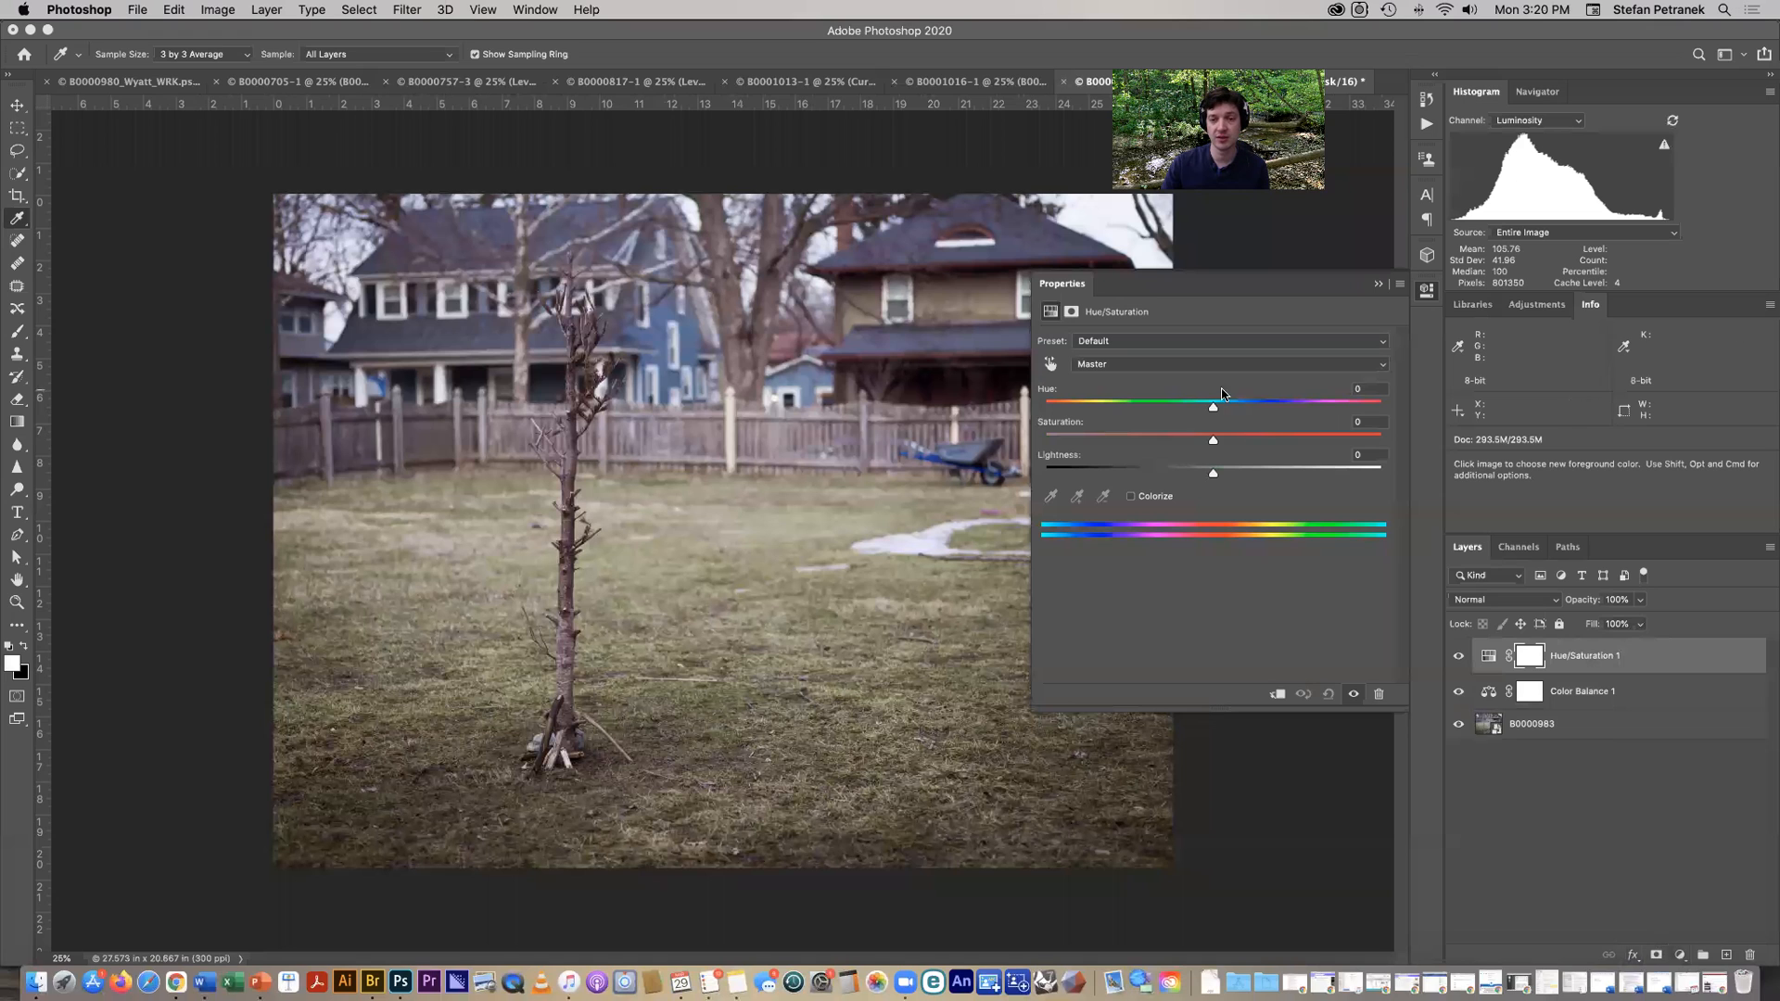
pyautogui.click(1130, 498)
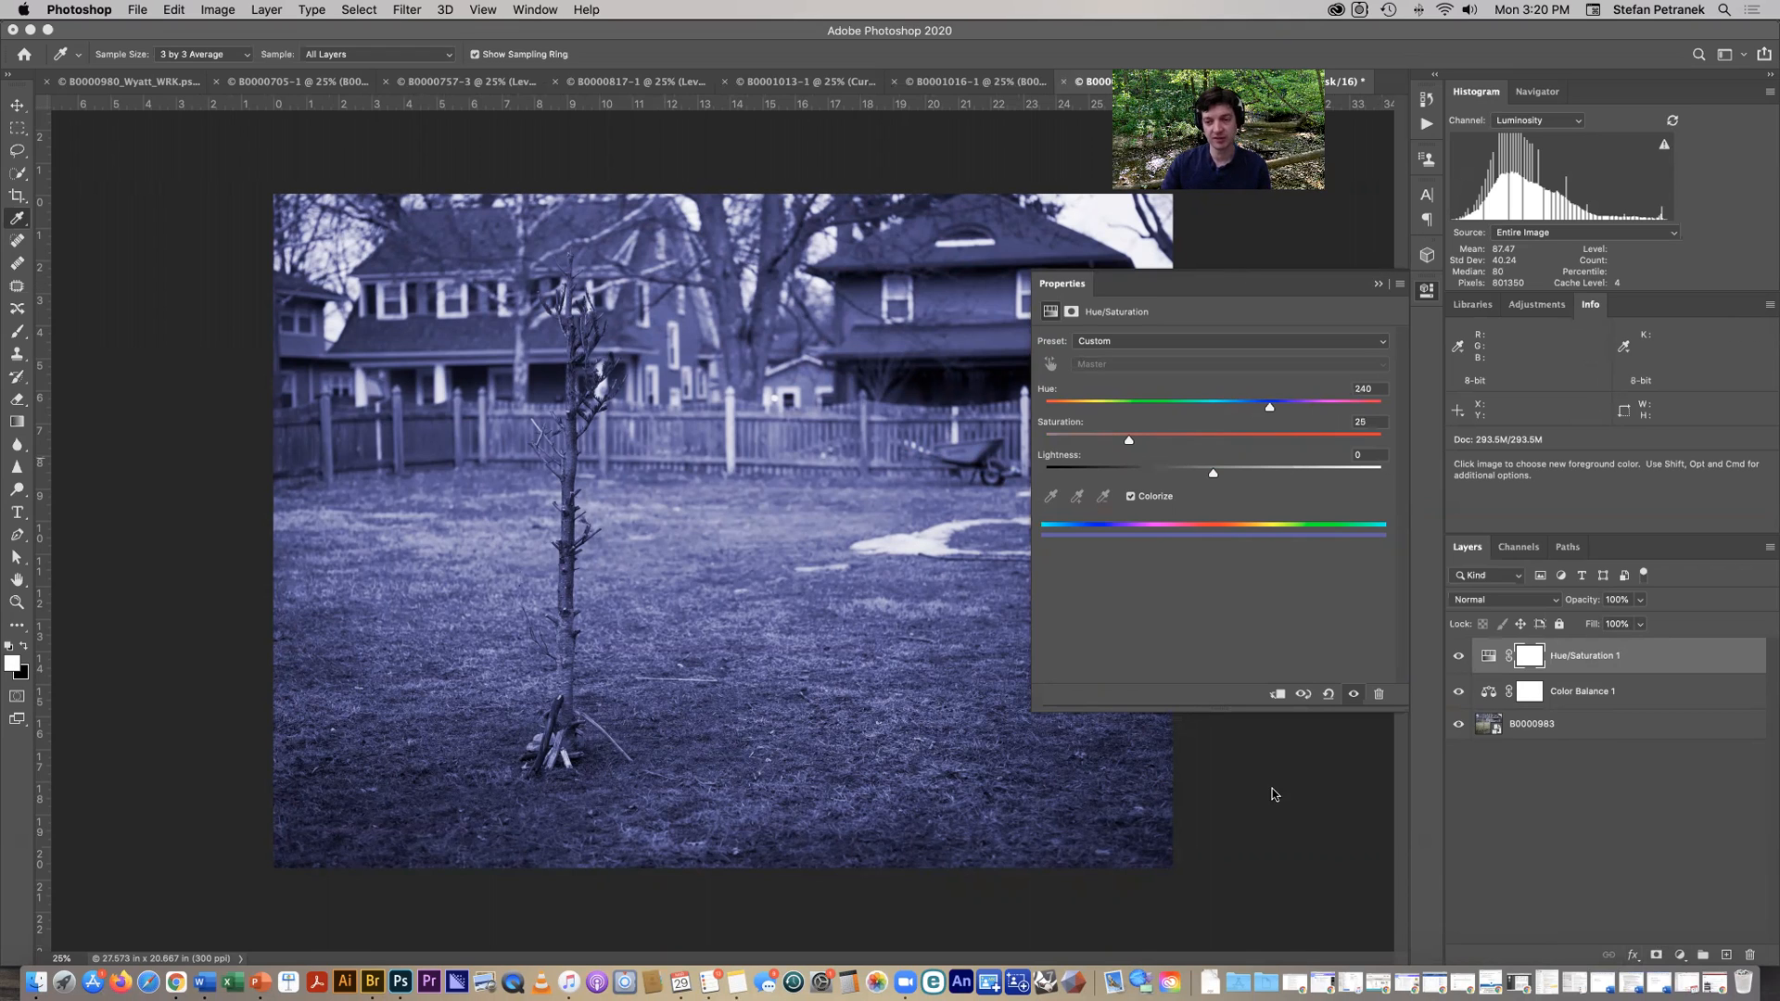
pyautogui.moveTo(1187, 405); pyautogui.dragTo(1119, 404)
pyautogui.click(1081, 405)
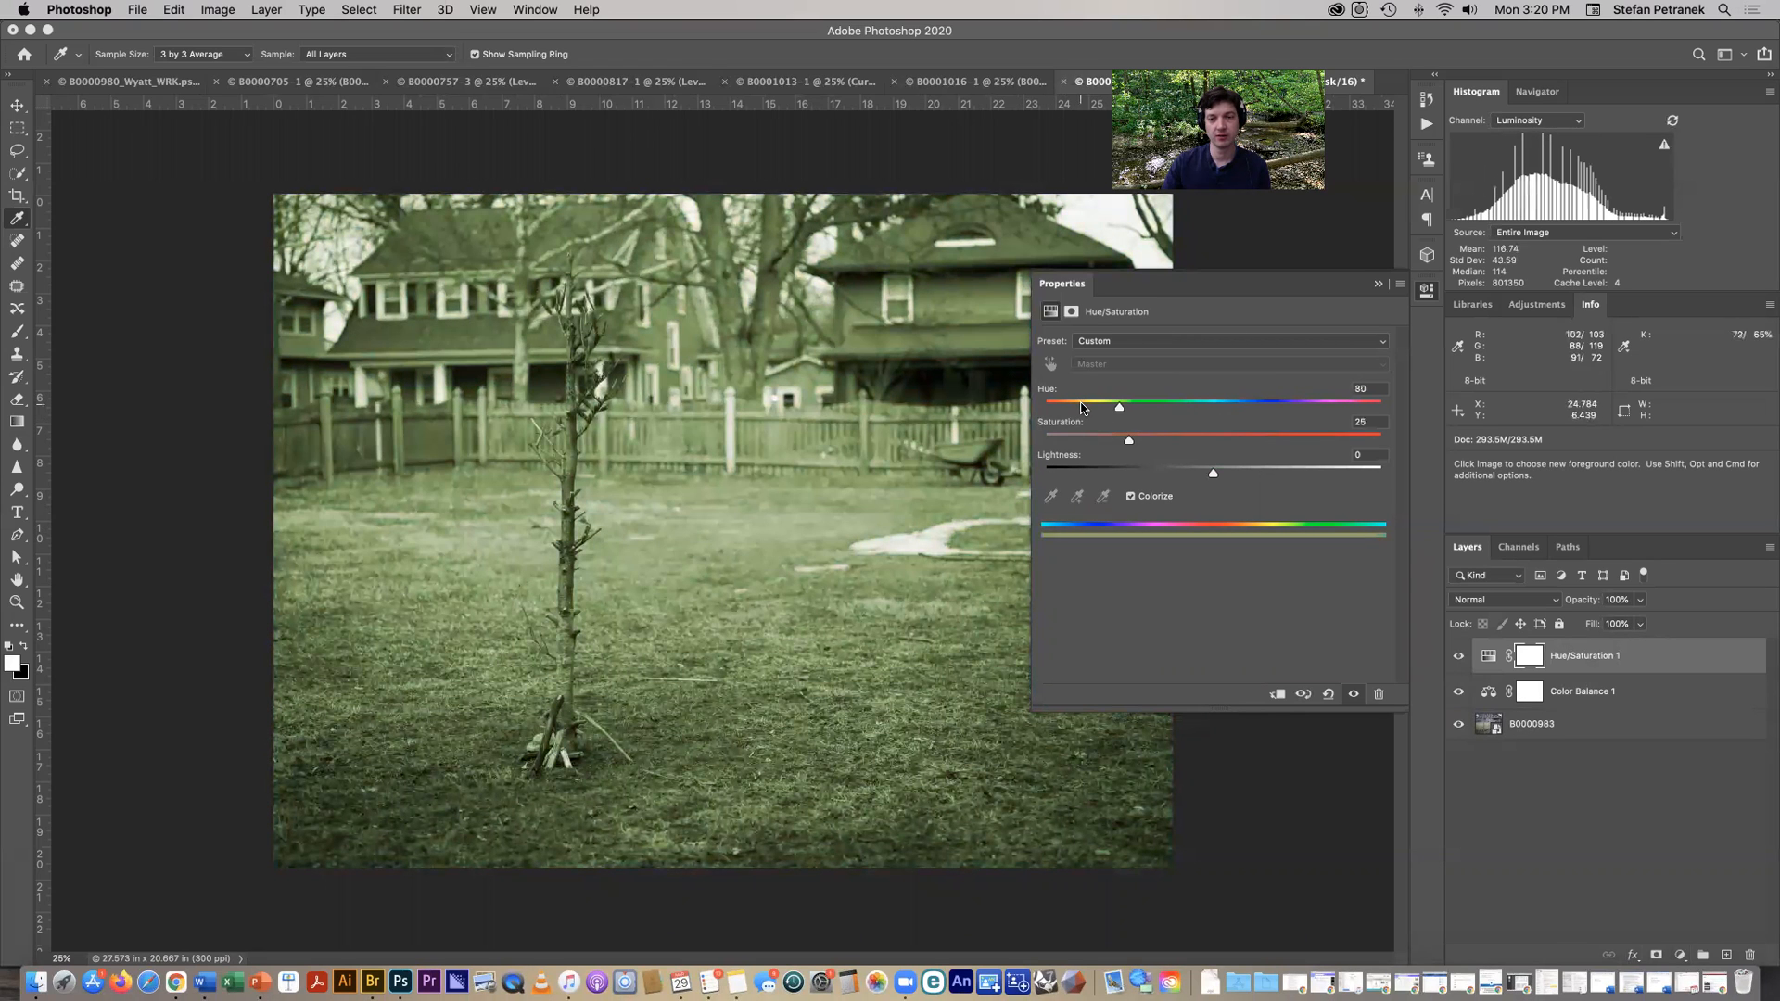
pyautogui.click(1378, 286)
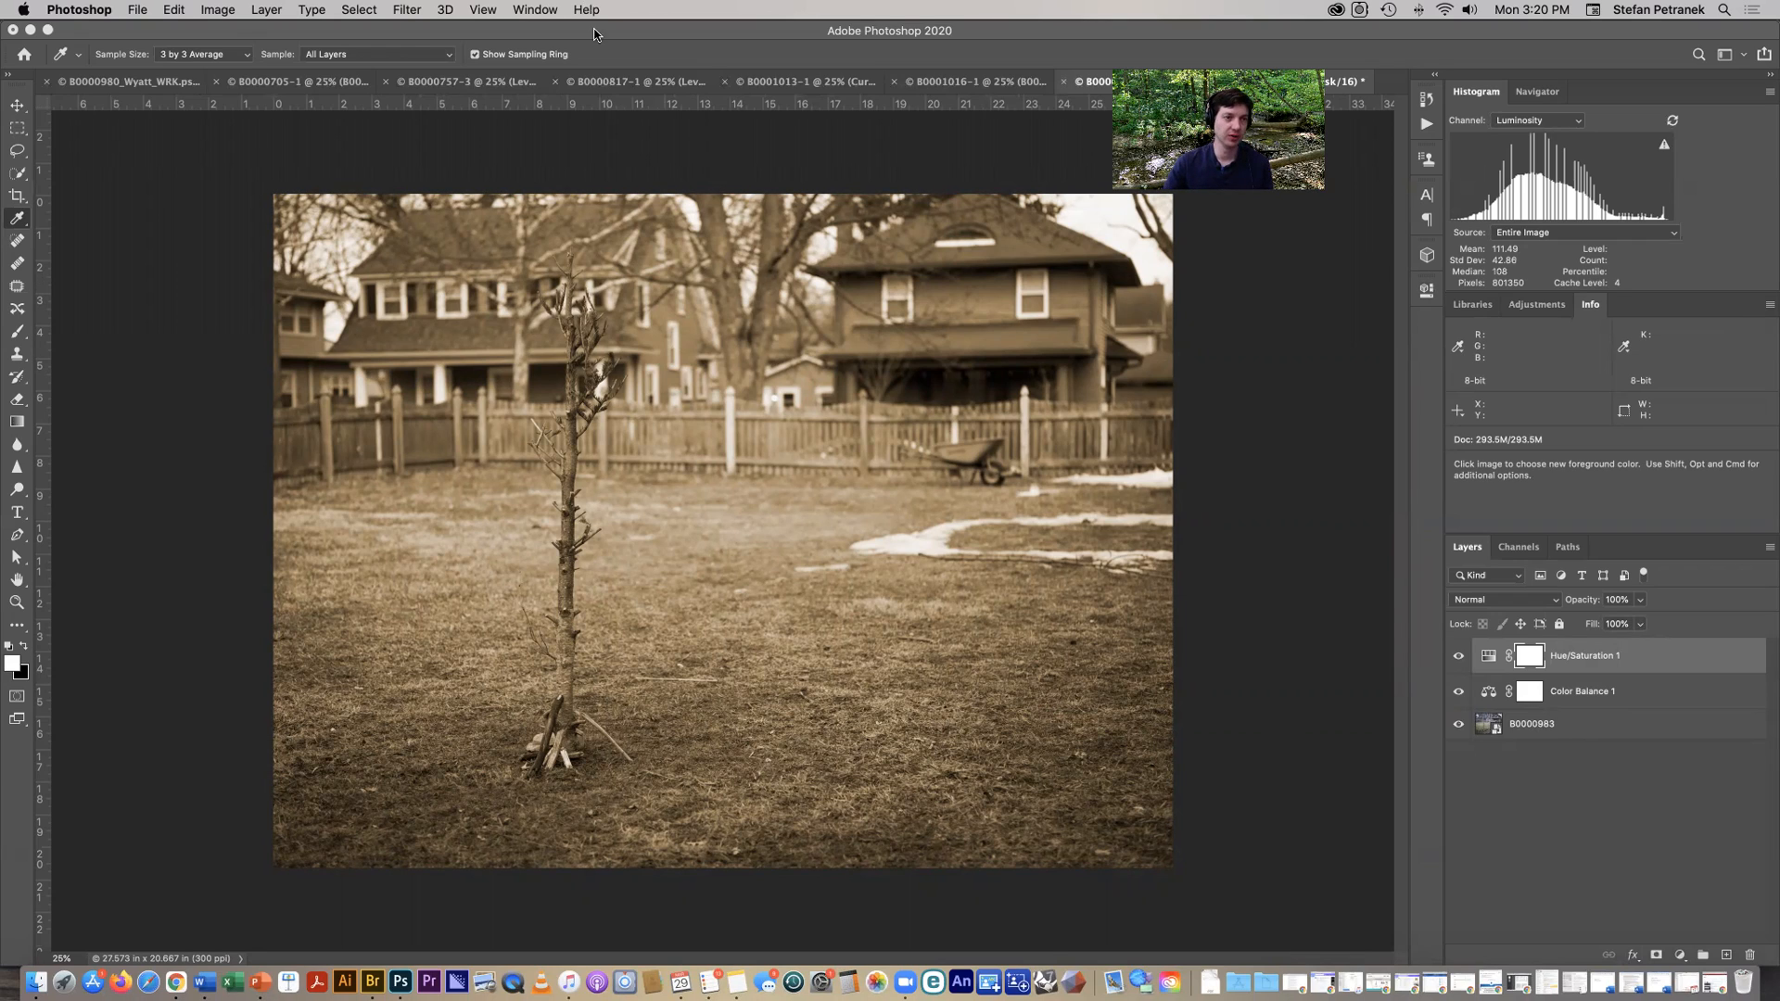
# - Apply a Camera Raw Filter to the B0000983 smart object layer with temperature -42 and tint -19 for a cool blue cast
pyautogui.click(402, 11)
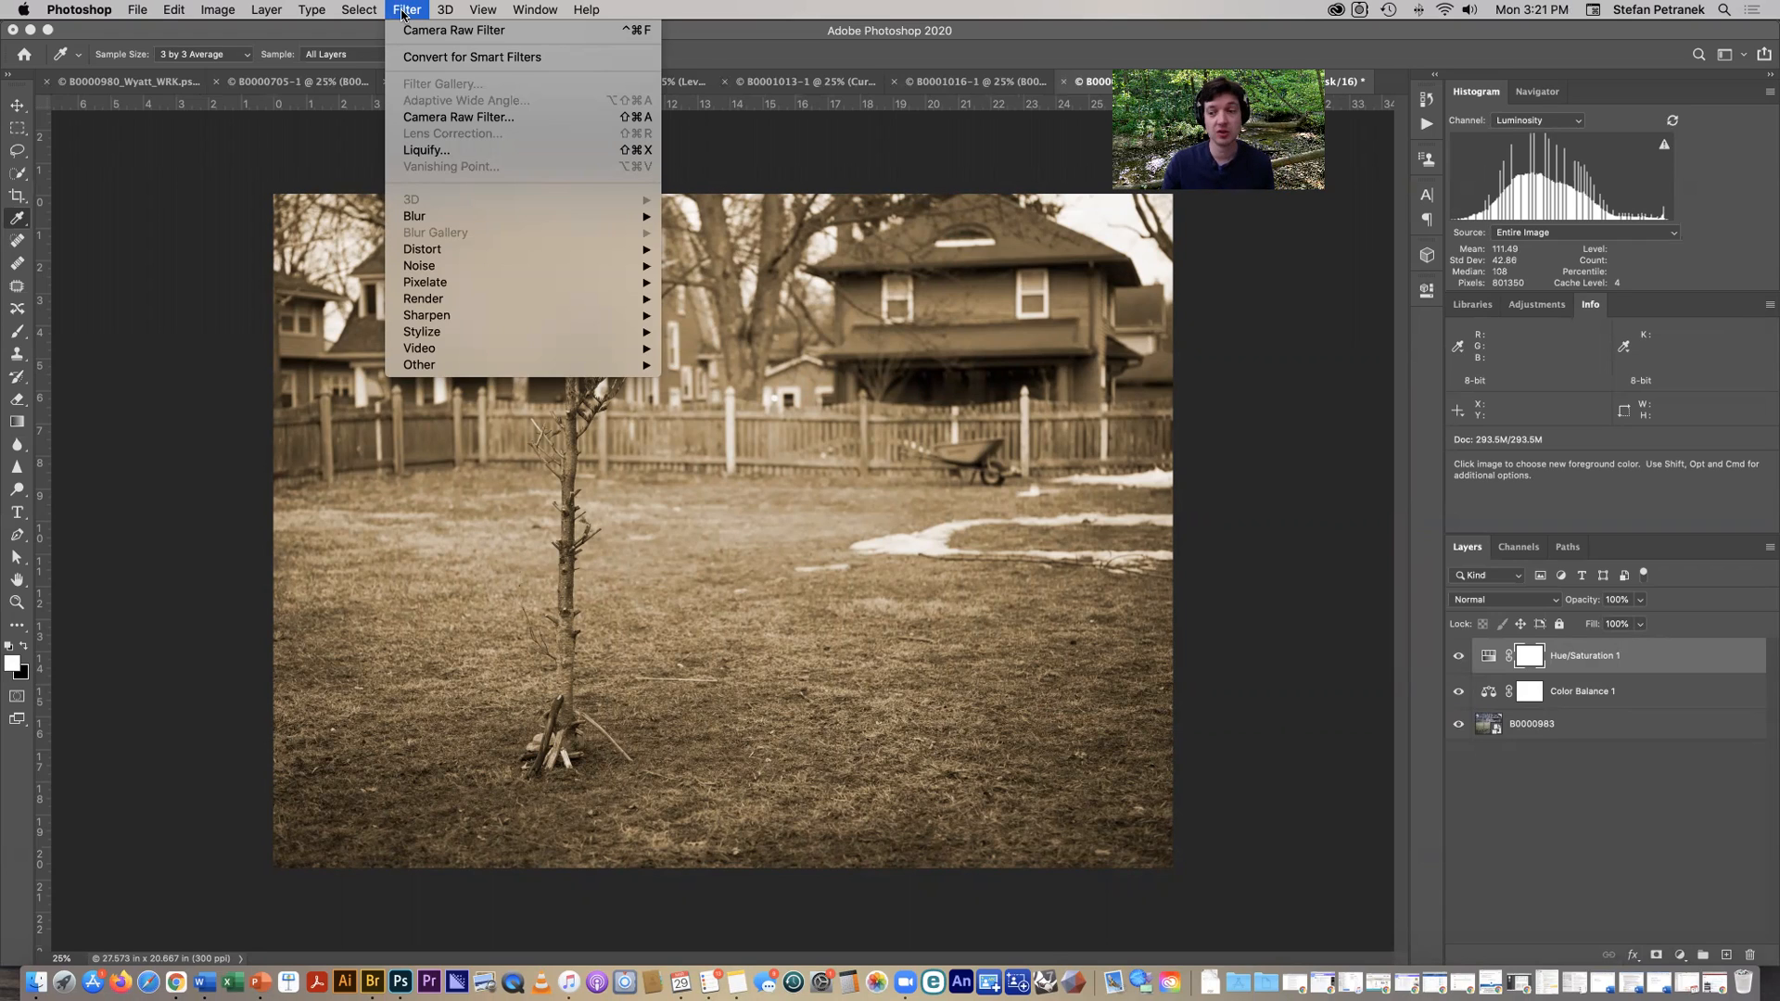
pyautogui.click(1525, 732)
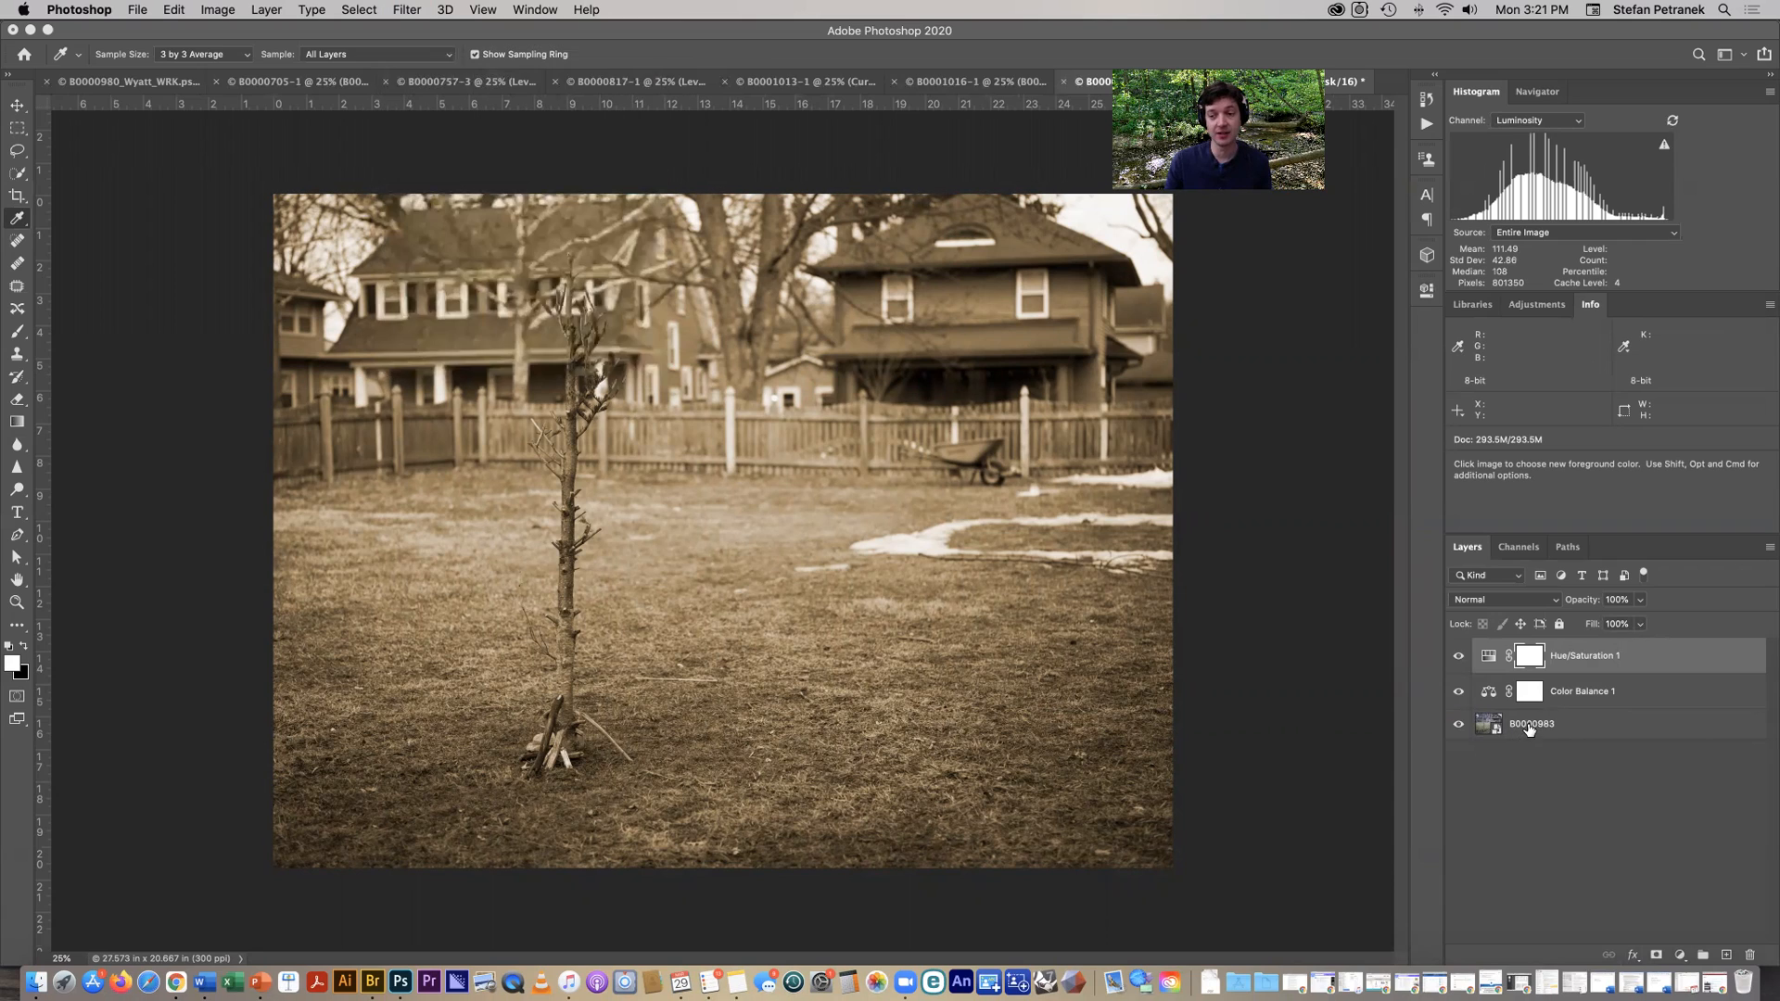
pyautogui.click(1529, 729)
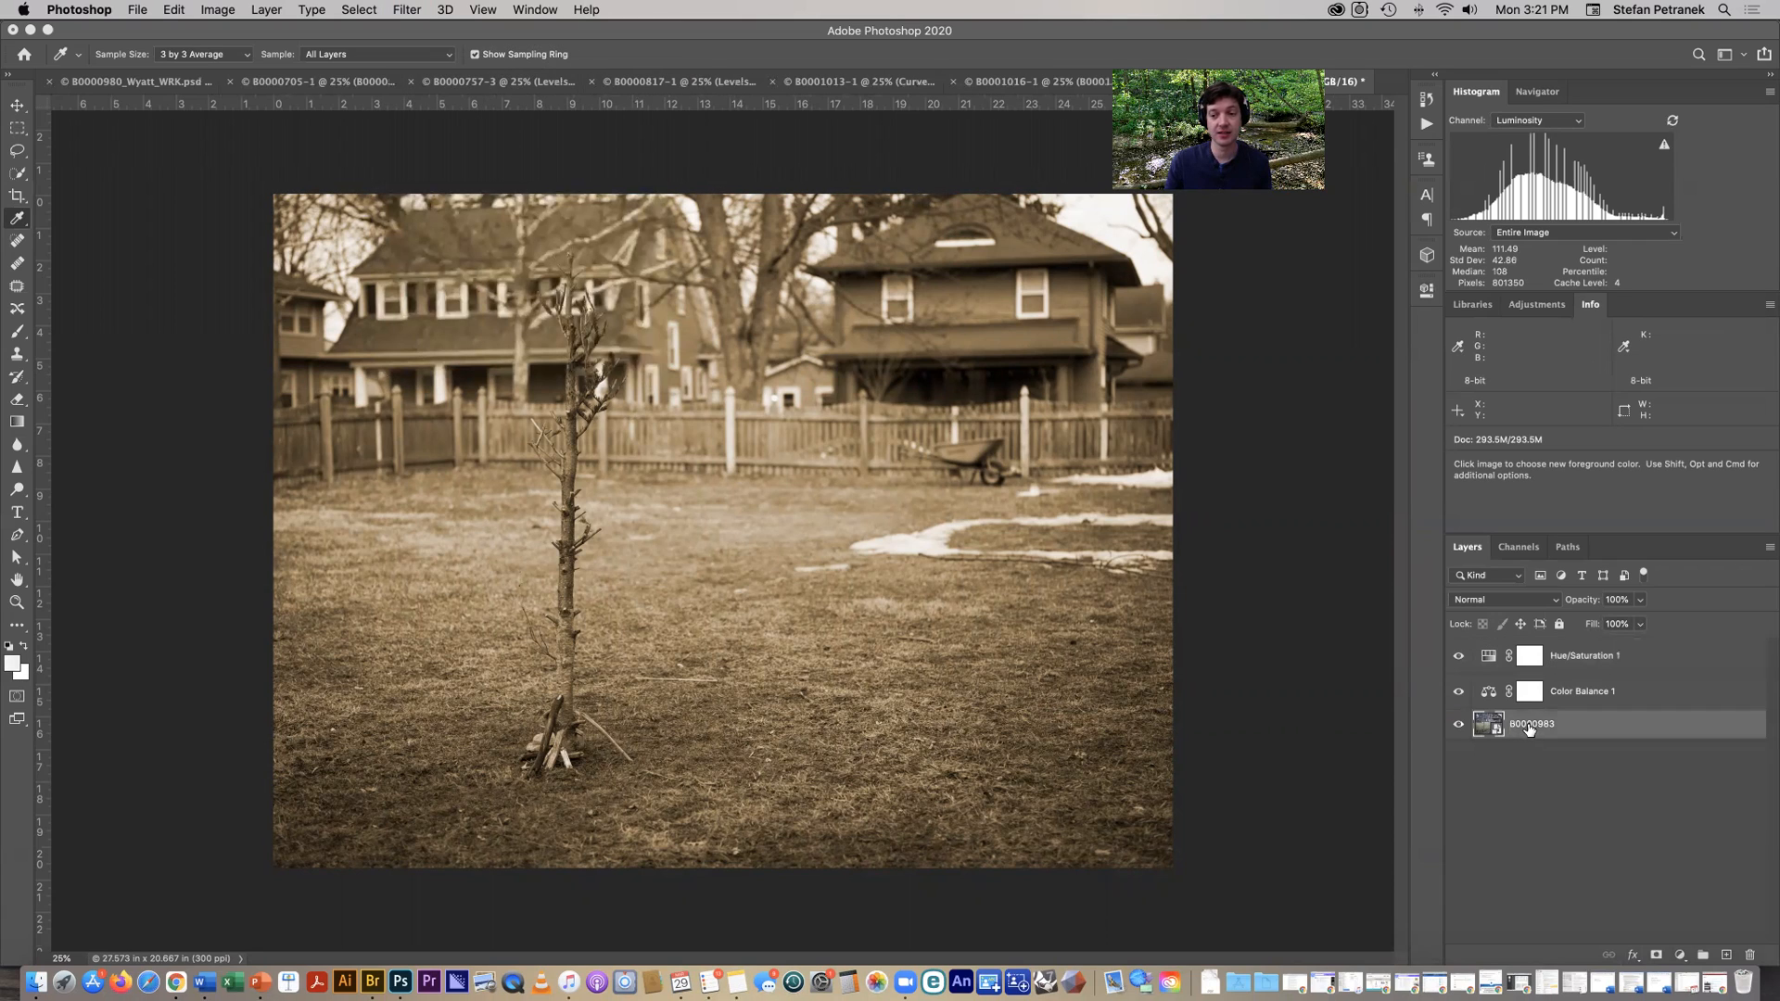
pyautogui.click(405, 9)
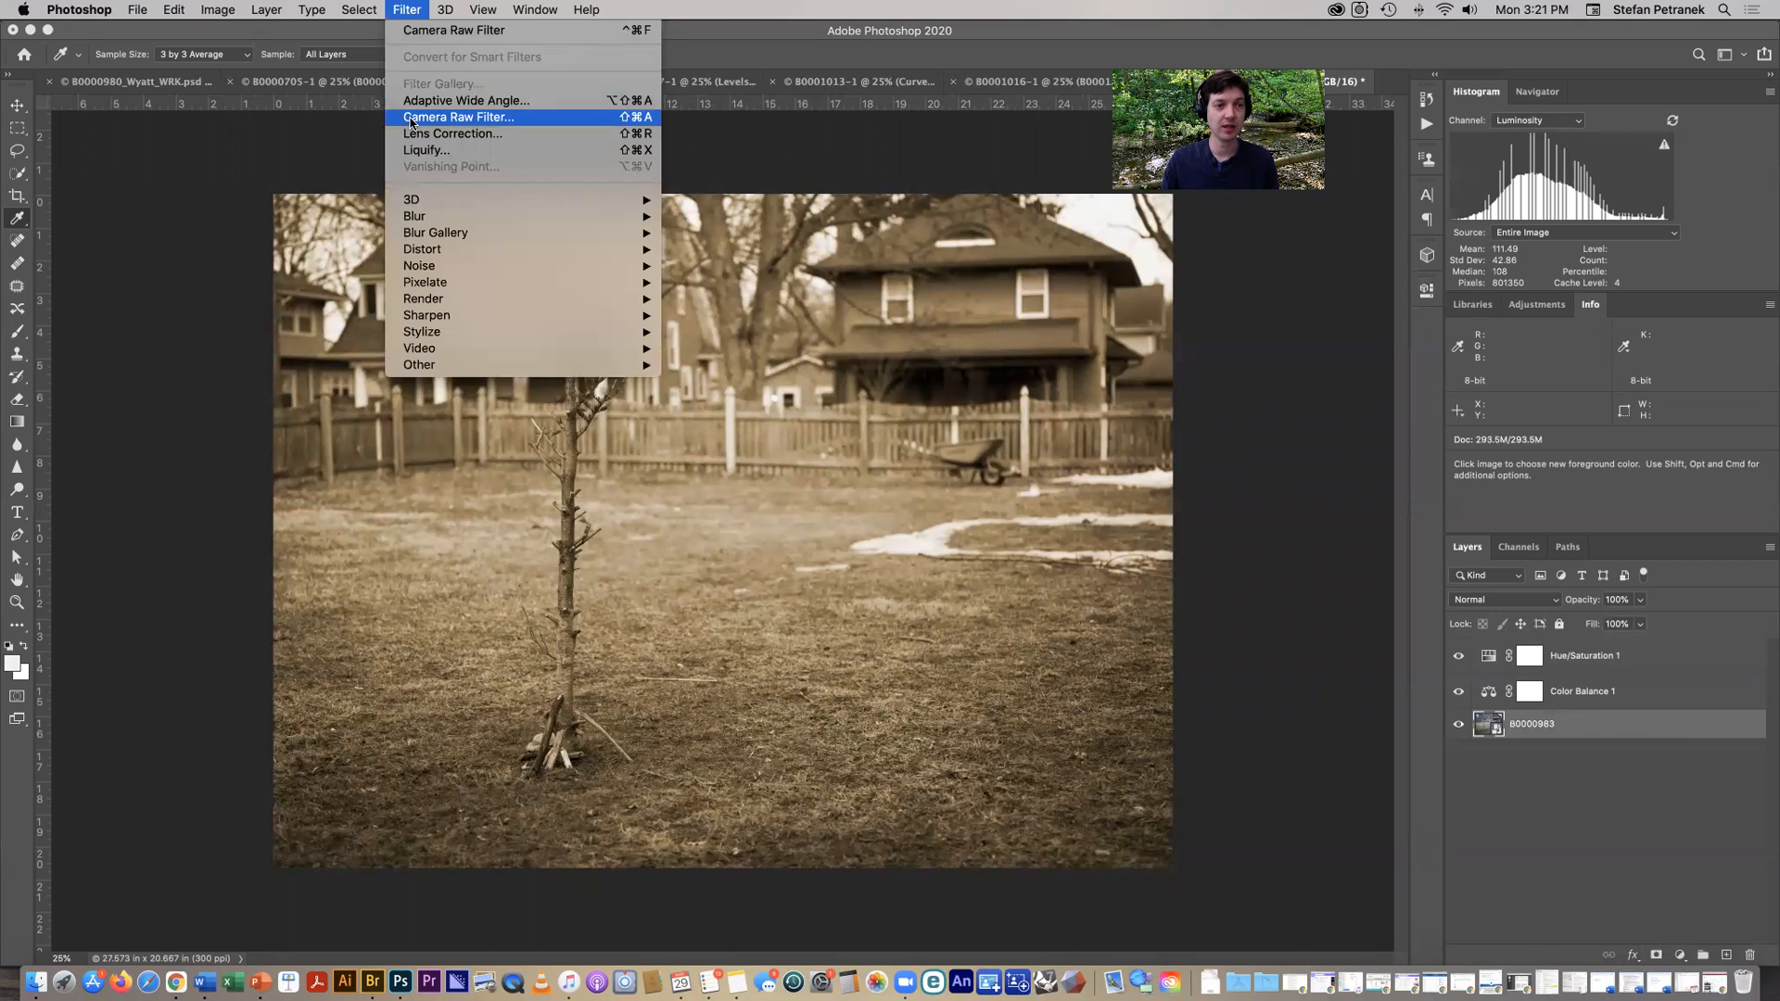
pyautogui.click(452, 119)
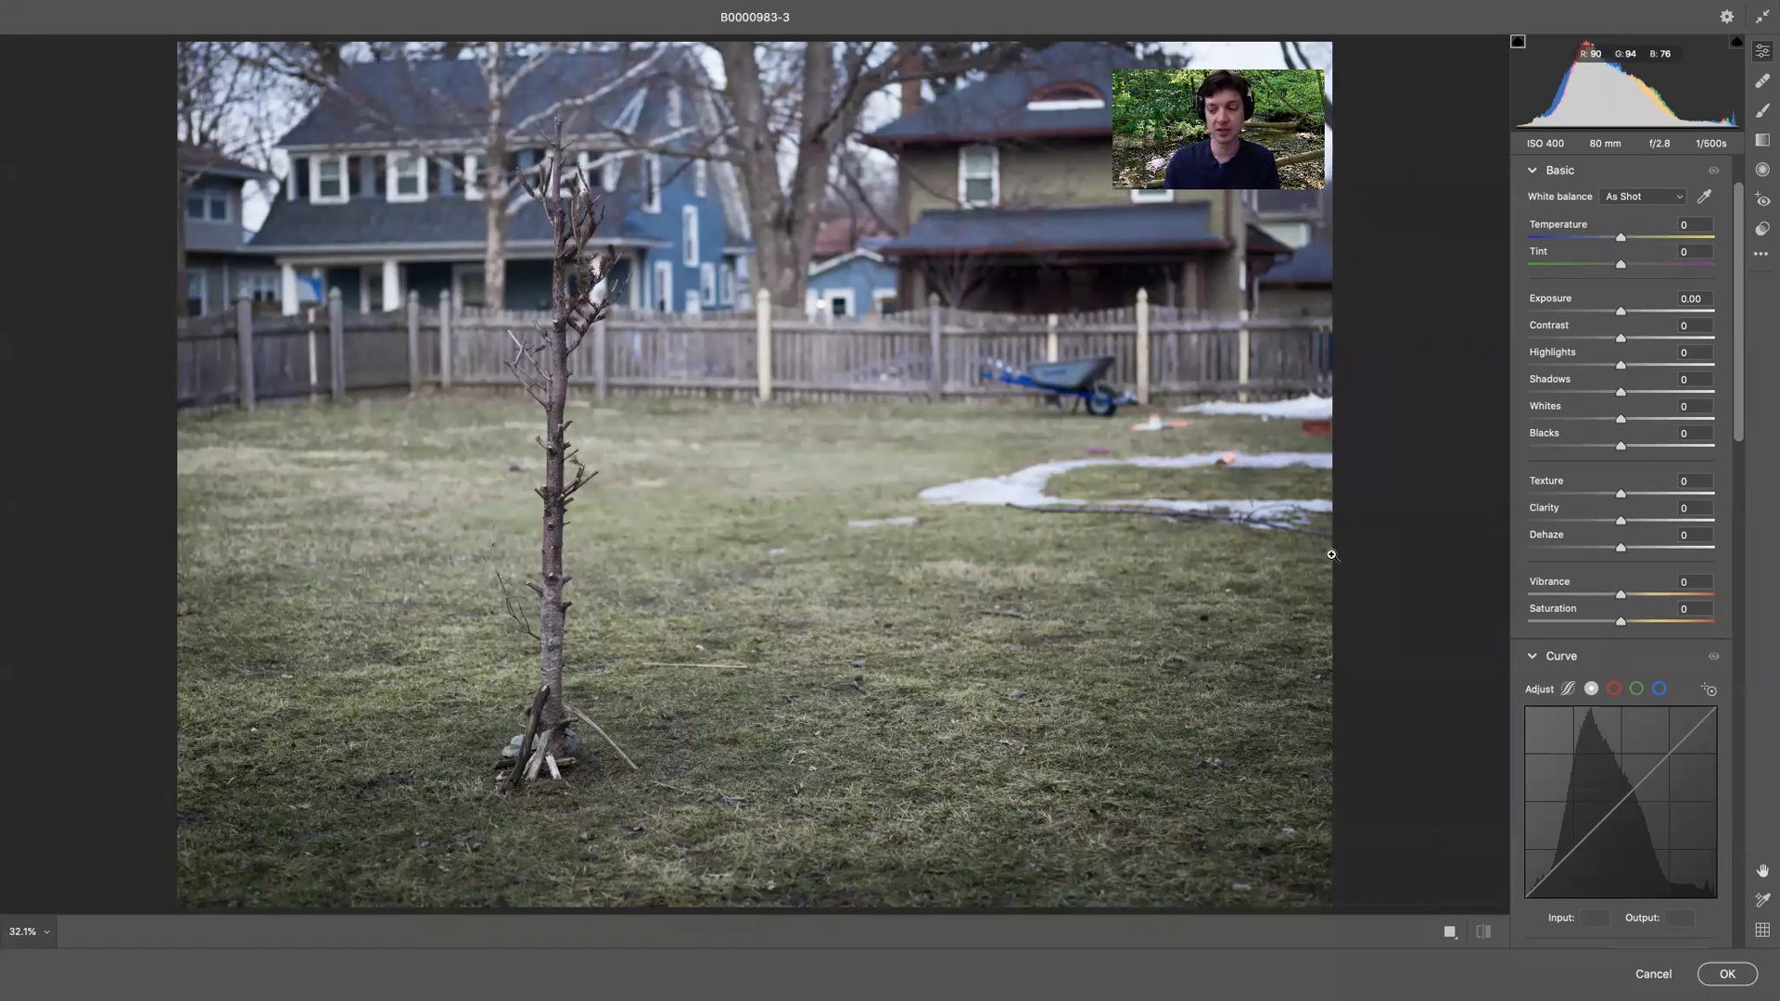
pyautogui.moveTo(1622, 240); pyautogui.dragTo(1577, 239)
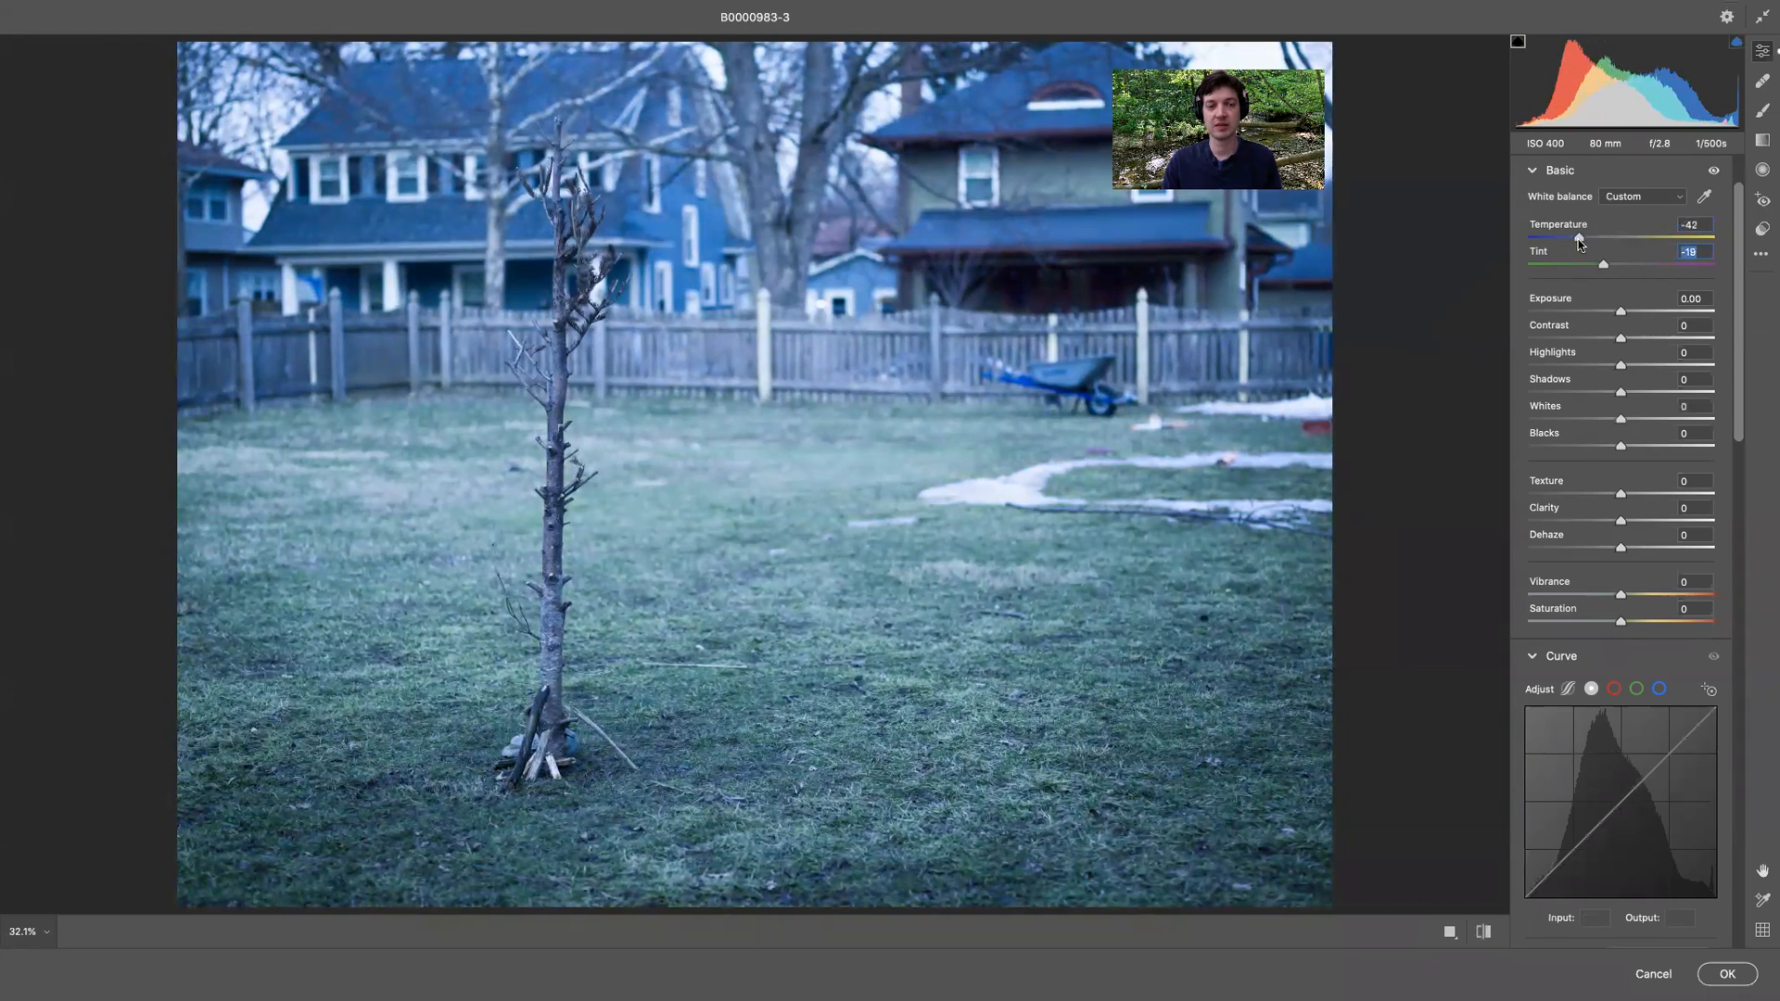
pyautogui.click(1723, 977)
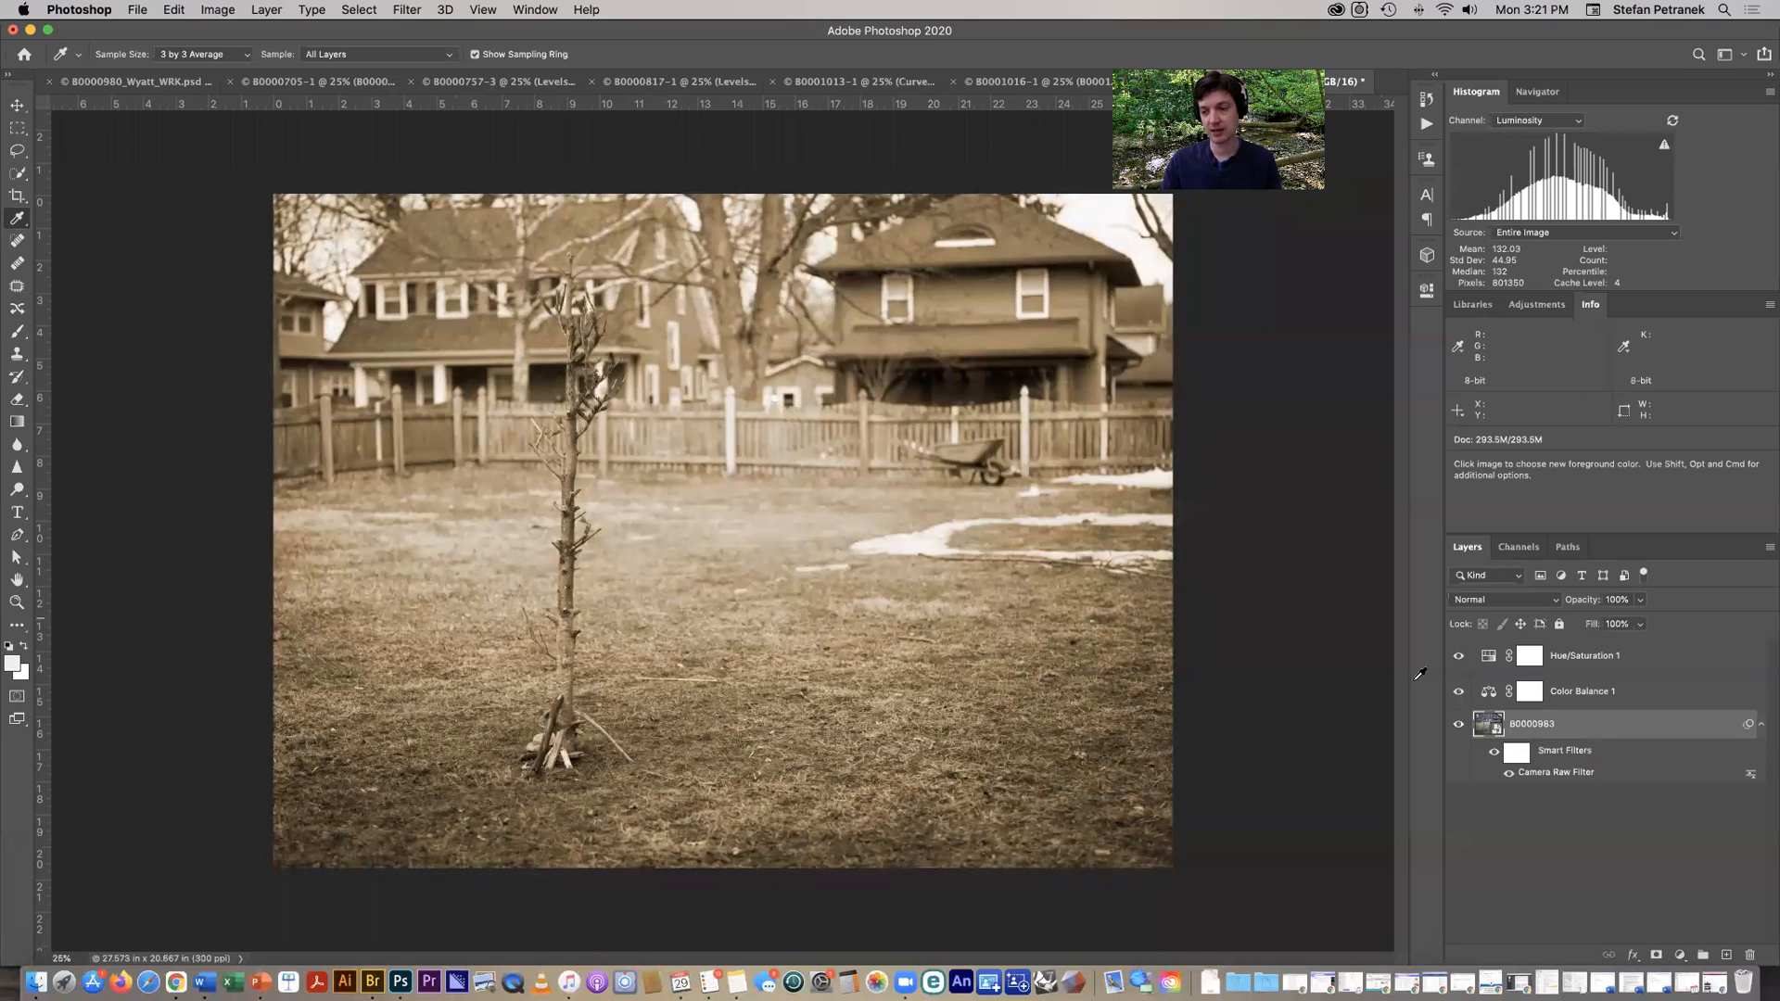
# - Hide the Hue/Saturation 1 adjustment layer to remove the sepia tint from view
pyautogui.click(1459, 657)
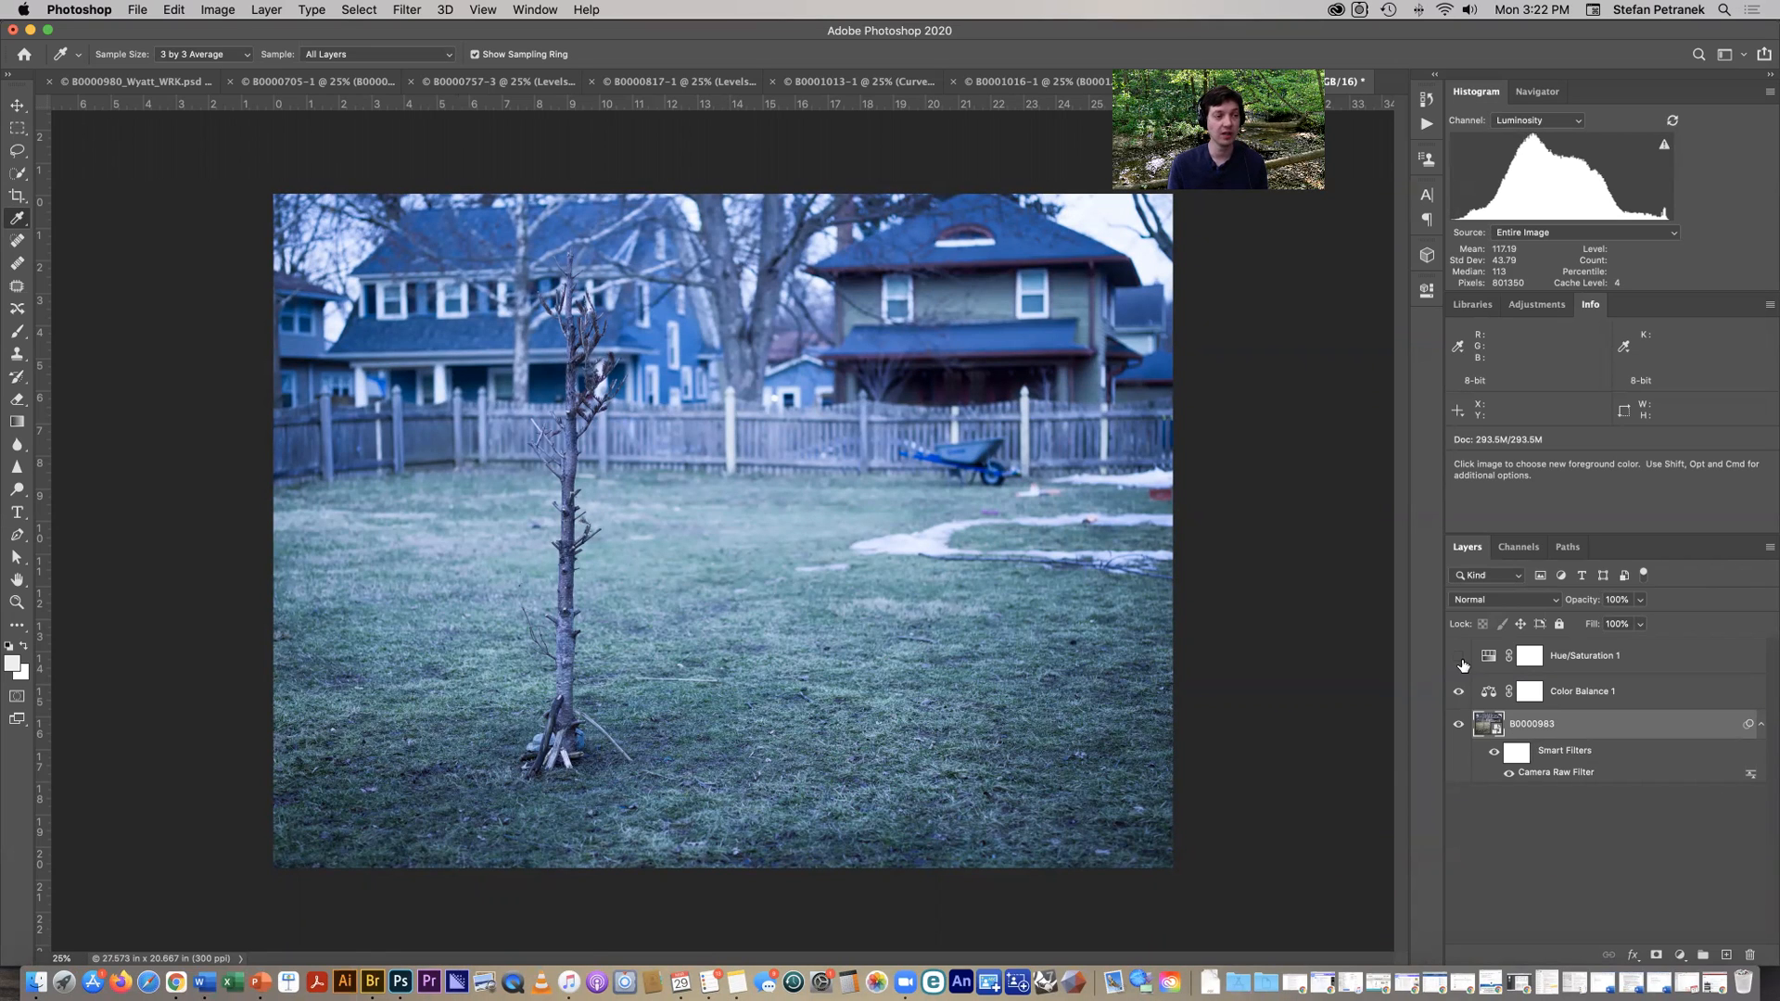
pyautogui.click(1461, 660)
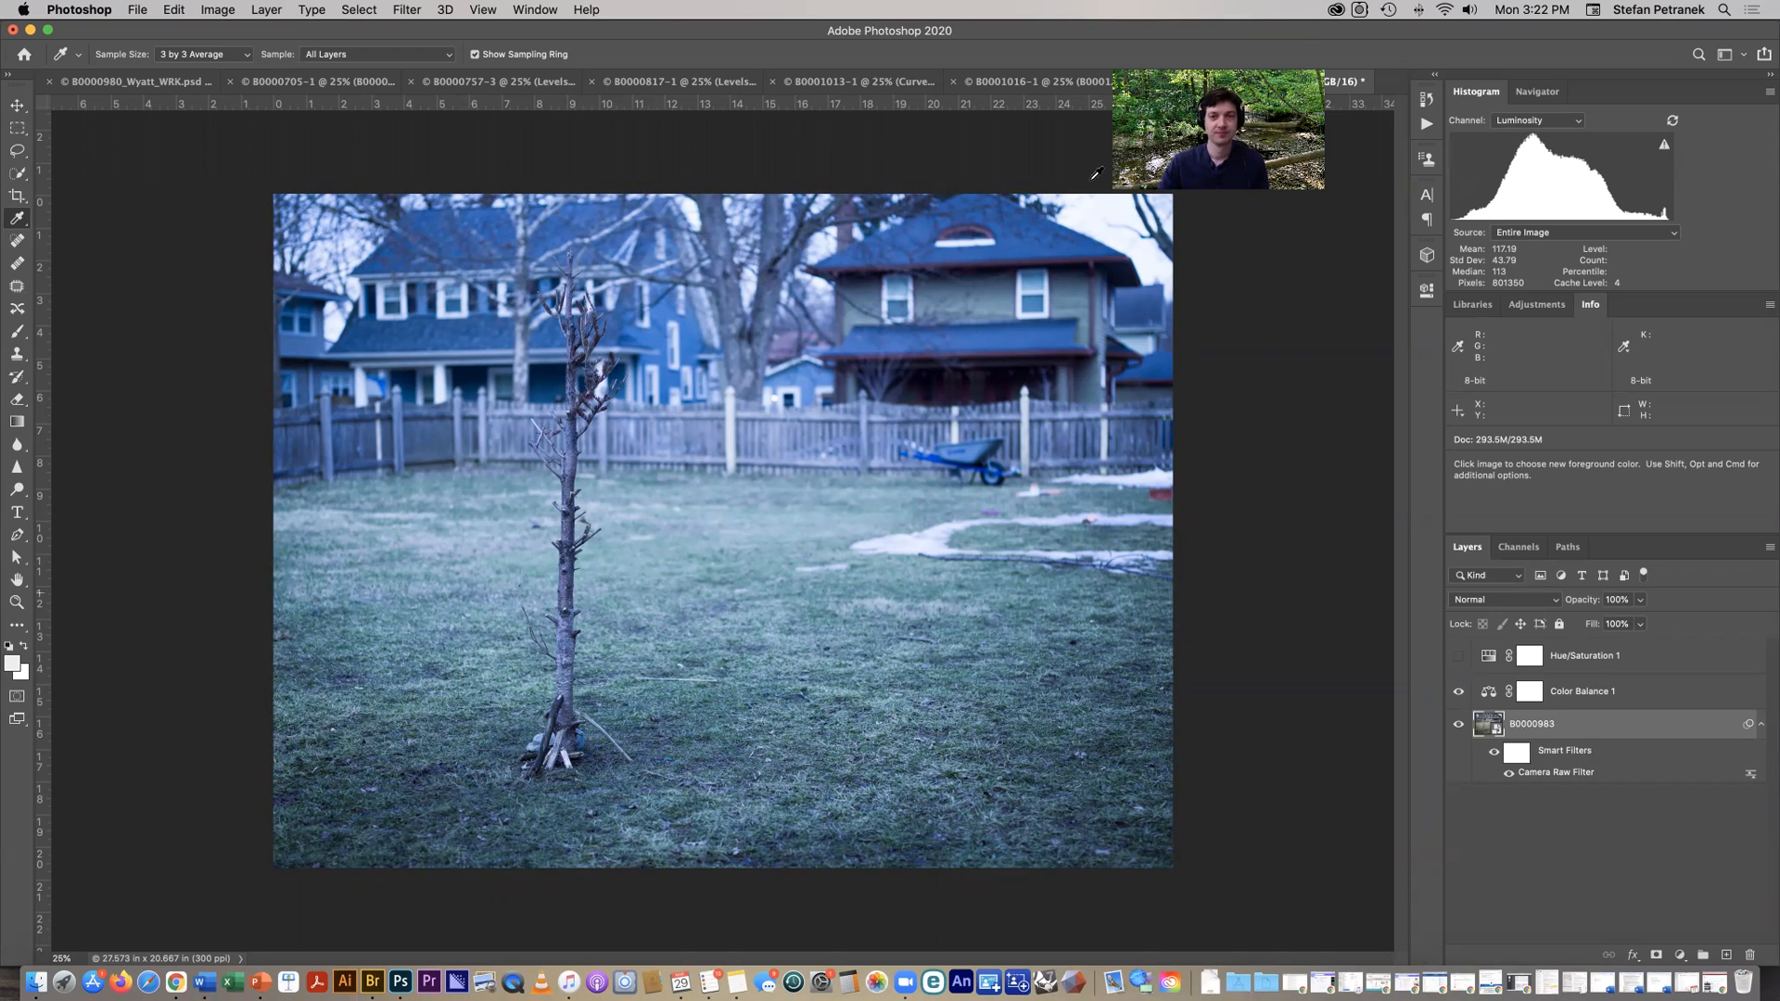